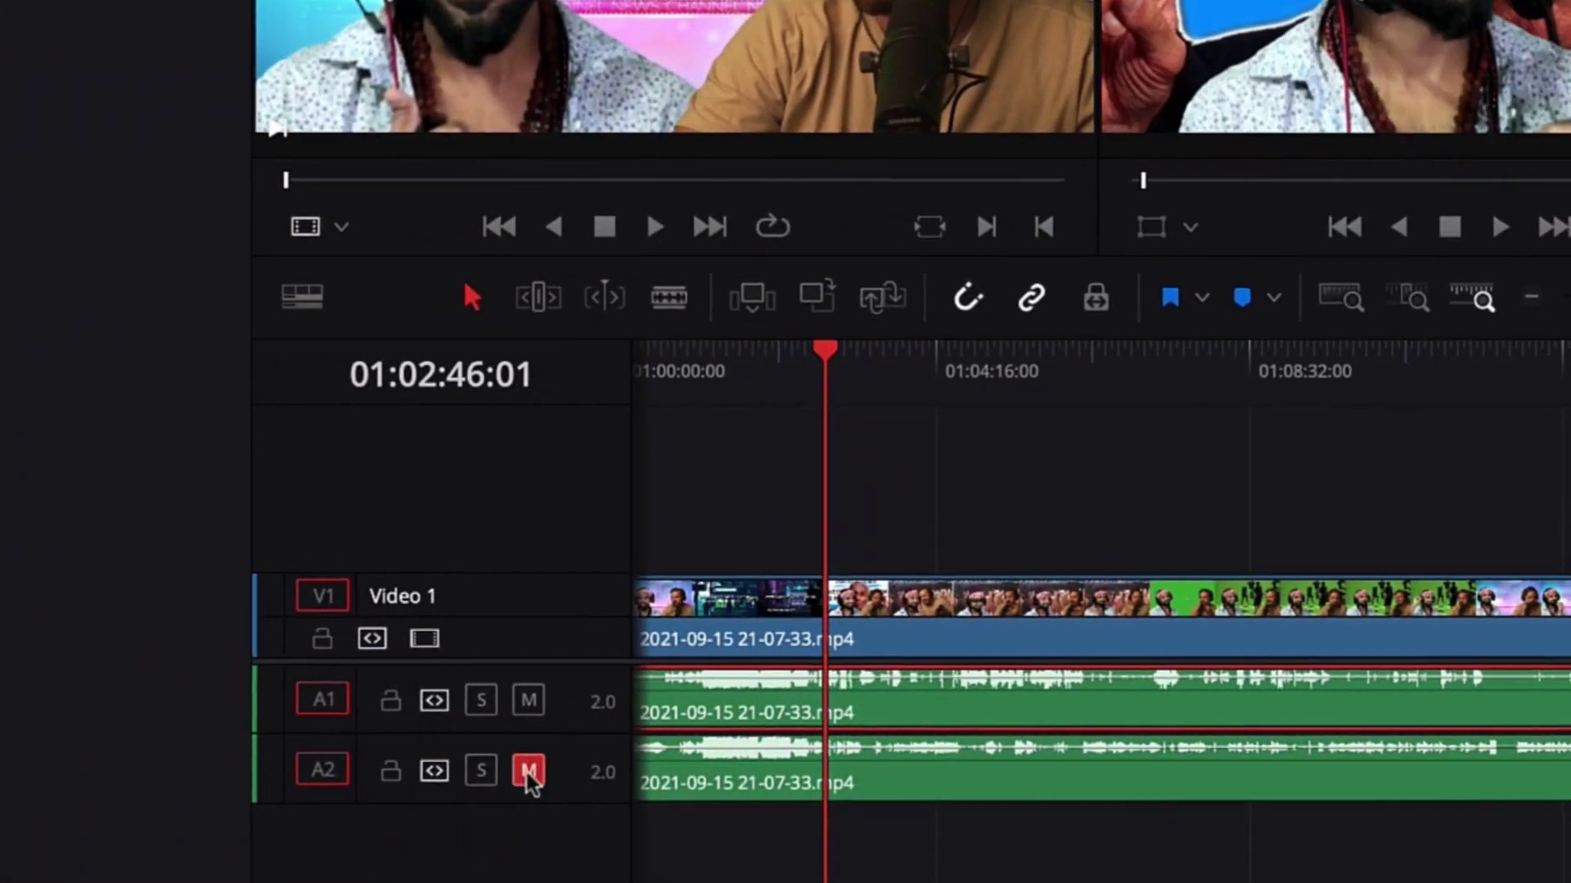
Move the playhead near the clap and switch from the Media page to the Cut page.
{"action": "left_click", "coordinate": [842, 368]}
{"action": "scroll", "coordinate": [870, 494], "scroll_direction": "up", "scroll_amount": 5}
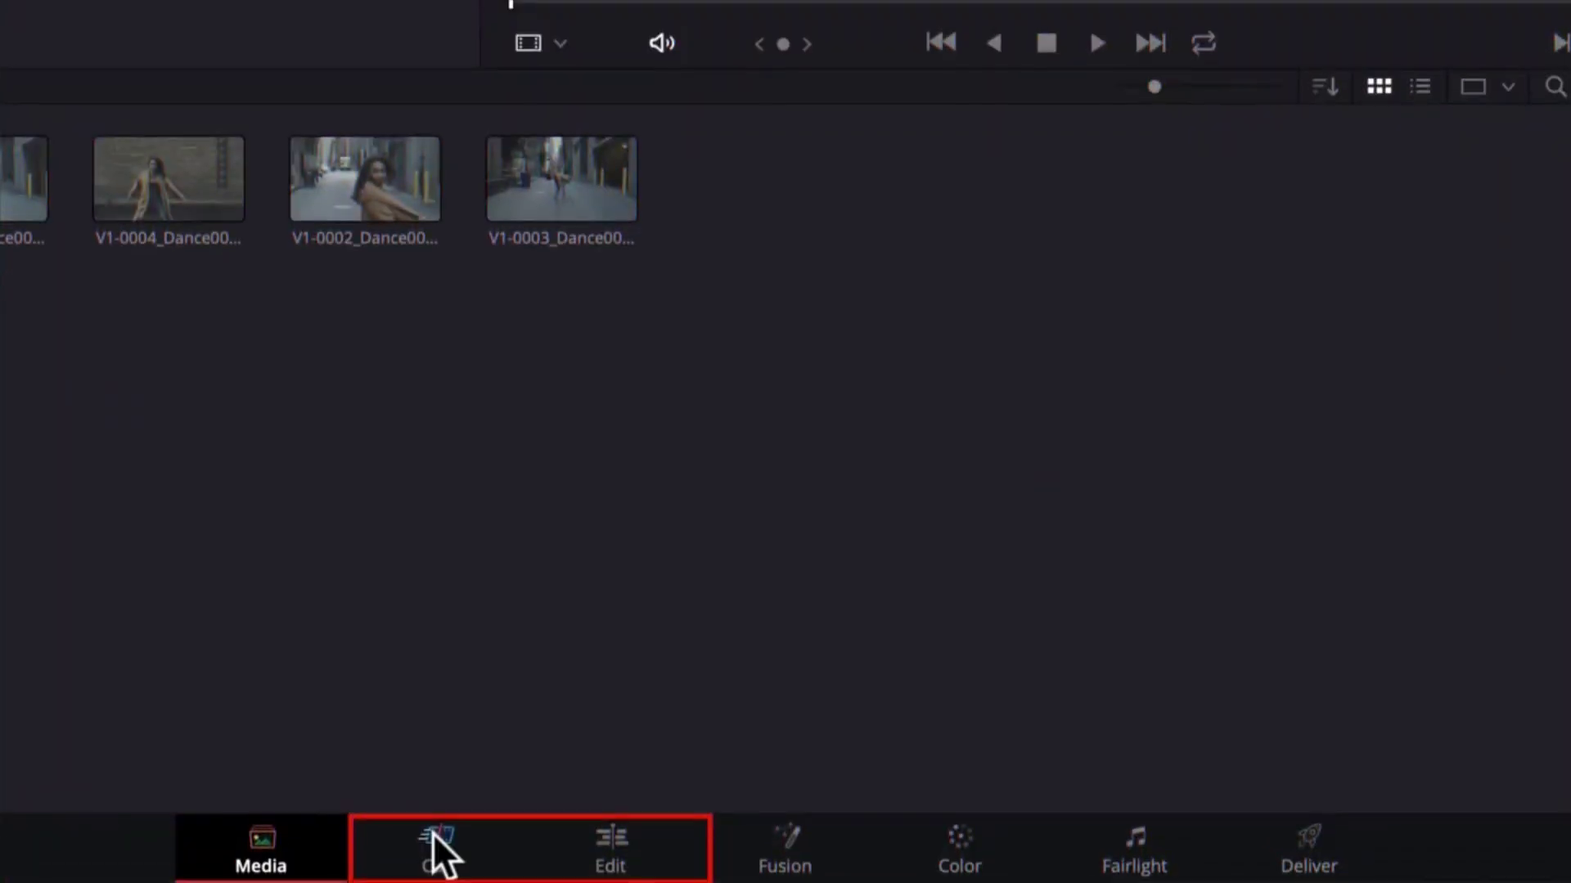
{"action": "left_click", "coordinate": [436, 842]}
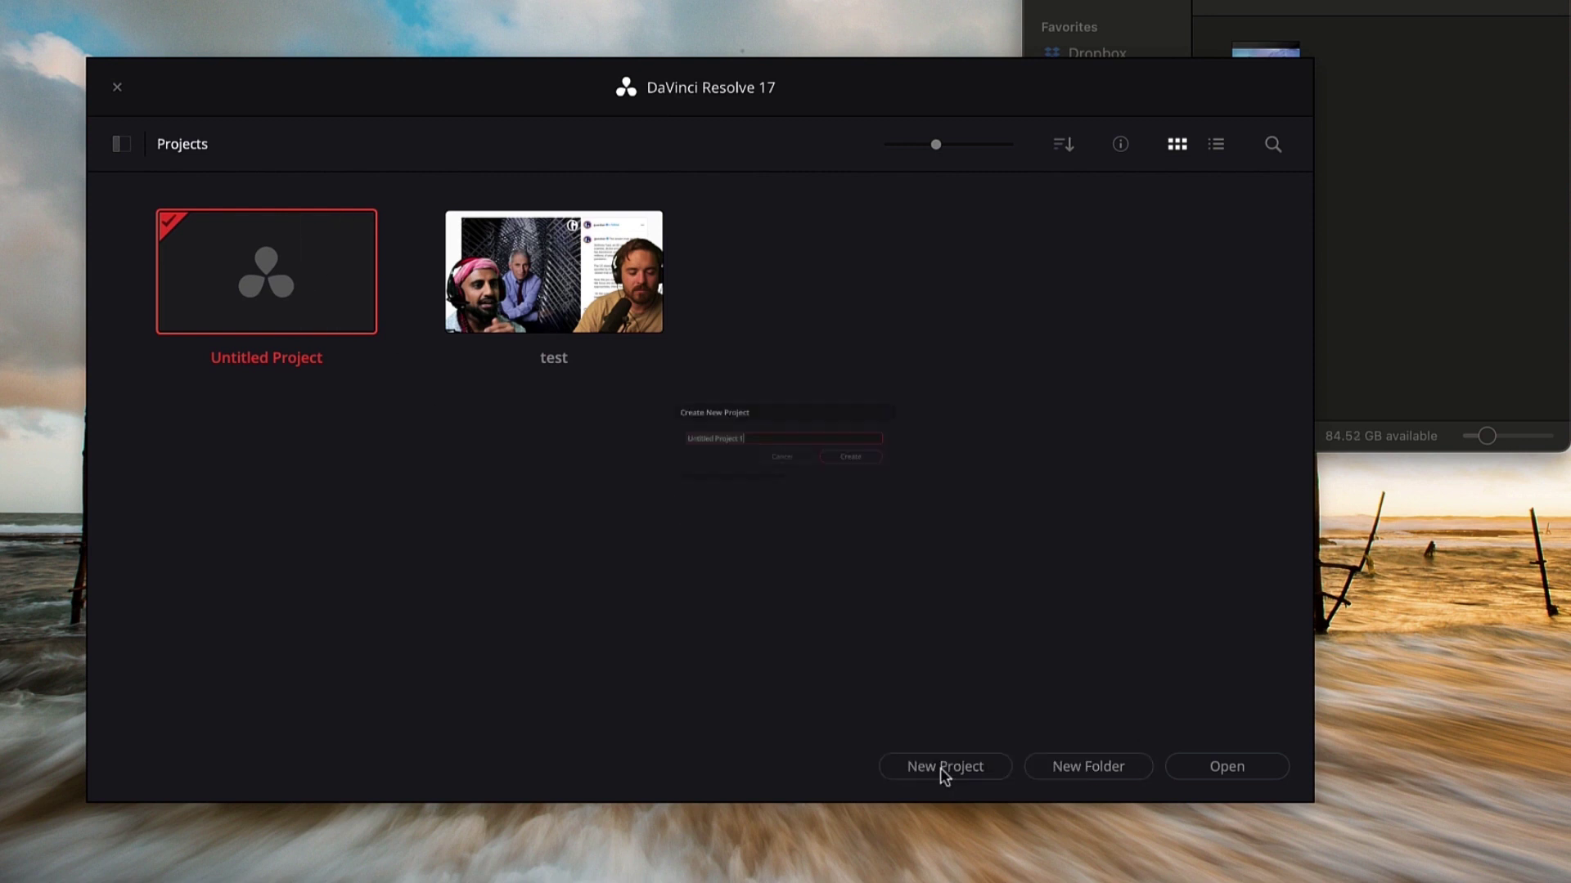
Create a new project named 111.
{"action": "key", "text": "super+a"}
{"action": "type", "text": "111"}
{"action": "key", "text": "Return"}
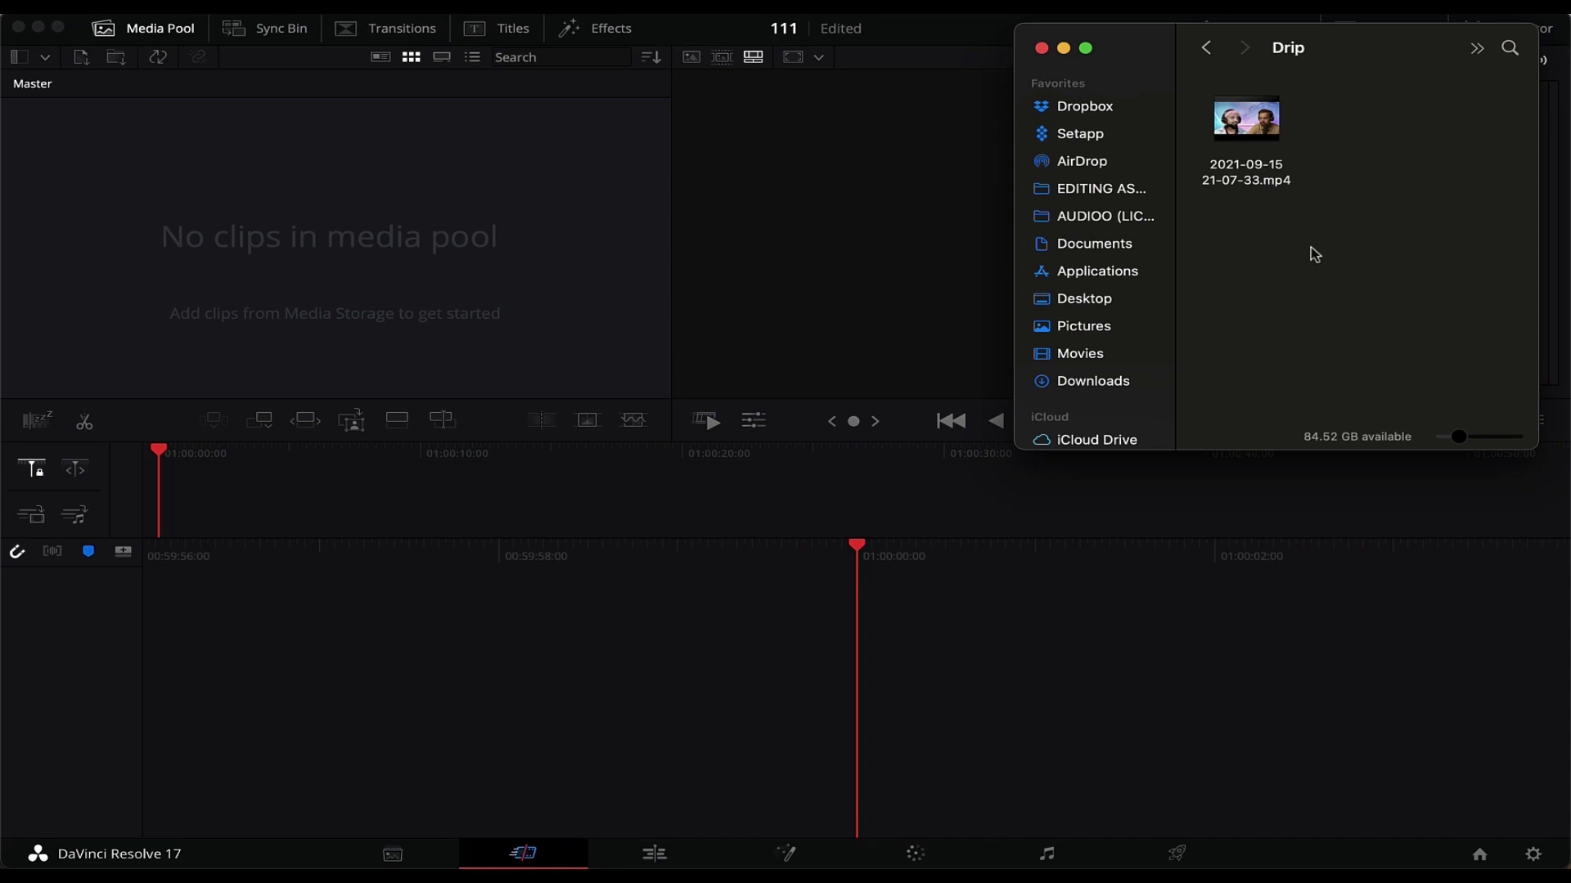
{"action": "left_click_drag", "start_coordinate": [1245, 127], "coordinate": [889, 247]}
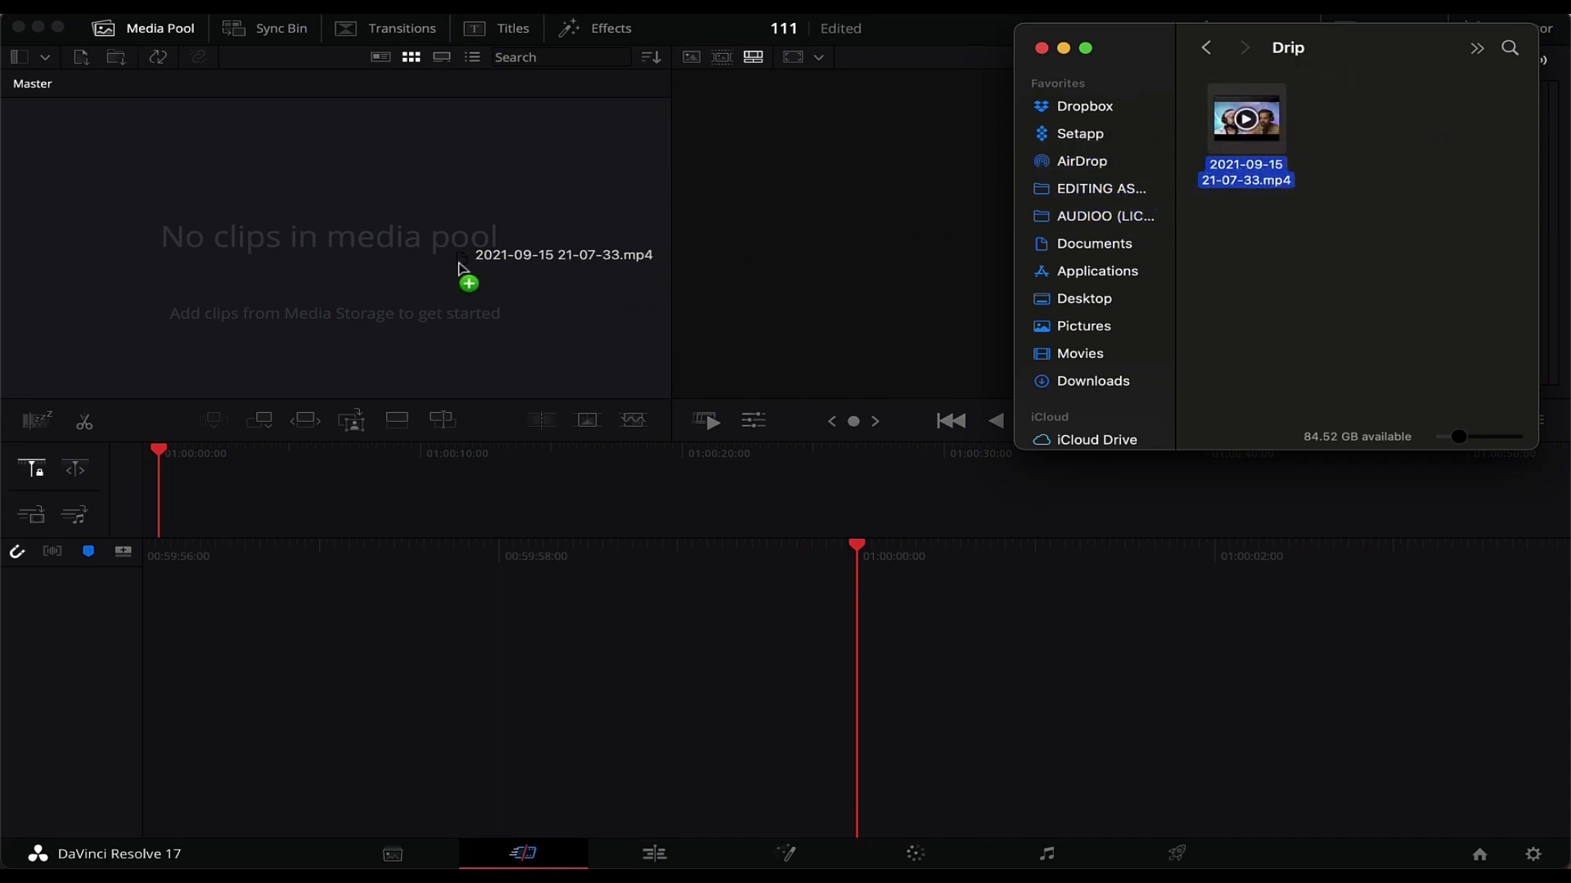
{"action": "left_click_drag", "start_coordinate": [461, 270], "coordinate": [747, 218]}
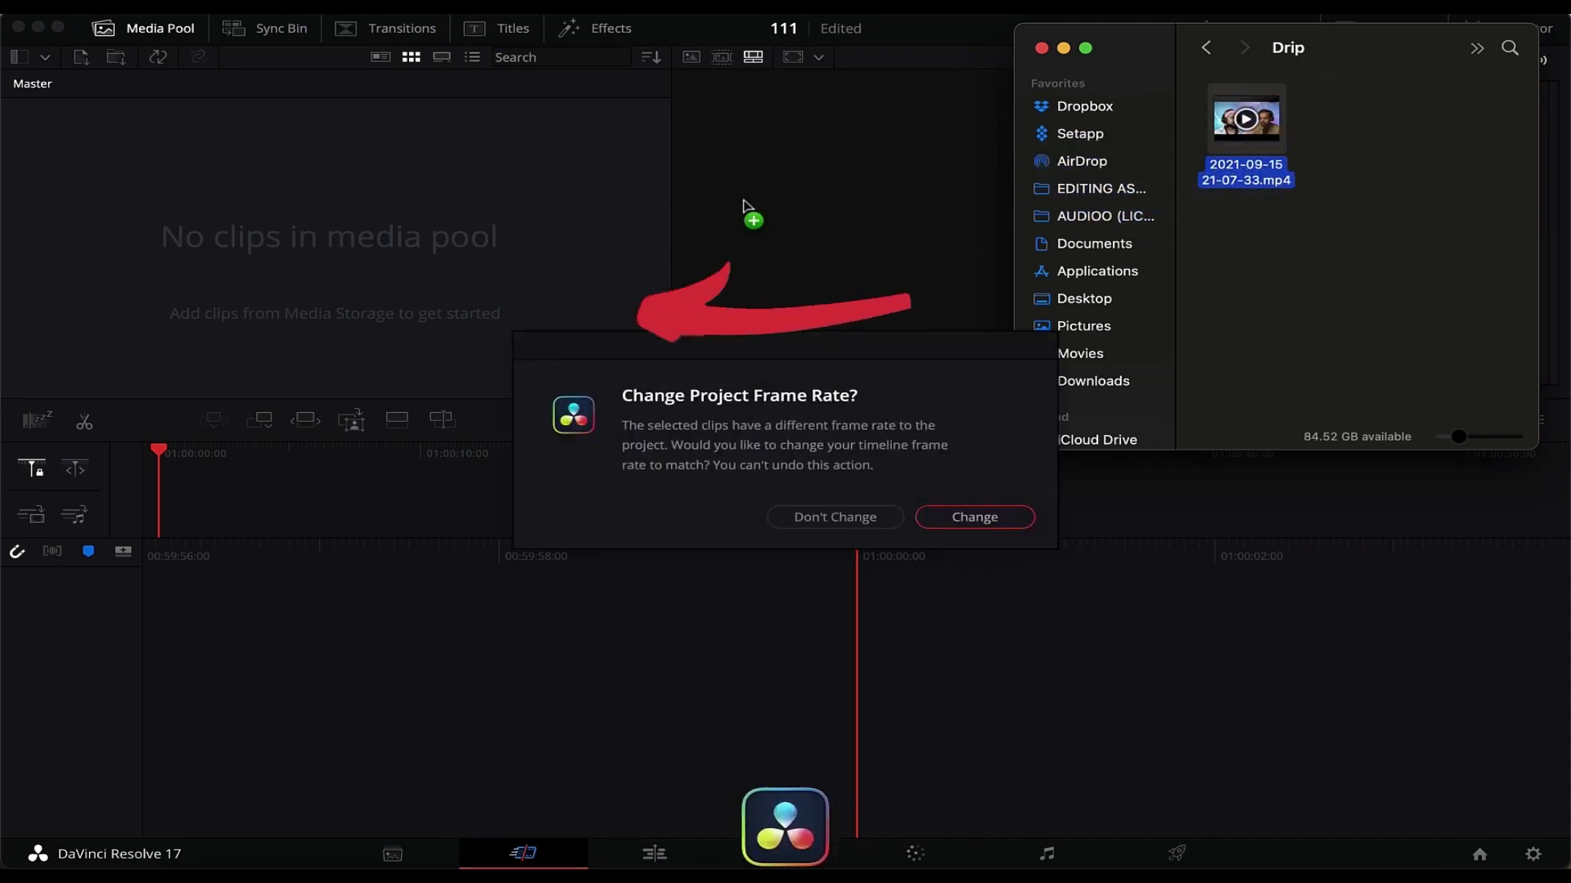
{"action": "left_click", "coordinate": [977, 520]}
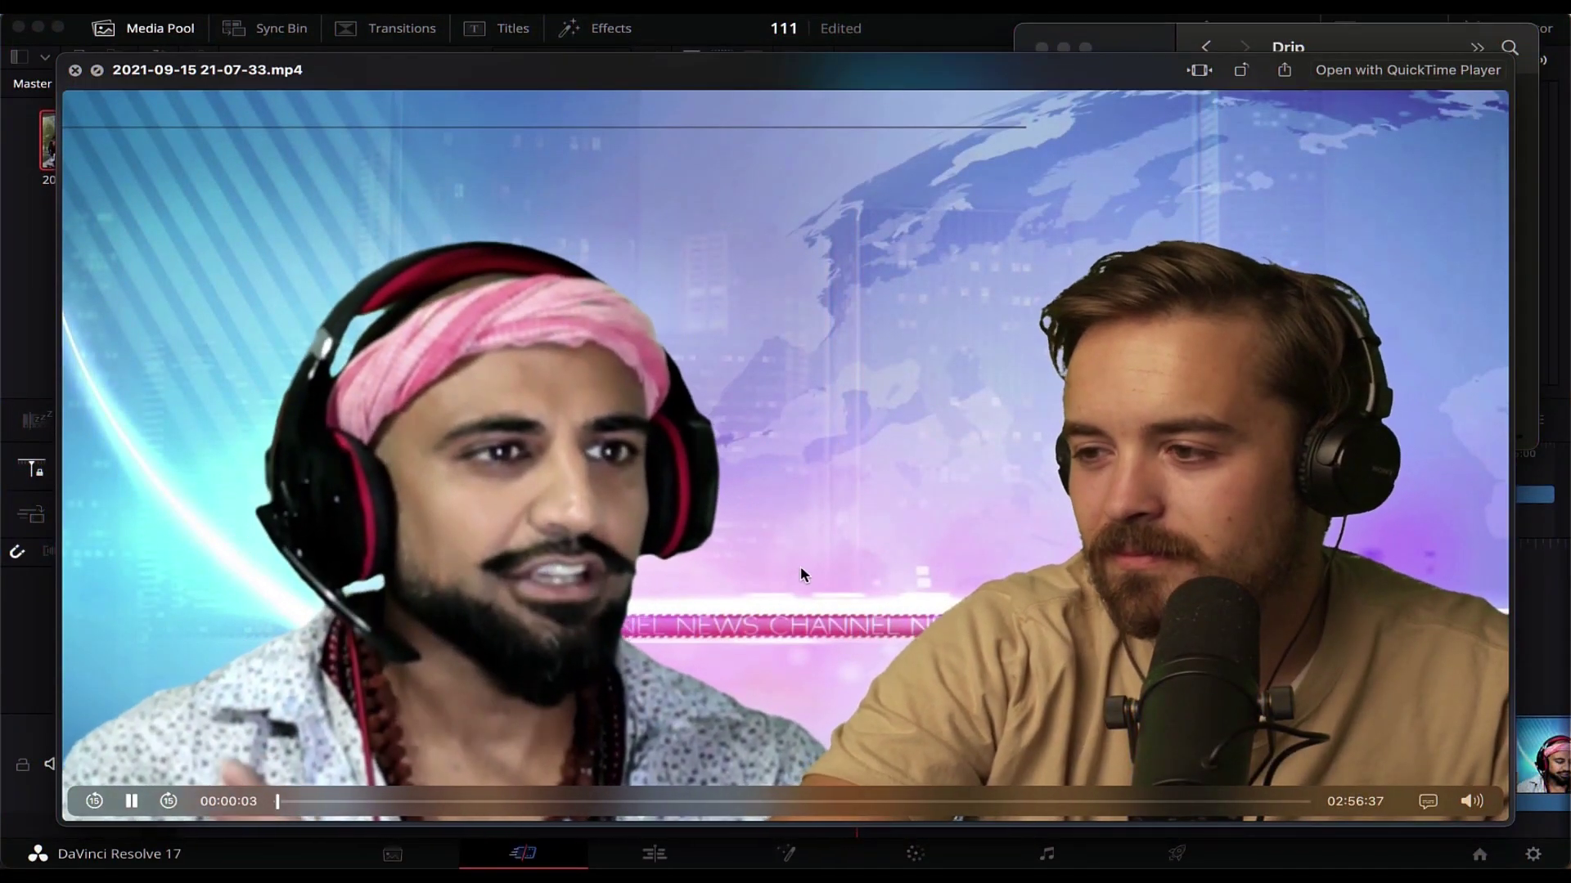
{"action": "key", "text": "space"}
On the Edit page timeline, select the podcast's V1, A1 and A2 clips together.
{"action": "left_click", "coordinate": [477, 595]}
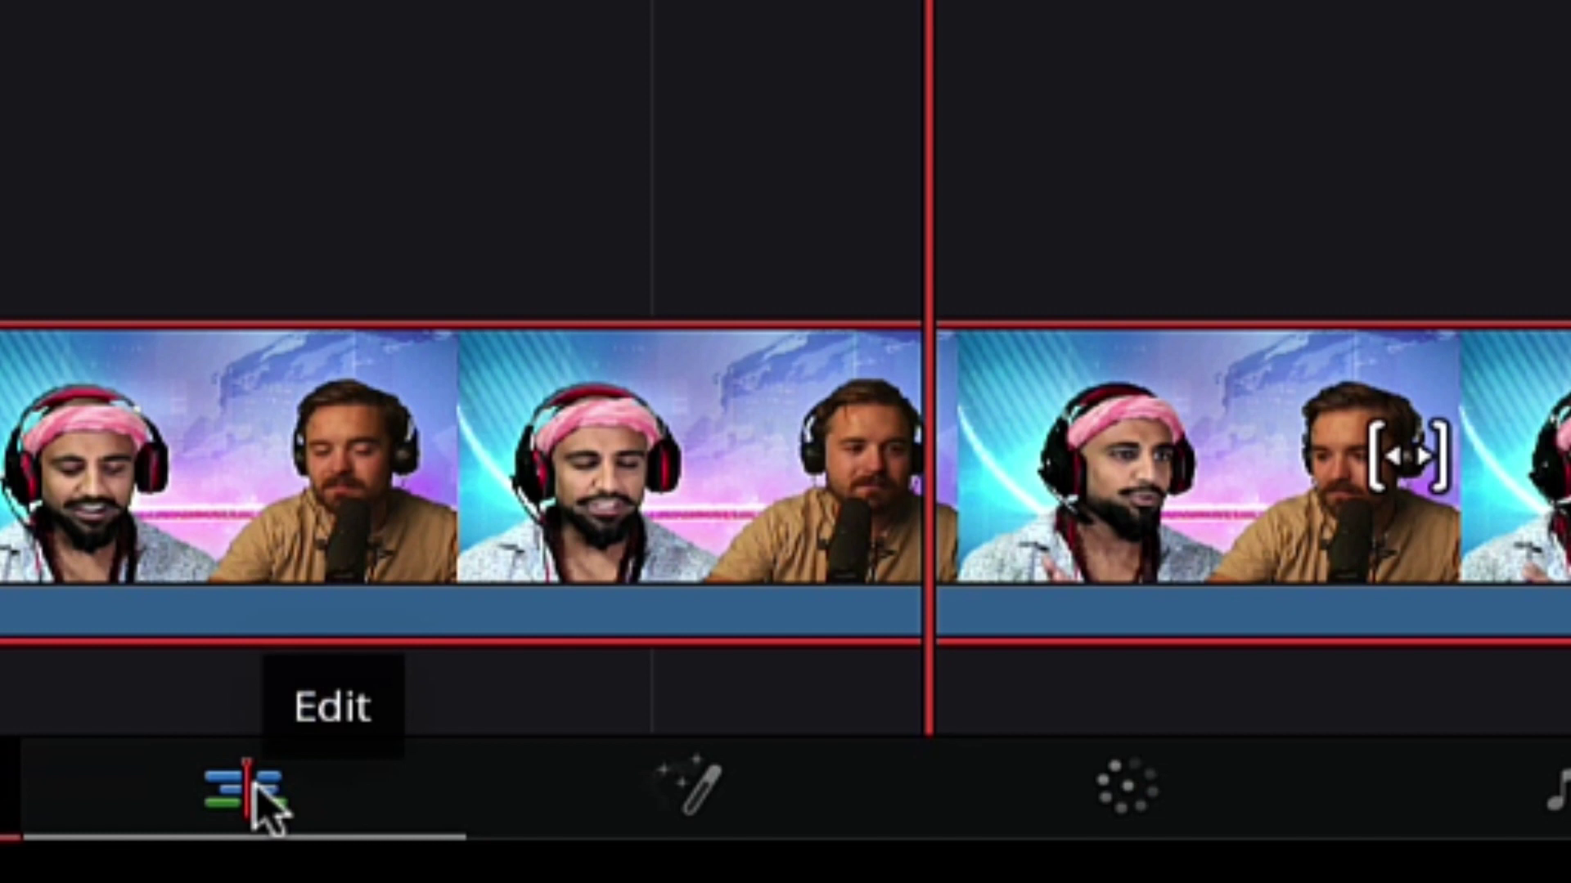
{"action": "left_click", "coordinate": [249, 787]}
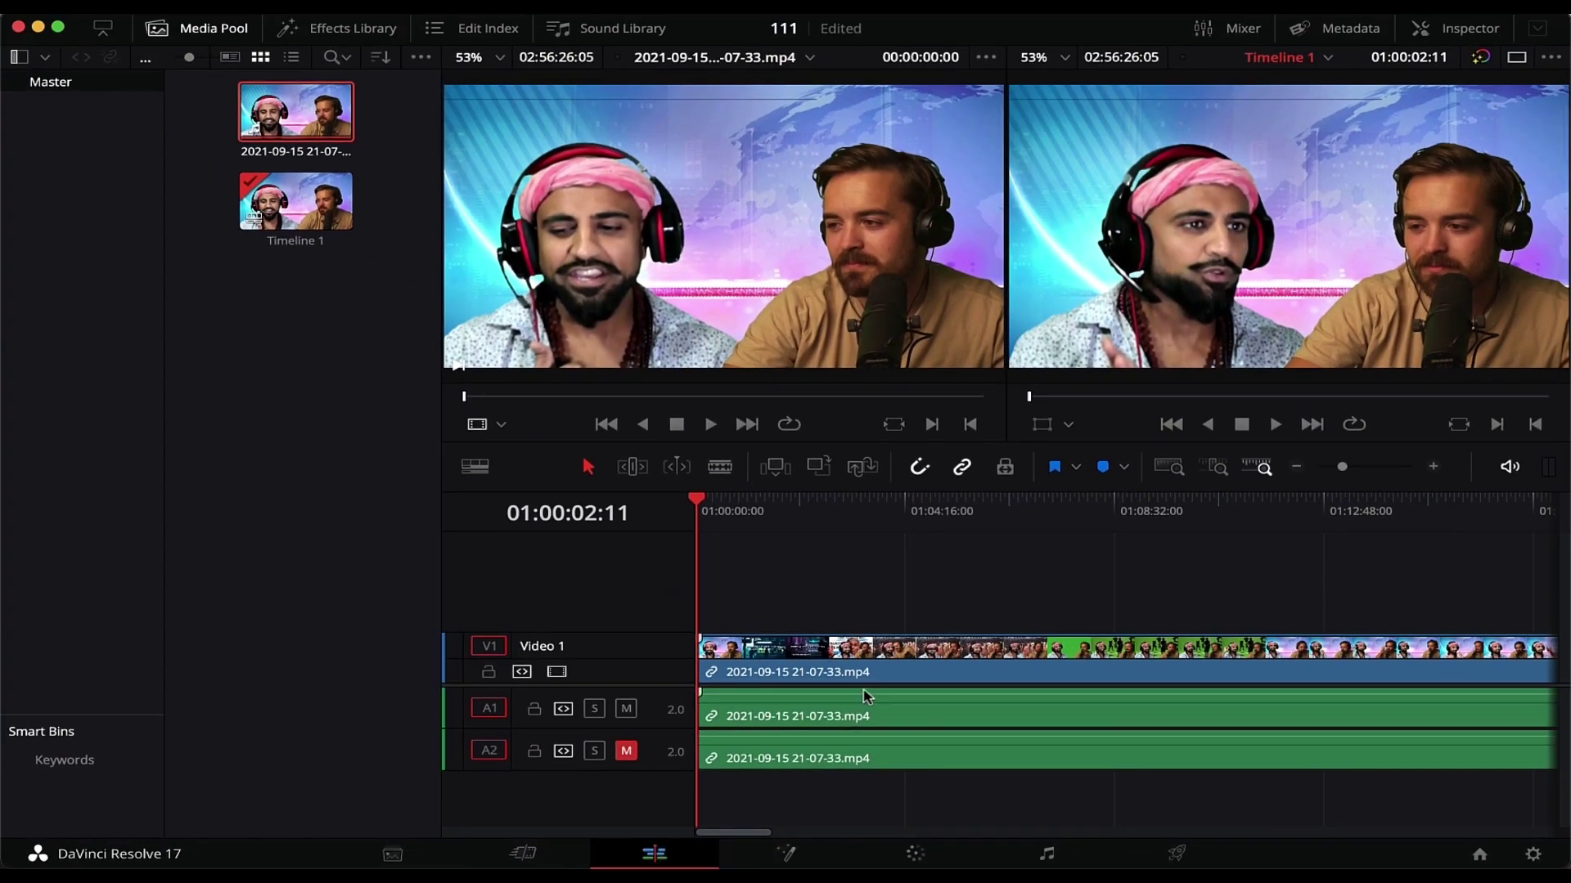
{"action": "left_click", "coordinate": [804, 766]}
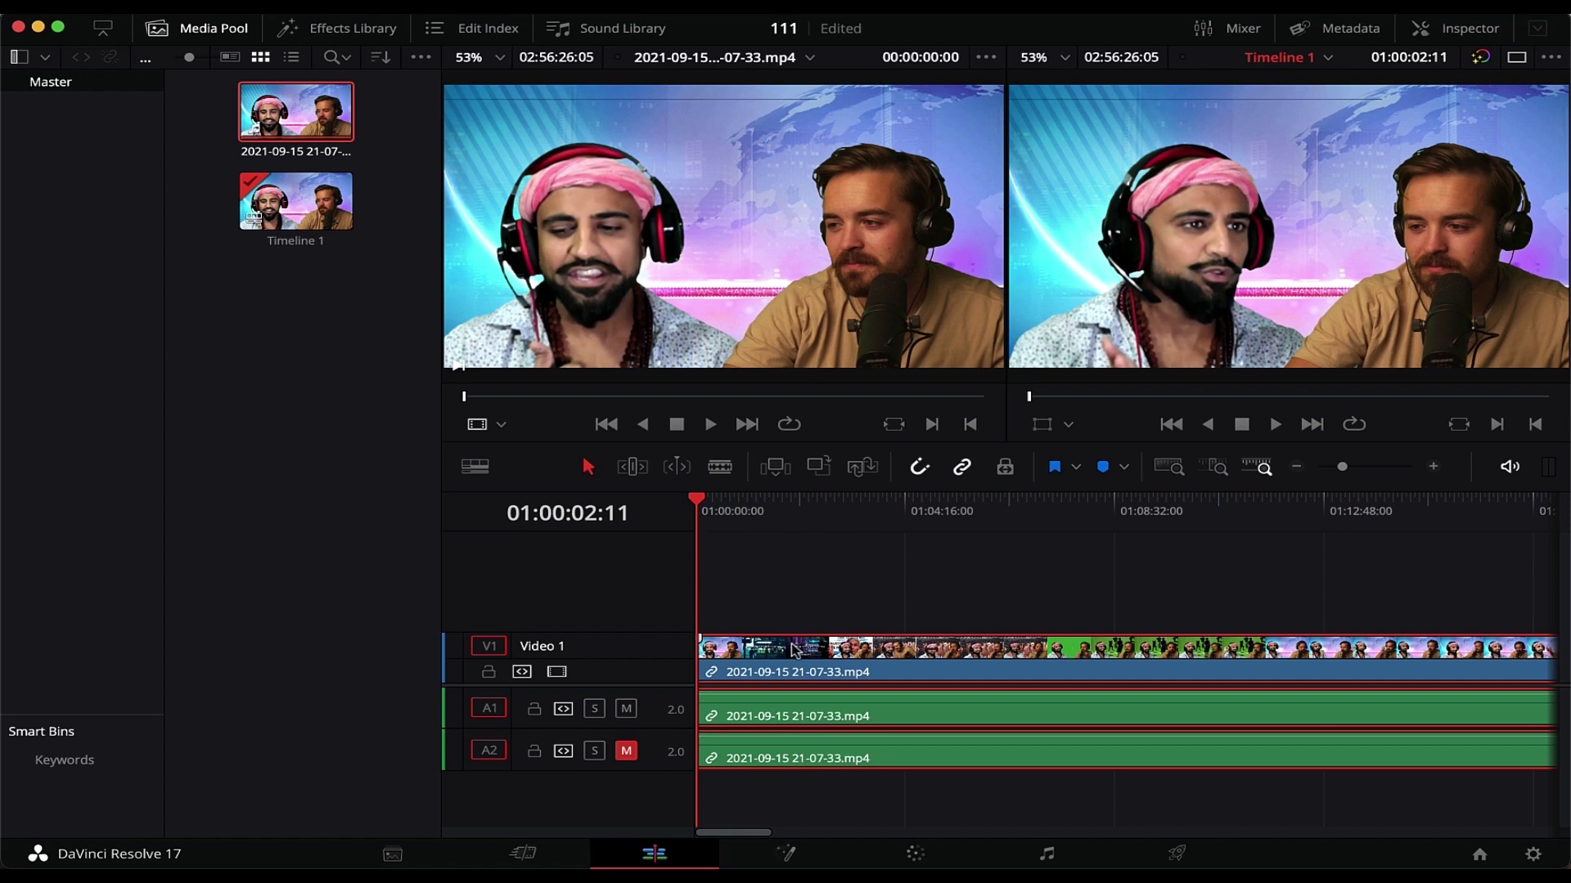
{"action": "left_click_drag", "start_coordinate": [812, 540], "coordinate": [765, 777]}
Uncheck Link Clips, then select the A1 clip and scrub to about 01:00:53.
{"action": "right_click", "coordinate": [748, 646]}
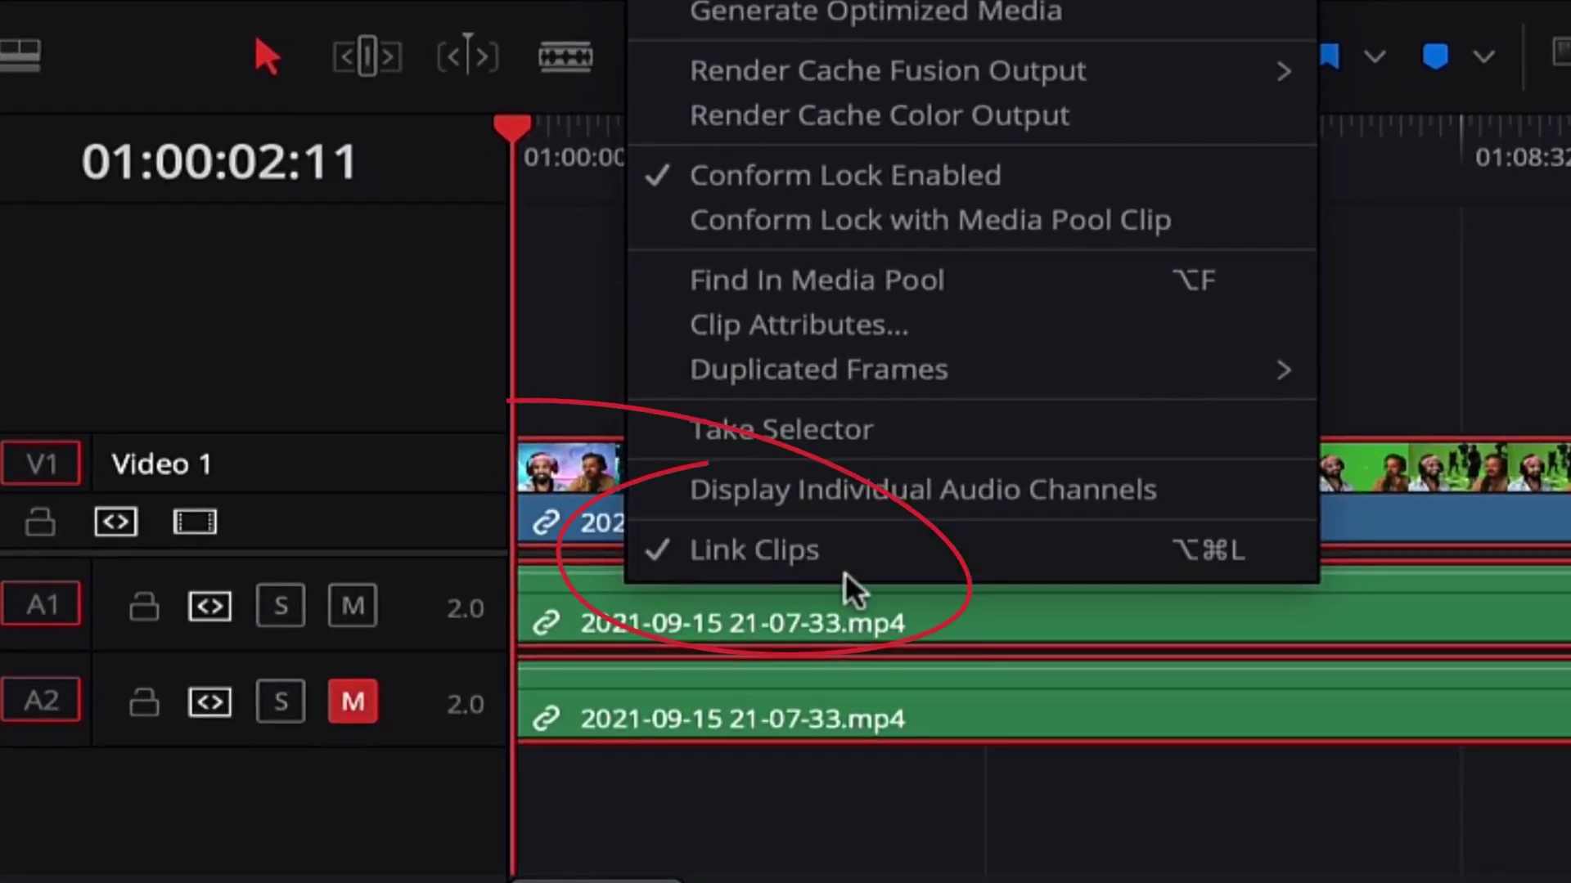
{"action": "left_click", "coordinate": [806, 556]}
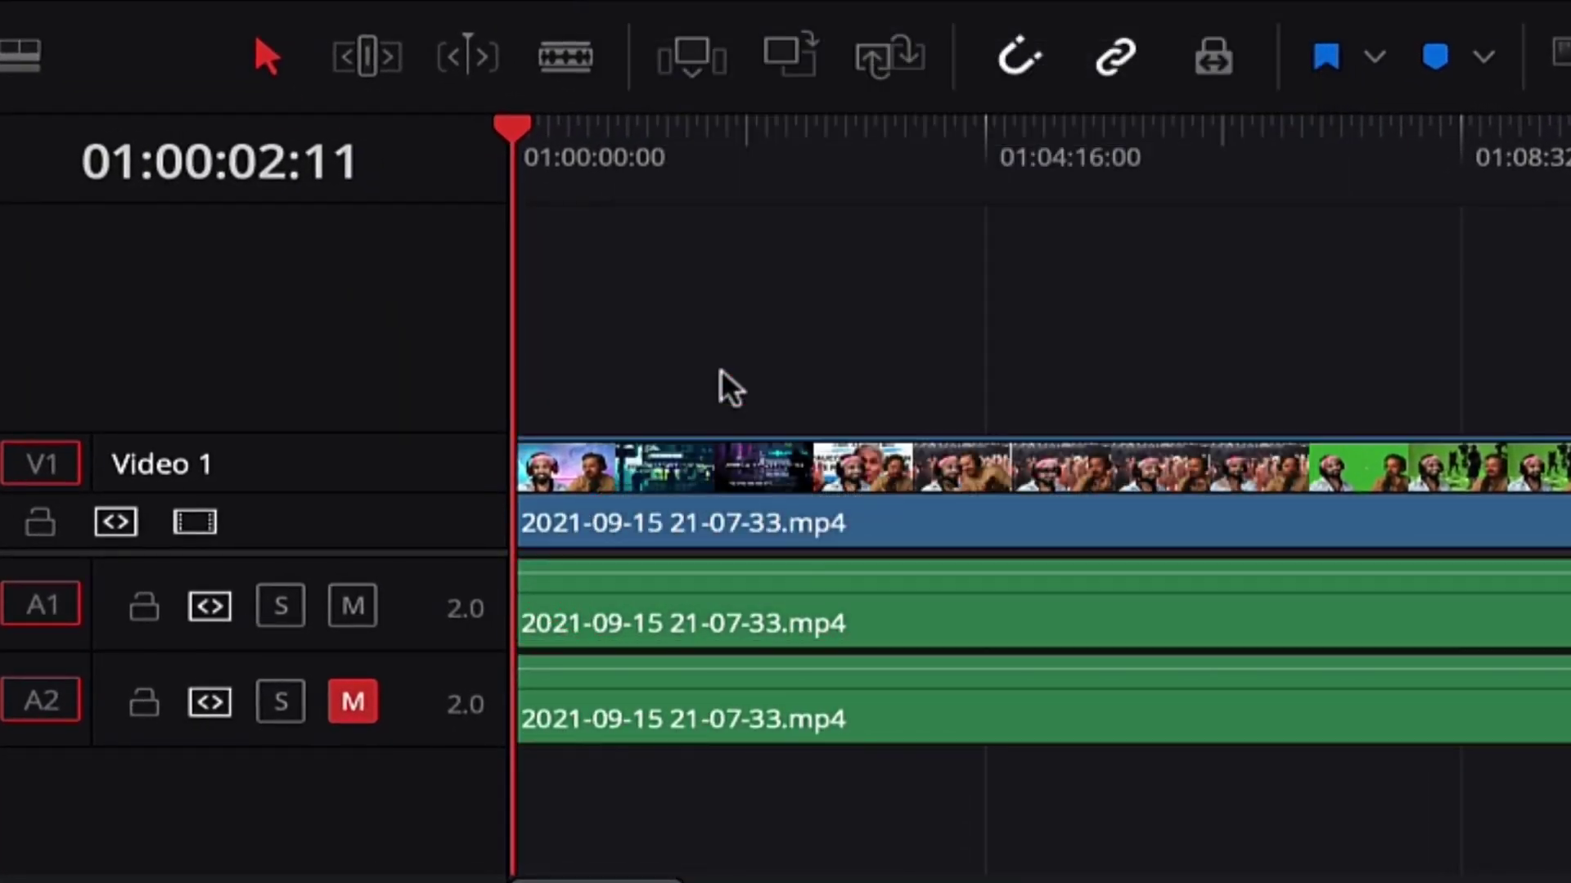
{"action": "left_click", "coordinate": [655, 607]}
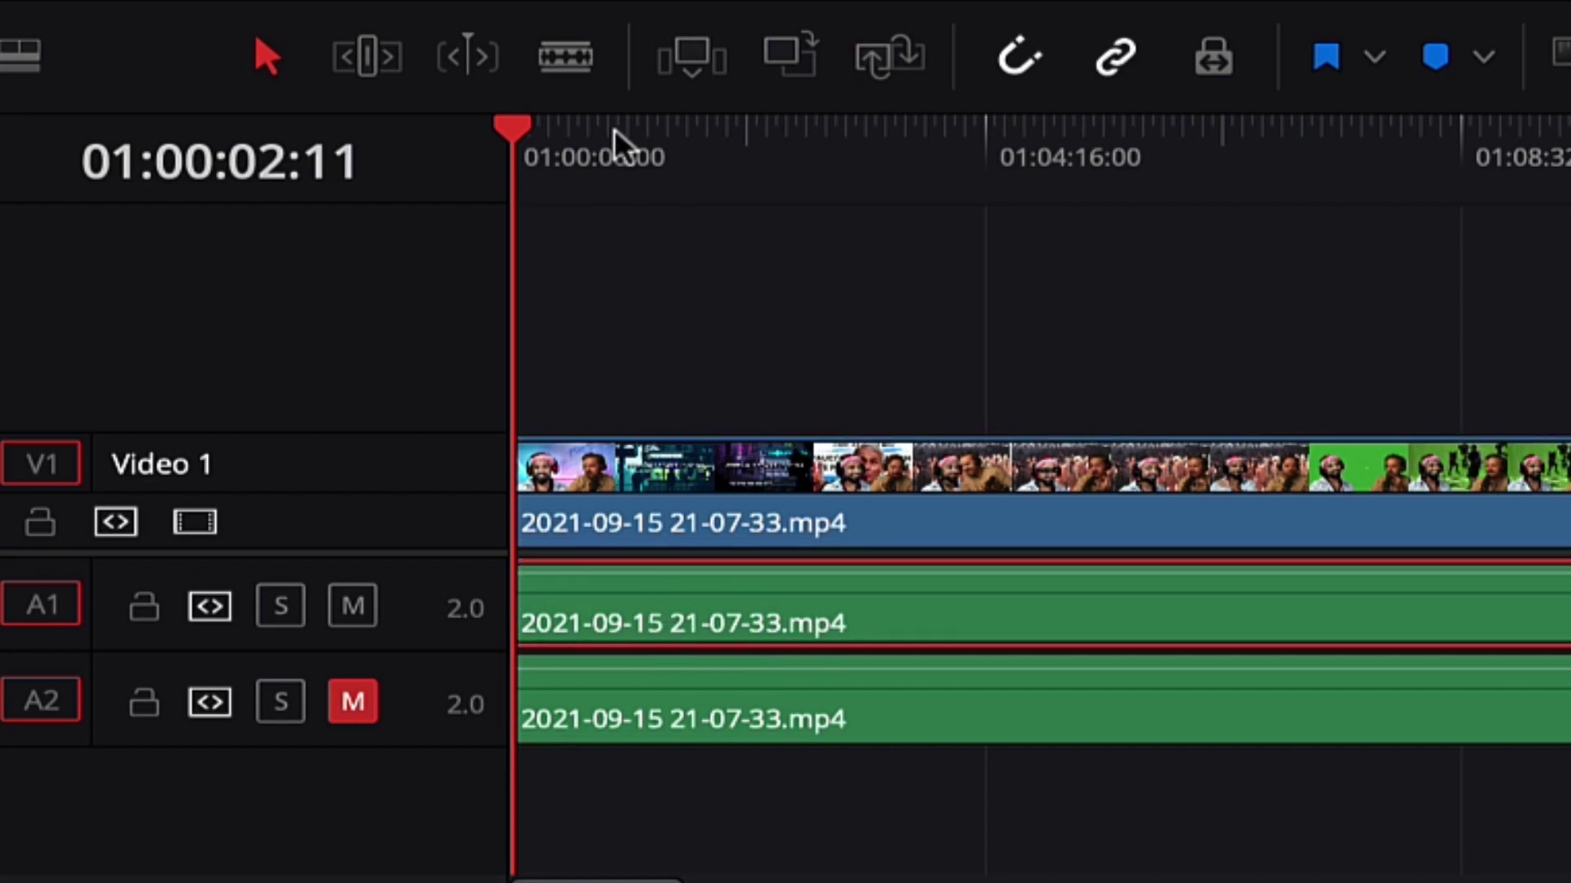
{"action": "key", "text": "Home"}
{"action": "left_click_drag", "start_coordinate": [549, 137], "coordinate": [613, 124]}
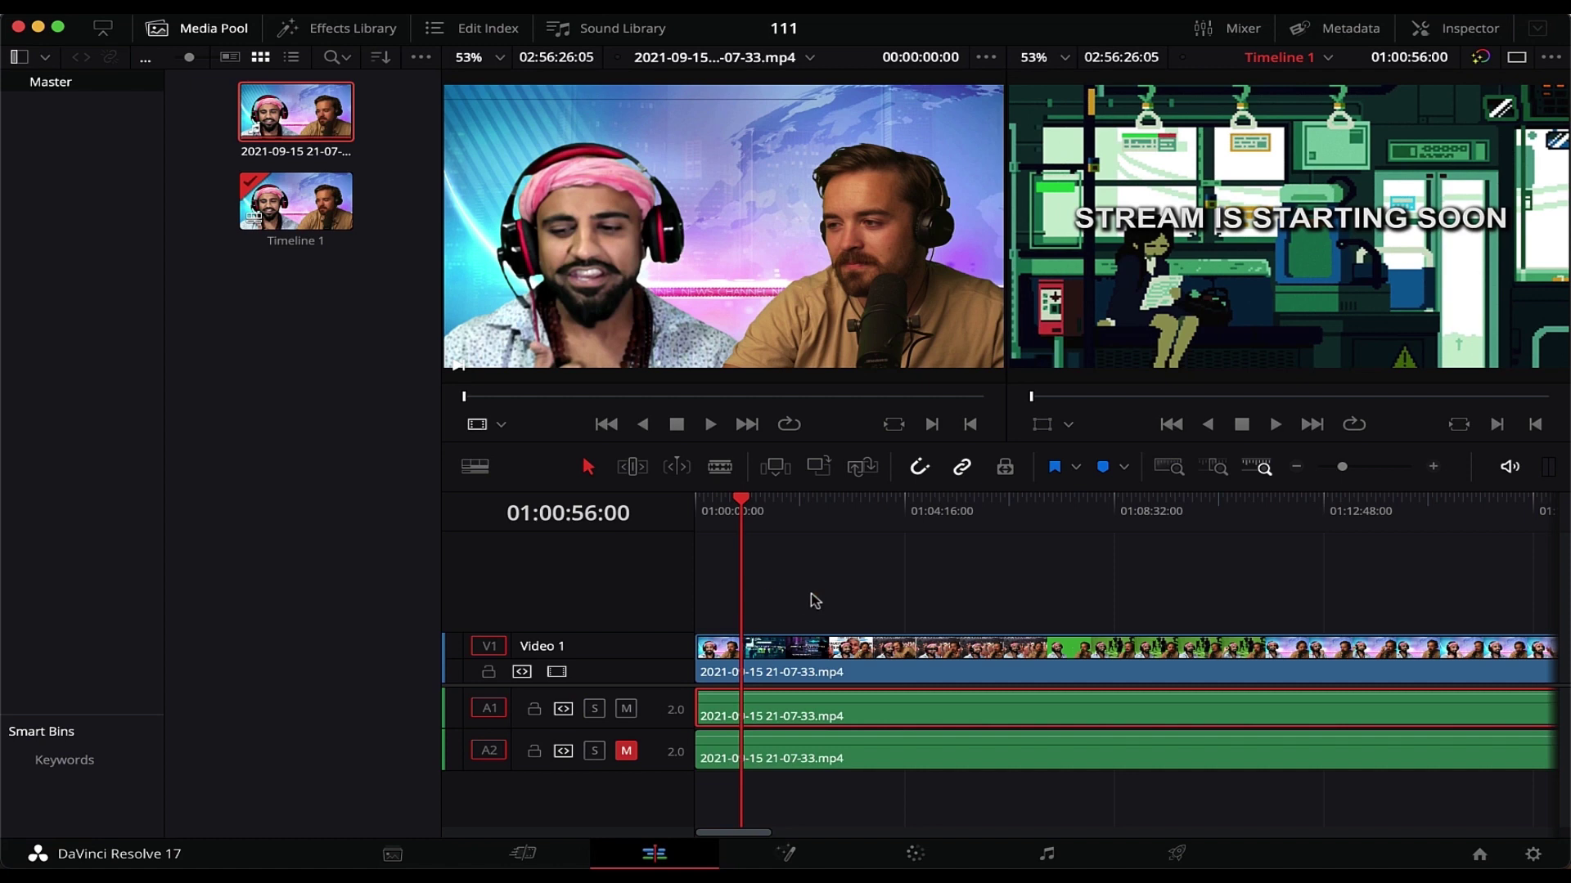
Scrub the timeline between about 01:02:37 and 01:03:49 looking for the clap.
{"action": "scroll", "coordinate": [820, 603], "scroll_direction": "up", "scroll_amount": 2}
{"action": "scroll", "coordinate": [741, 526], "scroll_direction": "down", "scroll_amount": 2}
{"action": "left_click_drag", "start_coordinate": [740, 501], "coordinate": [884, 507]}
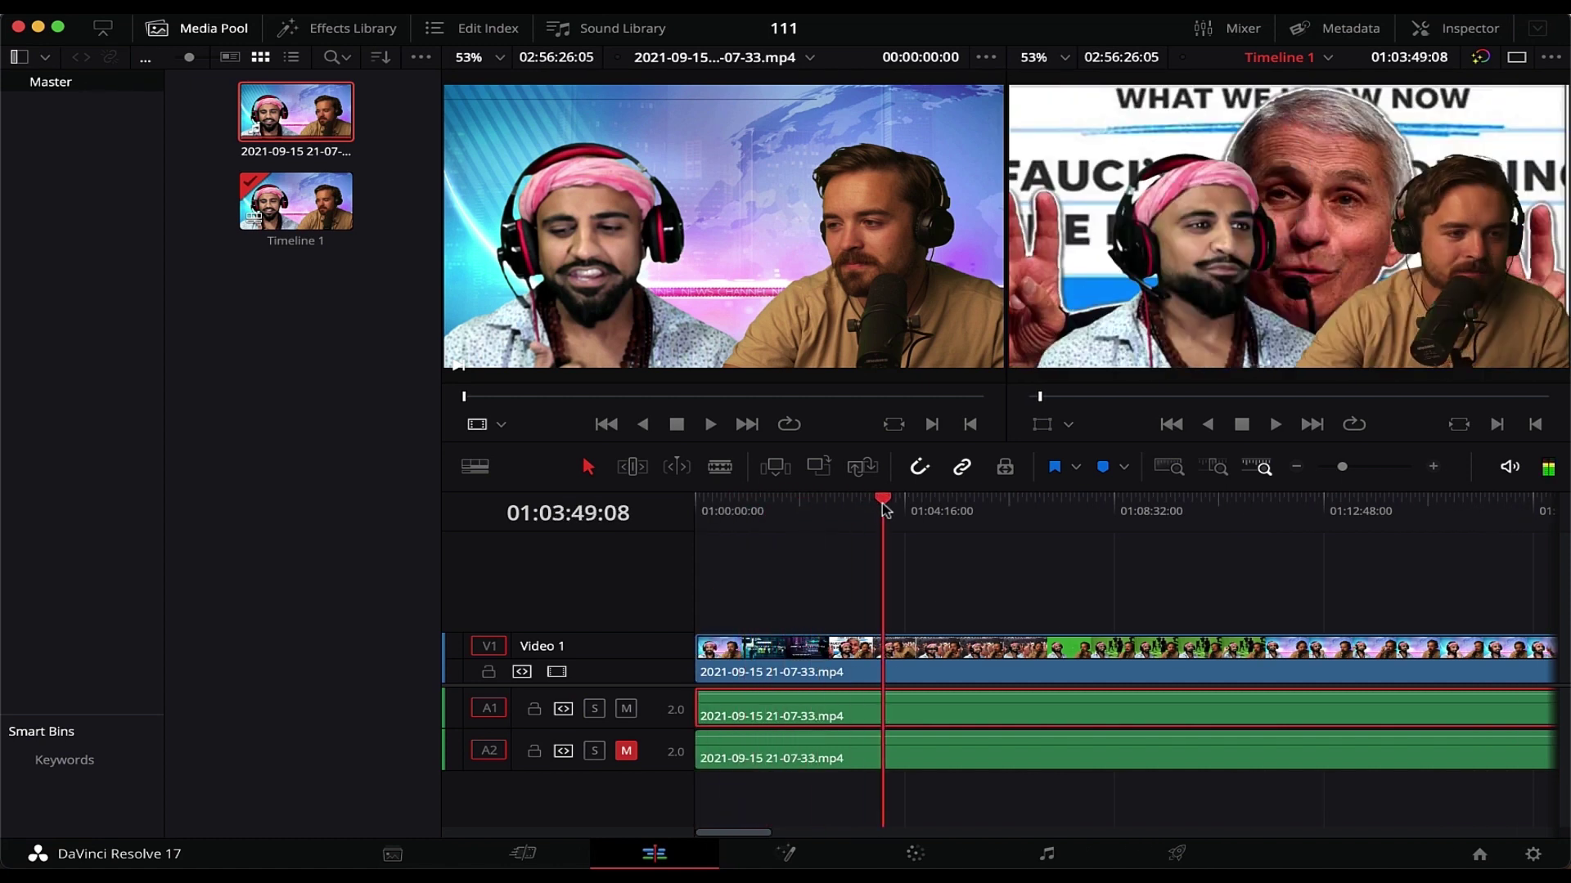
{"action": "scroll", "coordinate": [866, 546], "scroll_direction": "right", "scroll_amount": 3}
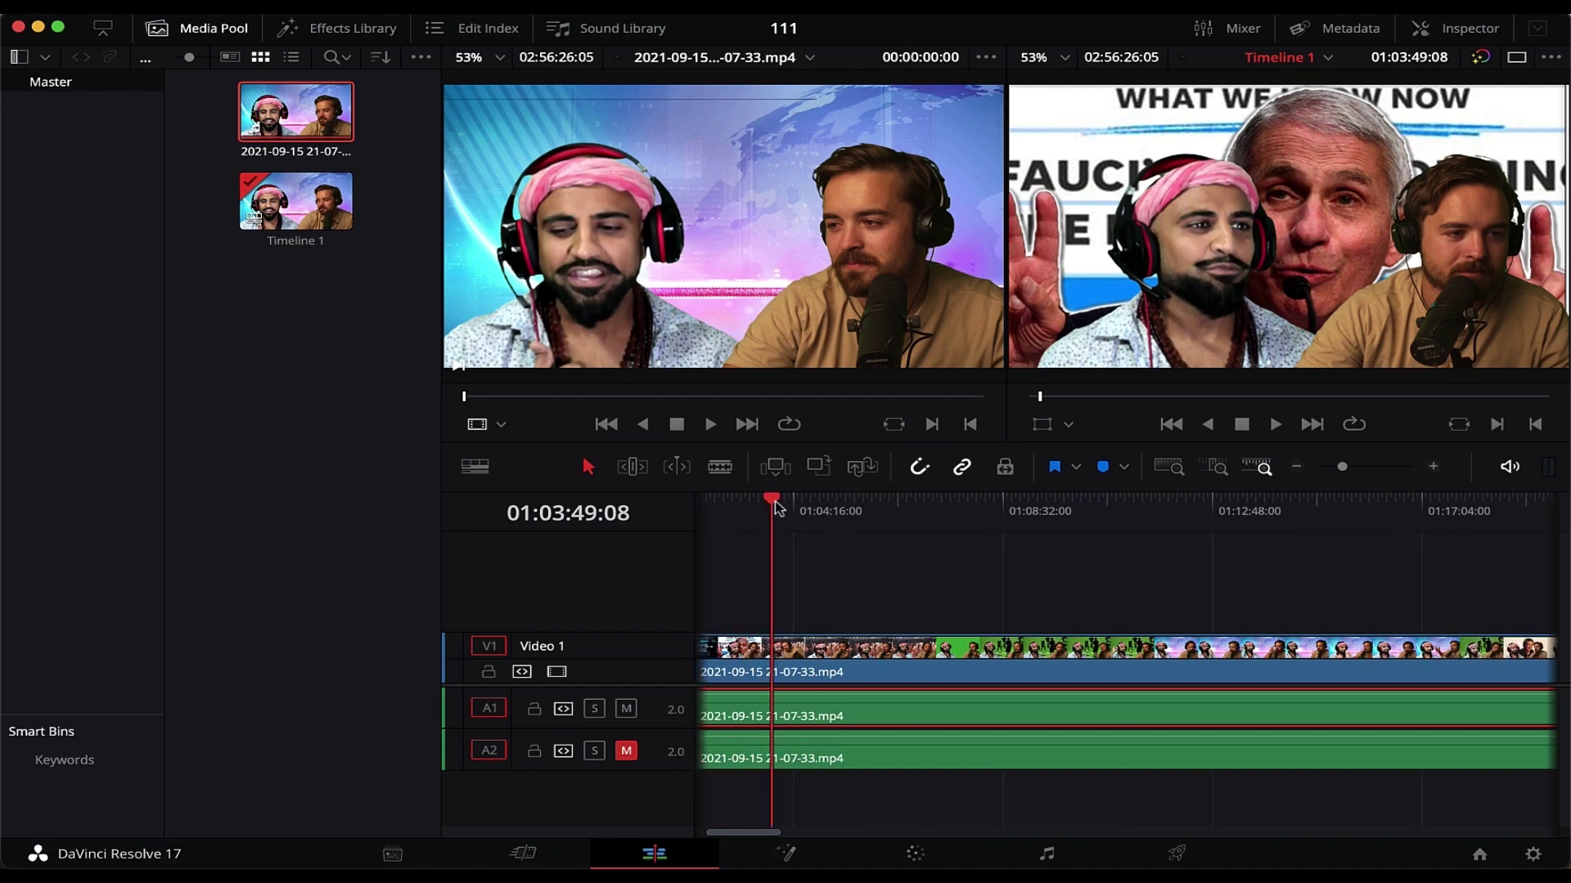
{"action": "mouse_move", "coordinate": [774, 503]}
{"action": "left_mouse_down"}
{"action": "mouse_move", "coordinate": [796, 506]}
{"action": "mouse_move", "coordinate": [745, 509]}
{"action": "left_mouse_up"}
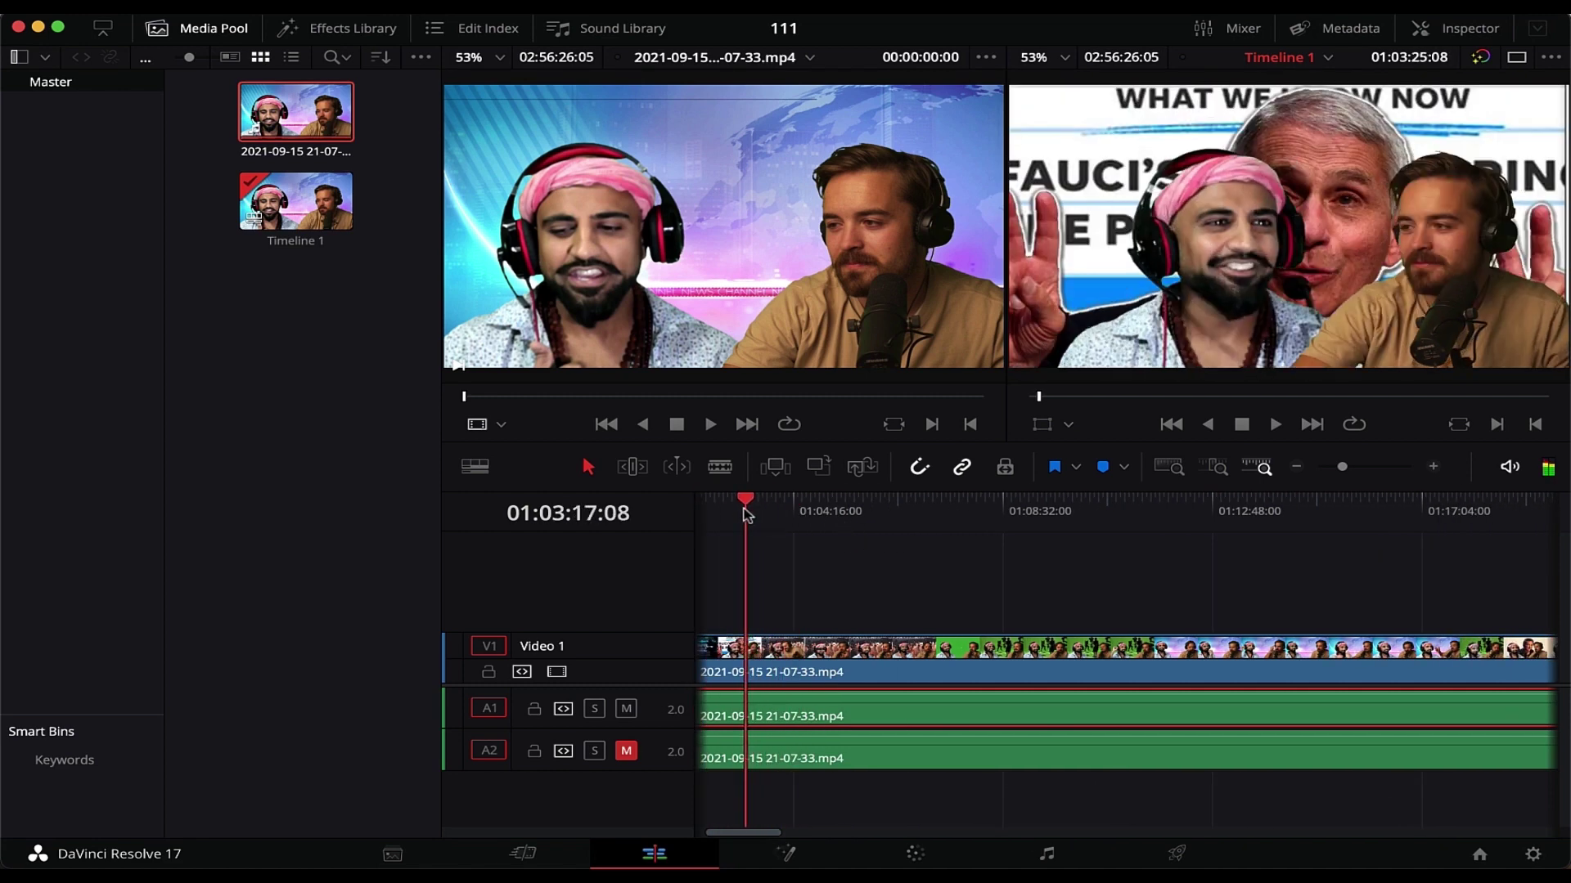
{"action": "scroll", "coordinate": [834, 554], "scroll_direction": "left", "scroll_amount": 3}
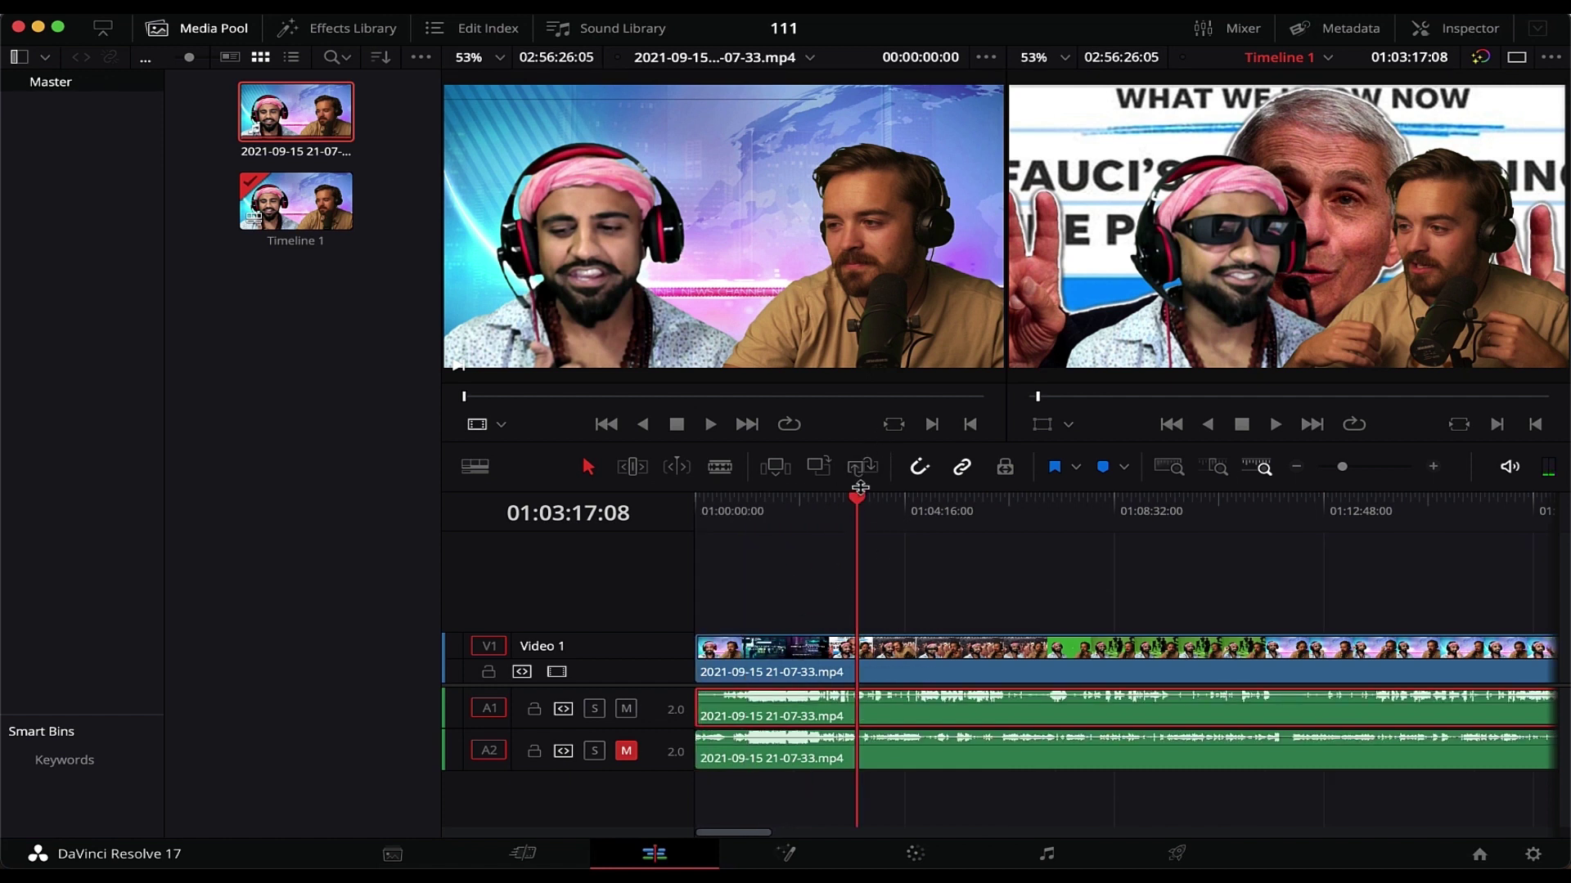
{"action": "left_click_drag", "start_coordinate": [859, 503], "coordinate": [827, 507]}
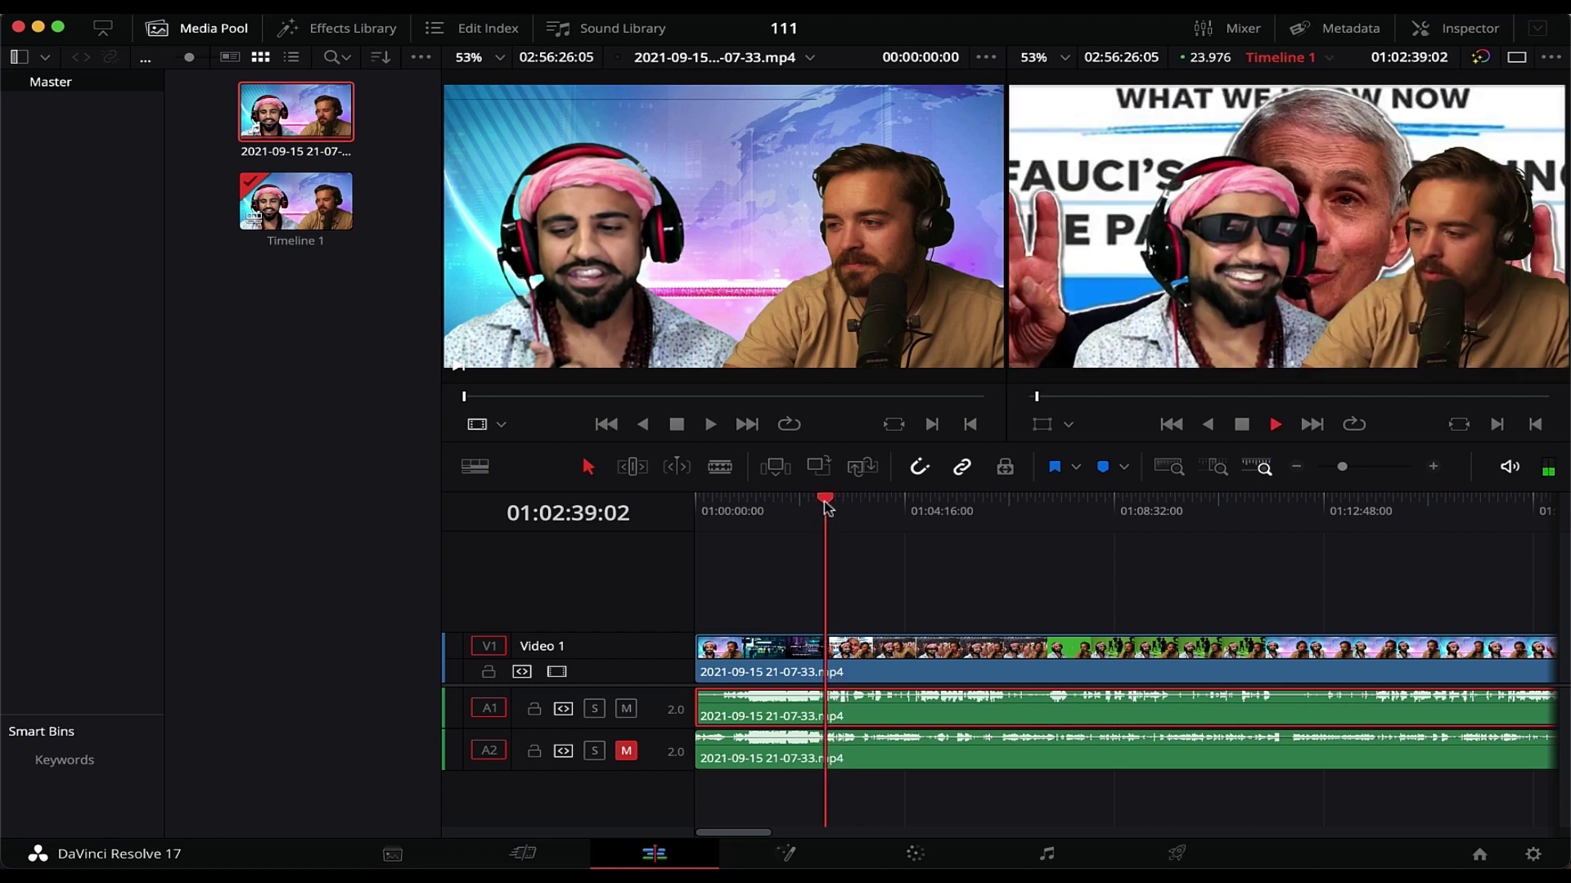
{"action": "key", "text": "Home"}
Play from 01:01:44 and stop at the clap near 01:03:05:19.
{"action": "left_click", "coordinate": [786, 502]}
{"action": "key", "text": "space"}
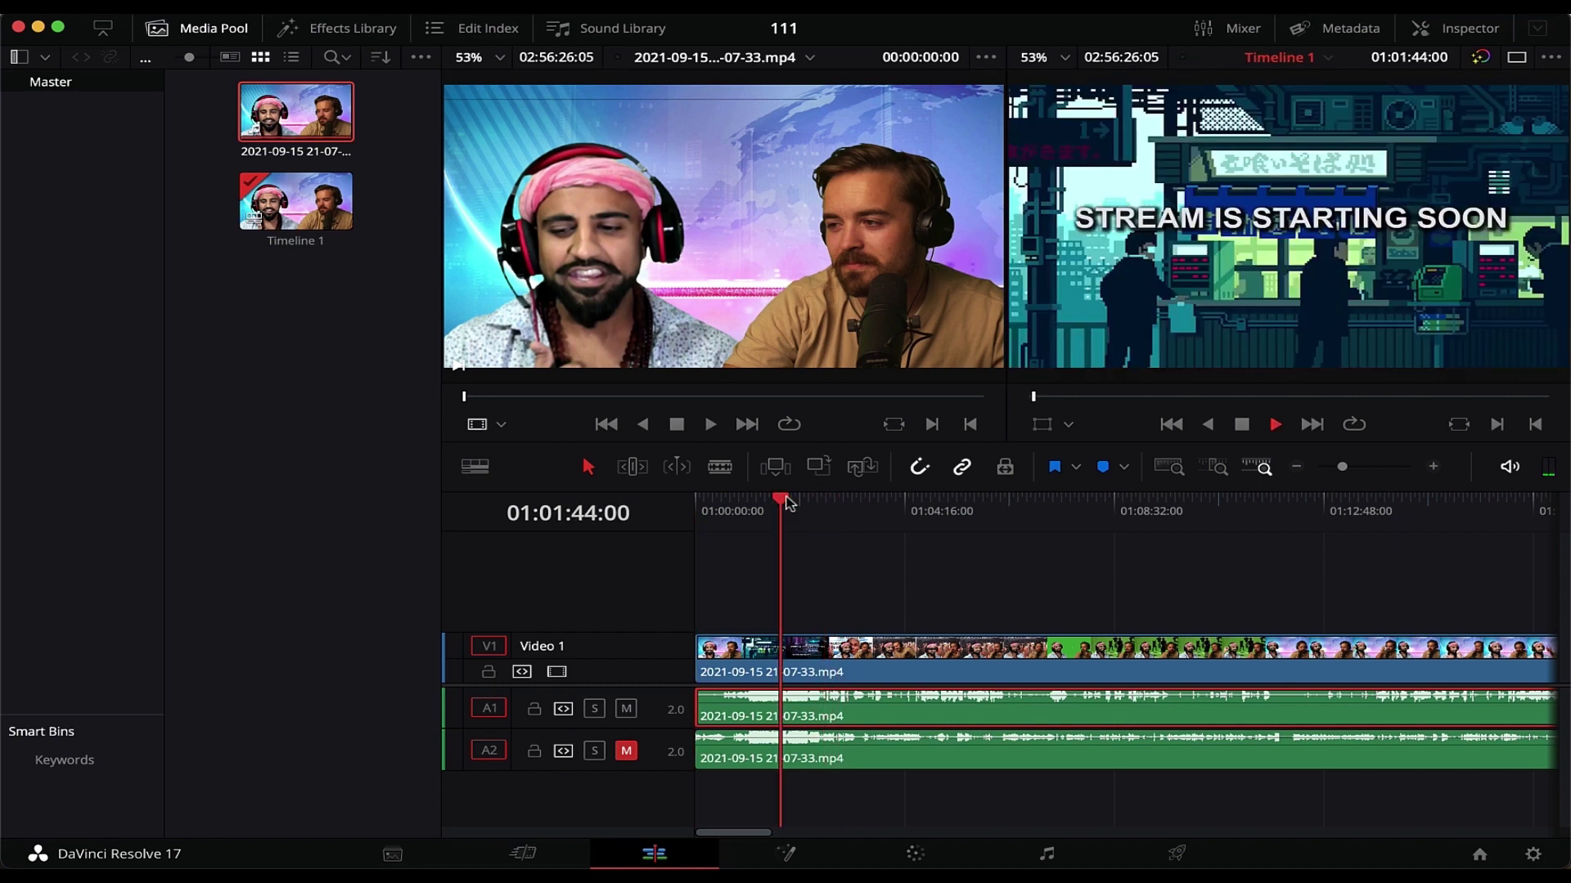
{"action": "key", "text": "space"}
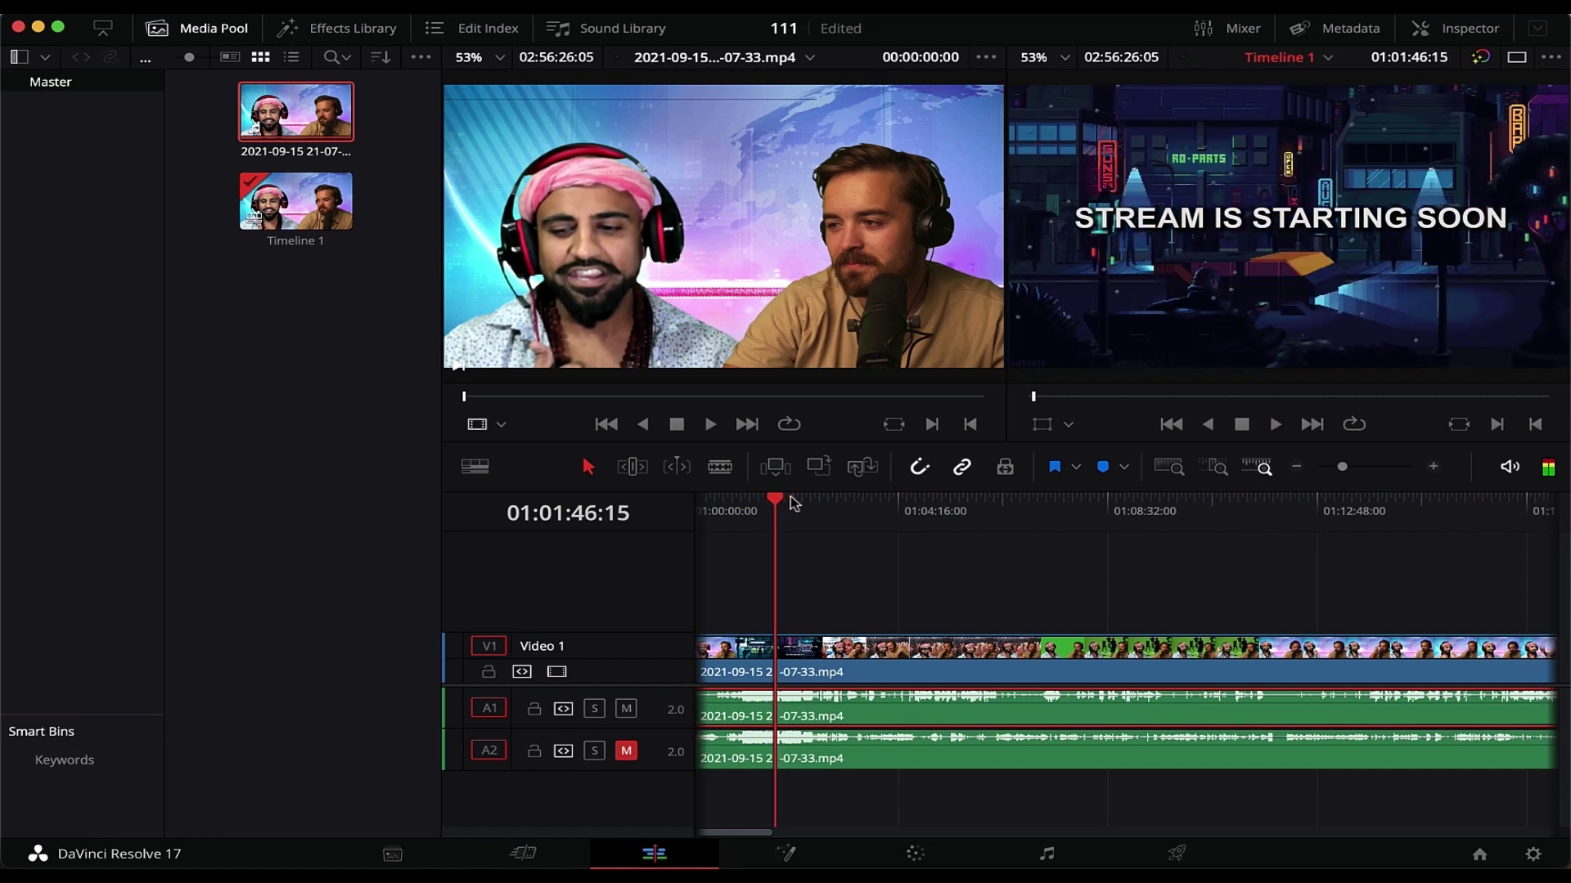
{"action": "key", "text": "space"}
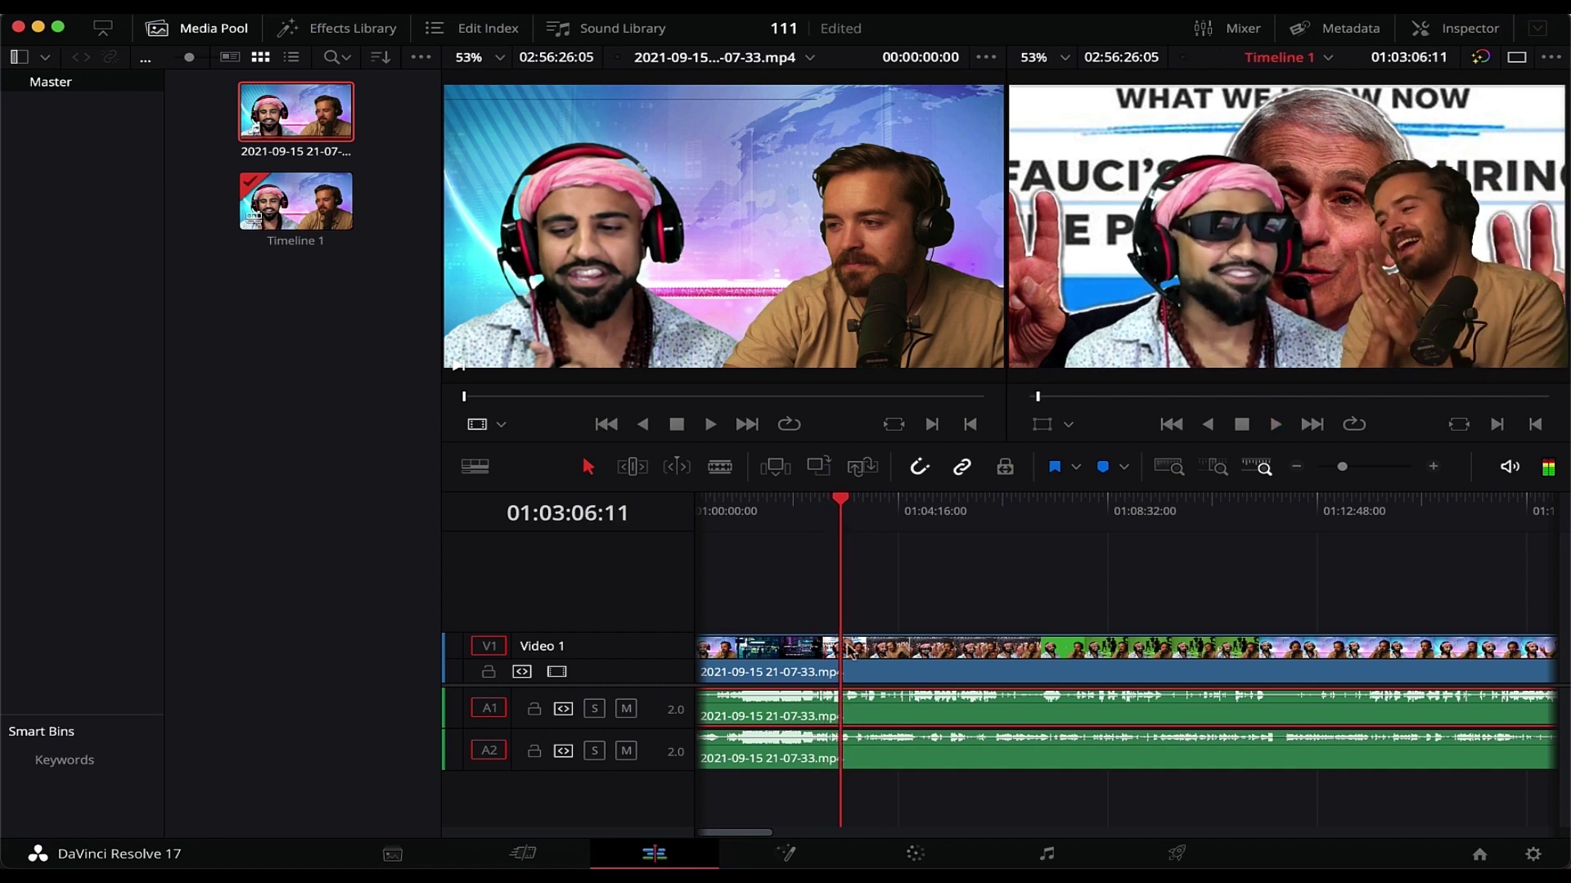
{"action": "key", "text": "space"}
Mute the A2 track and keep A1 audible.
{"action": "left_click", "coordinate": [626, 709]}
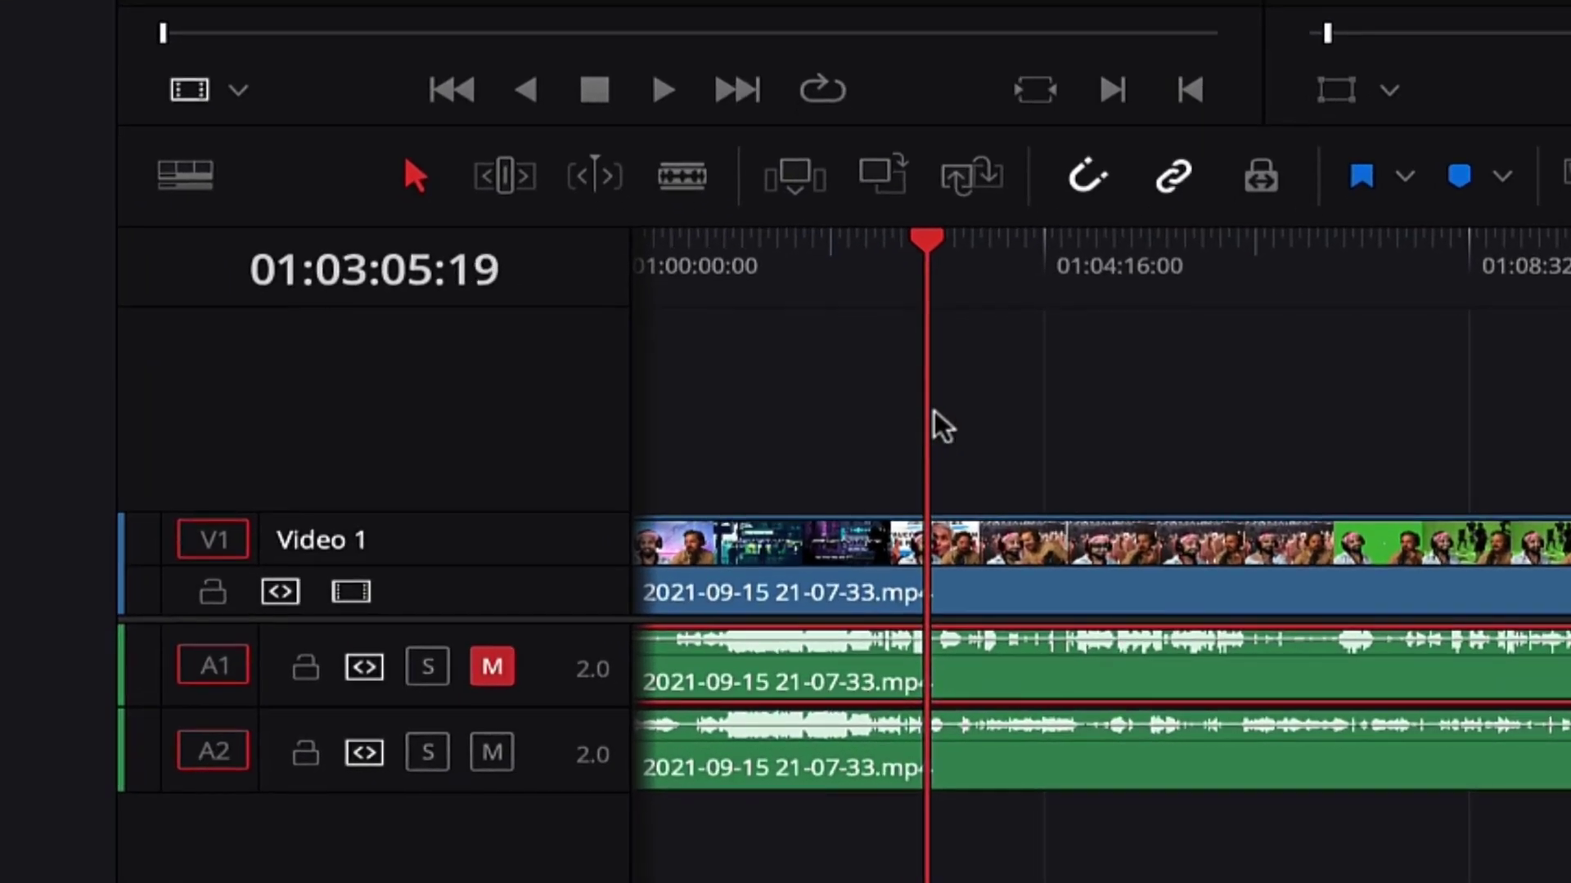
{"action": "left_click", "coordinate": [492, 672]}
{"action": "left_click", "coordinate": [494, 755]}
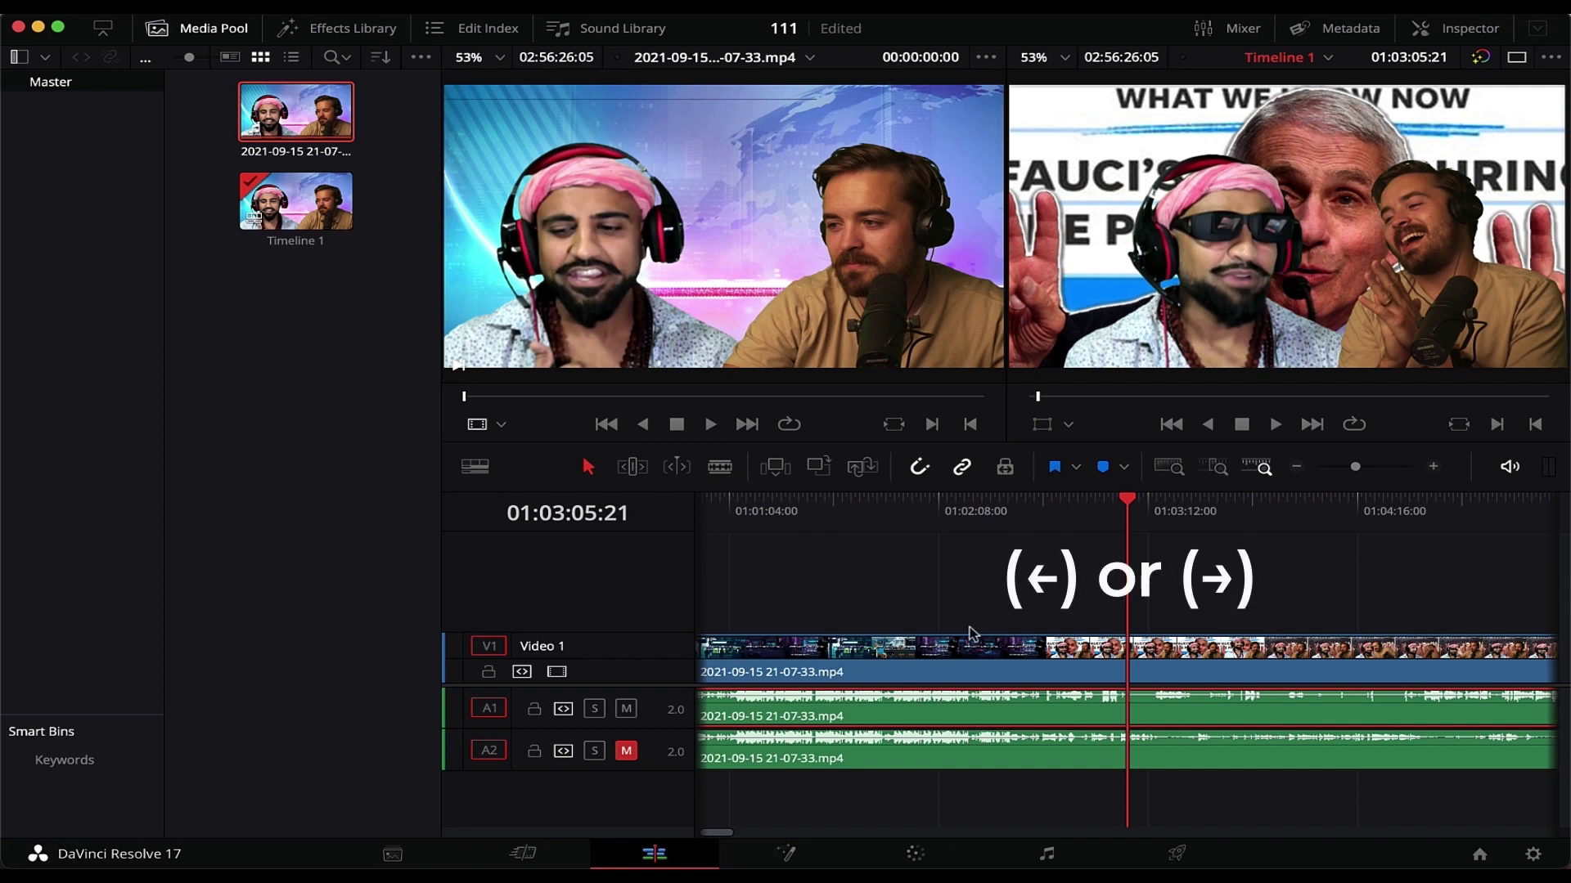
Zoom in and step frame by frame to settle on the clap at 01:03:05:20.
{"action": "scroll", "coordinate": [971, 632], "scroll_direction": "right", "scroll_amount": 5}
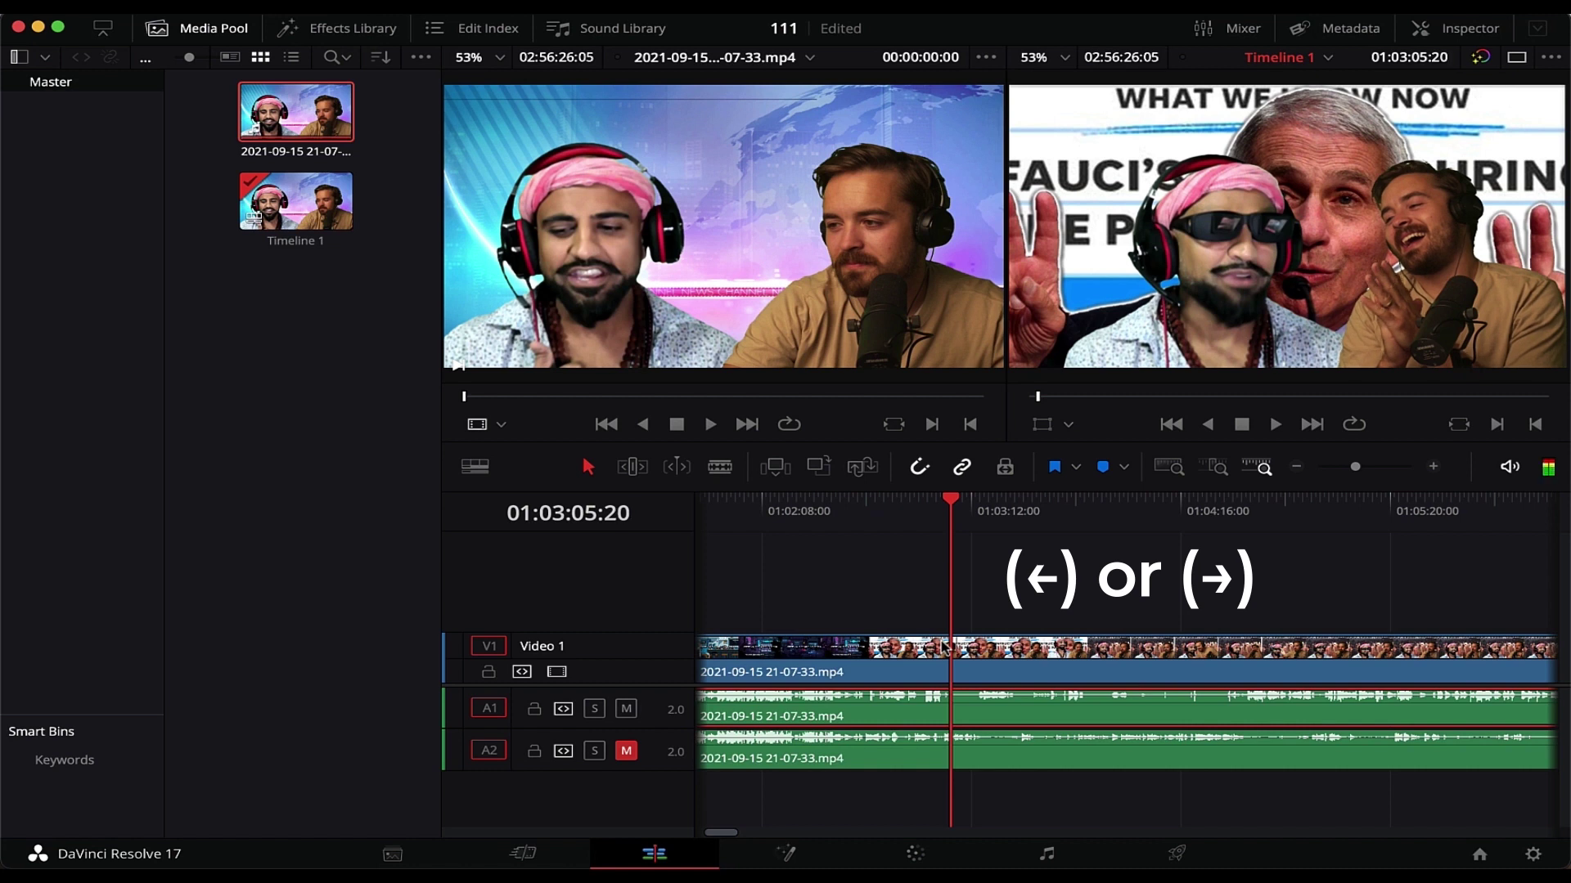
{"action": "key", "text": "Left"}
{"action": "key", "text": "Left"}
{"action": "key", "text": "Left"}
{"action": "key", "text": "Right"}
{"action": "key", "text": "Right"}
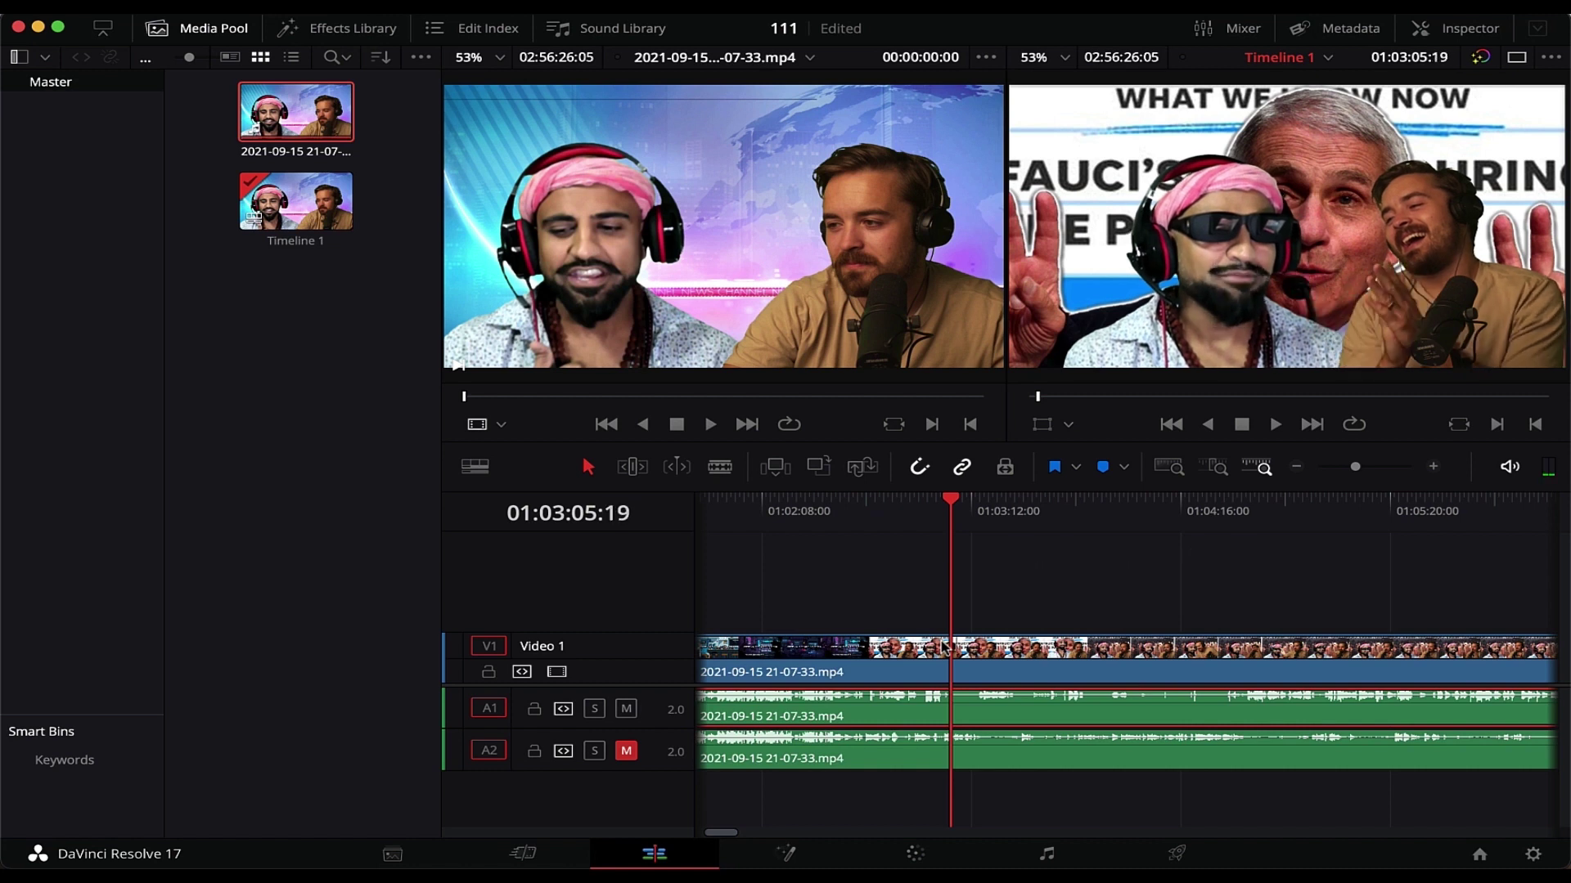
{"action": "key", "text": "Right"}
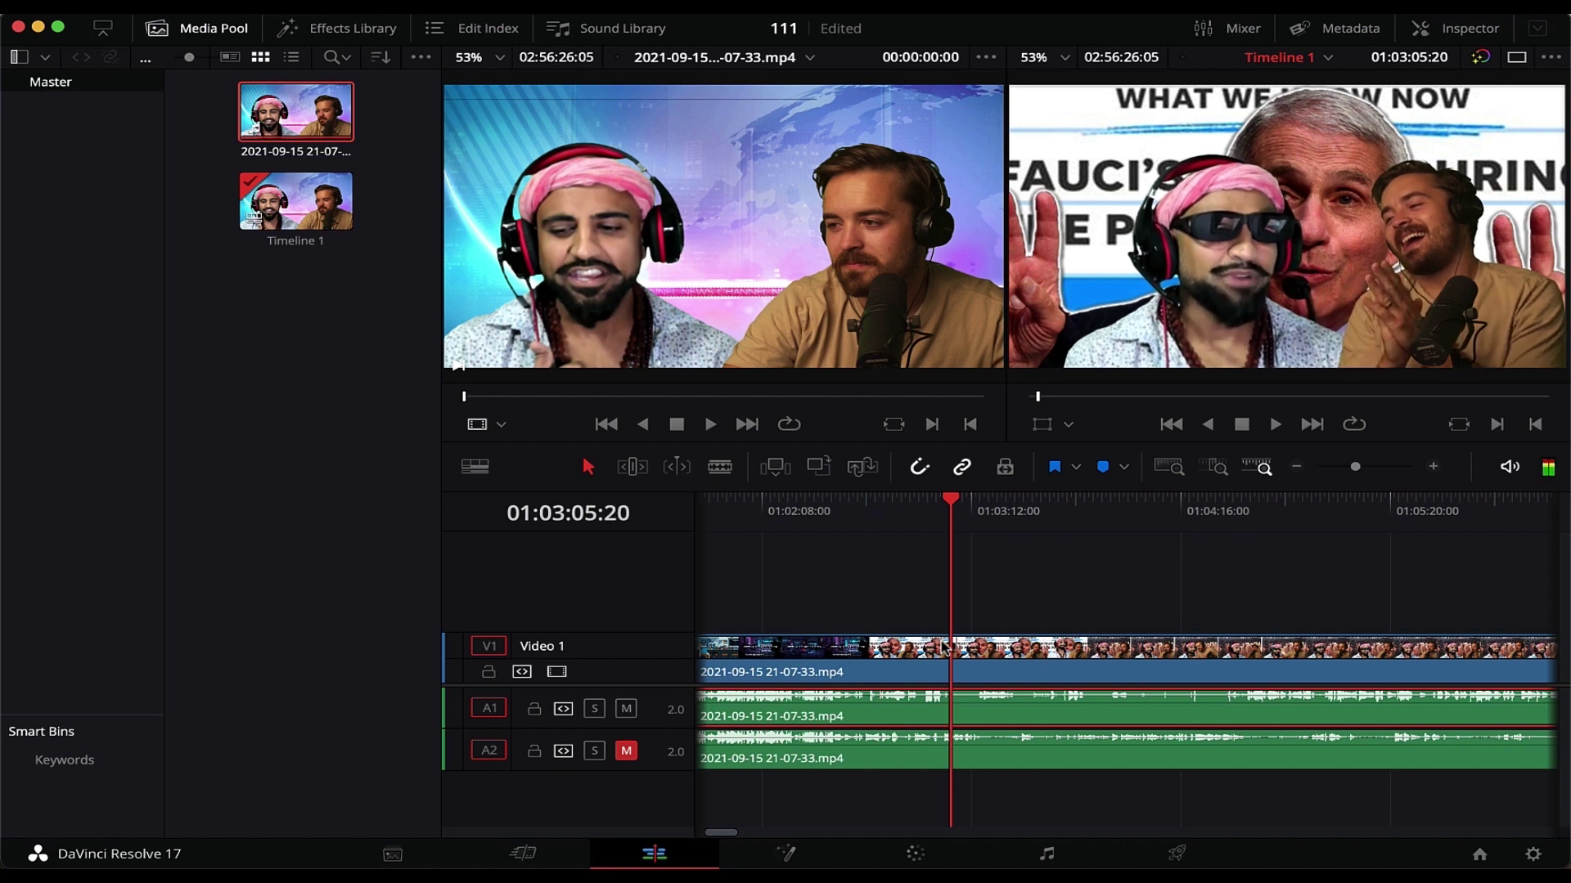
{"action": "key", "text": "Left"}
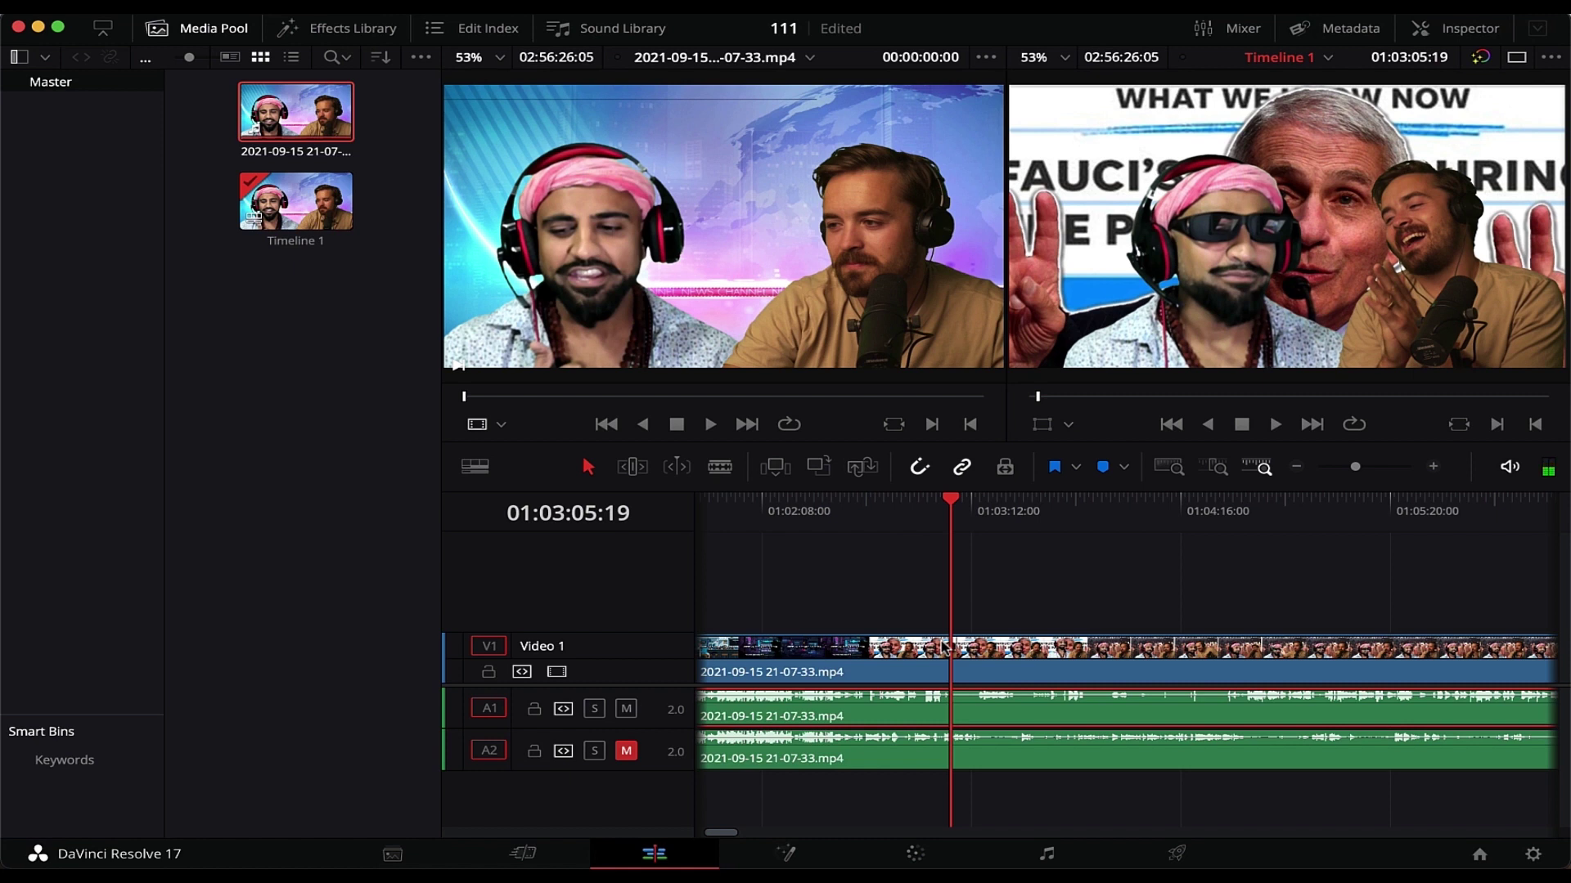
{"action": "key", "text": "super+equal"}
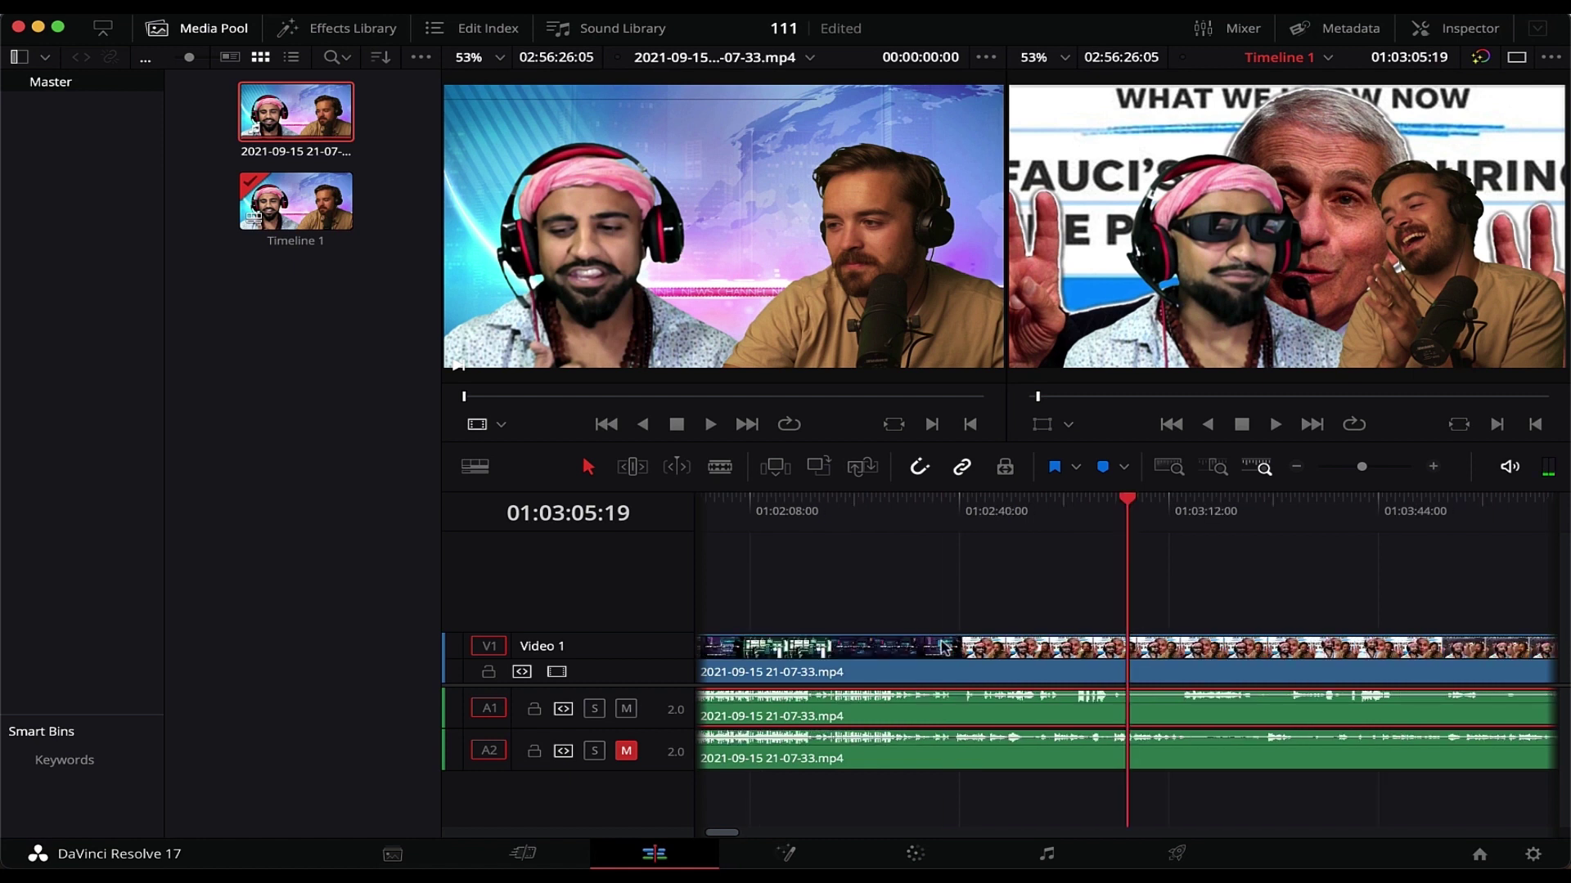
{"action": "key", "text": "super+equal"}
{"action": "key", "text": "super+equal"}
{"action": "key", "text": "super+equal"}
{"action": "key", "text": "super+equal"}
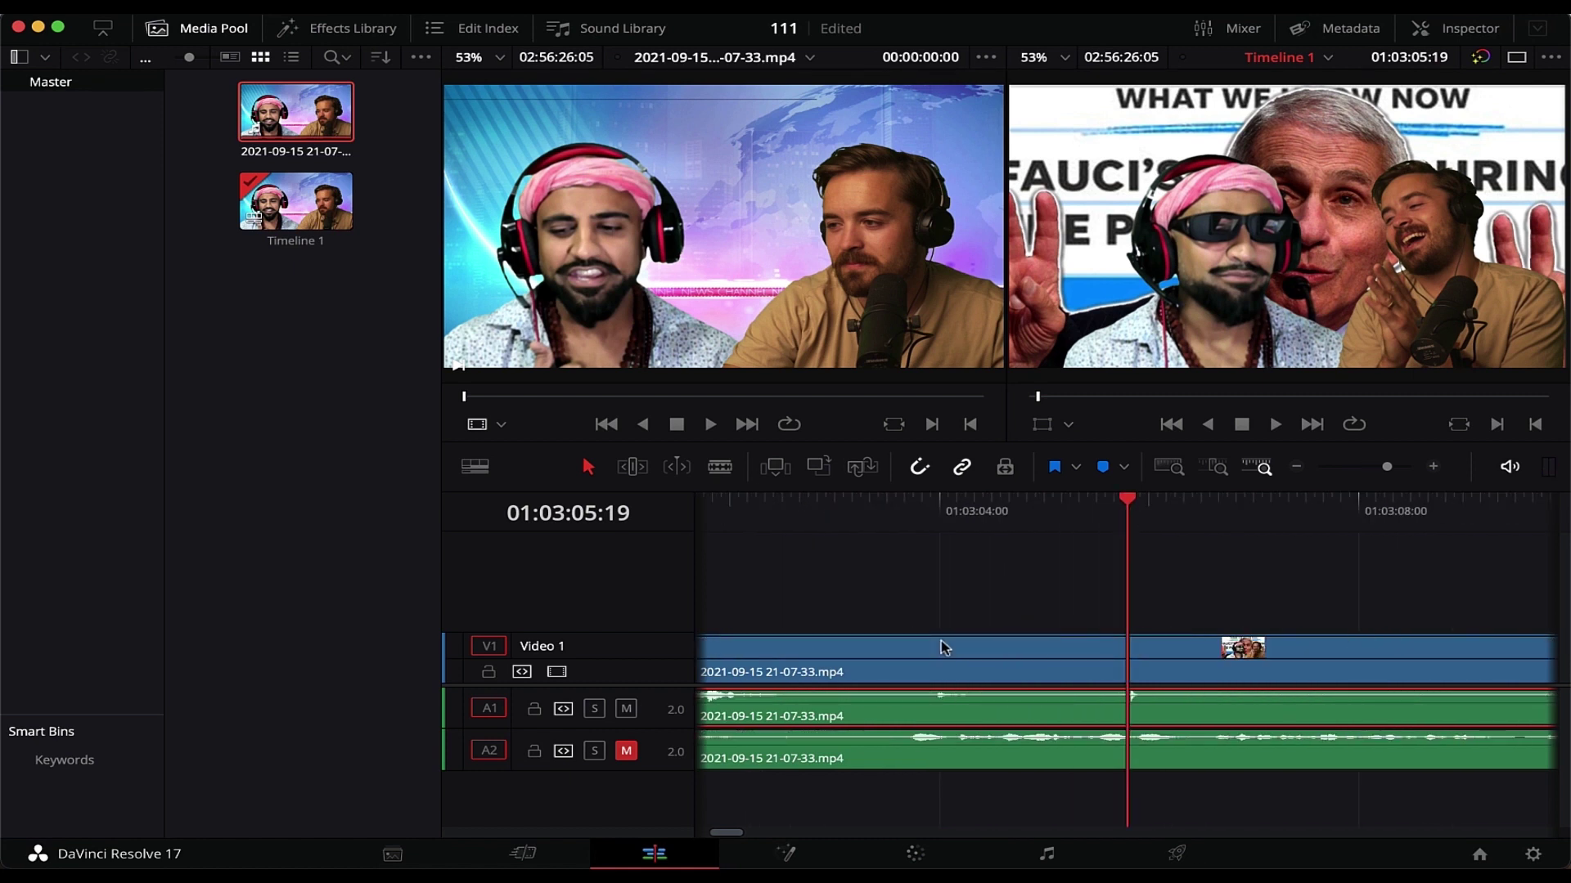
{"action": "key", "text": "Right"}
{"action": "key", "text": "Right"}
{"action": "key", "text": "Left"}
{"action": "key", "text": "Left"}
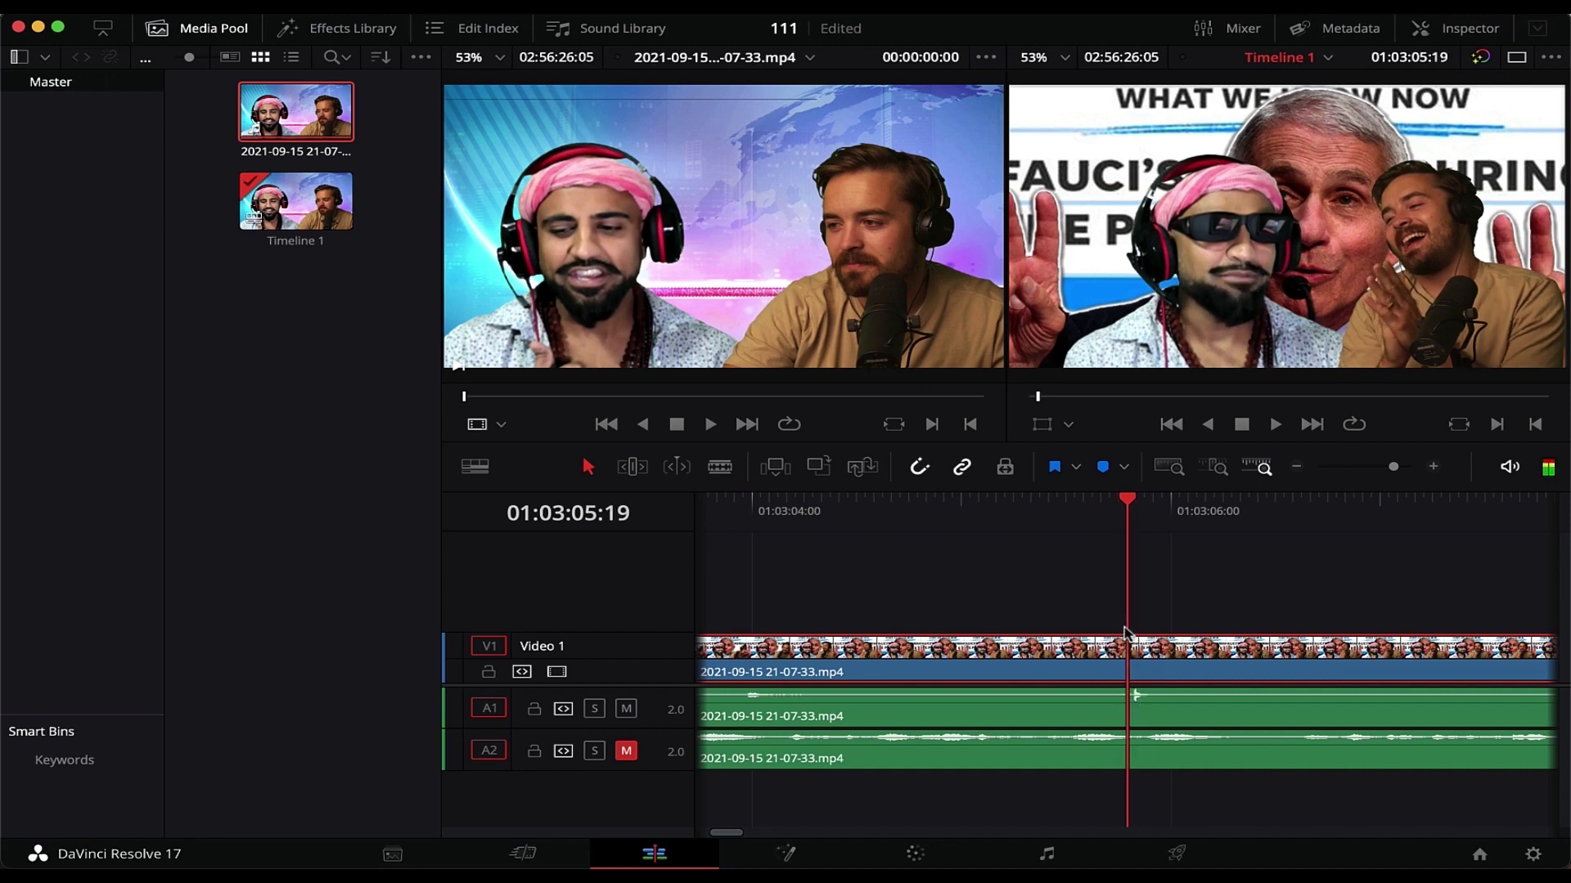
{"action": "key", "text": "Right"}
{"action": "key", "text": "Right"}
{"action": "key", "text": "Left"}
{"action": "key", "text": "Left"}
{"action": "key", "text": "Right"}
{"action": "key", "text": "Left"}
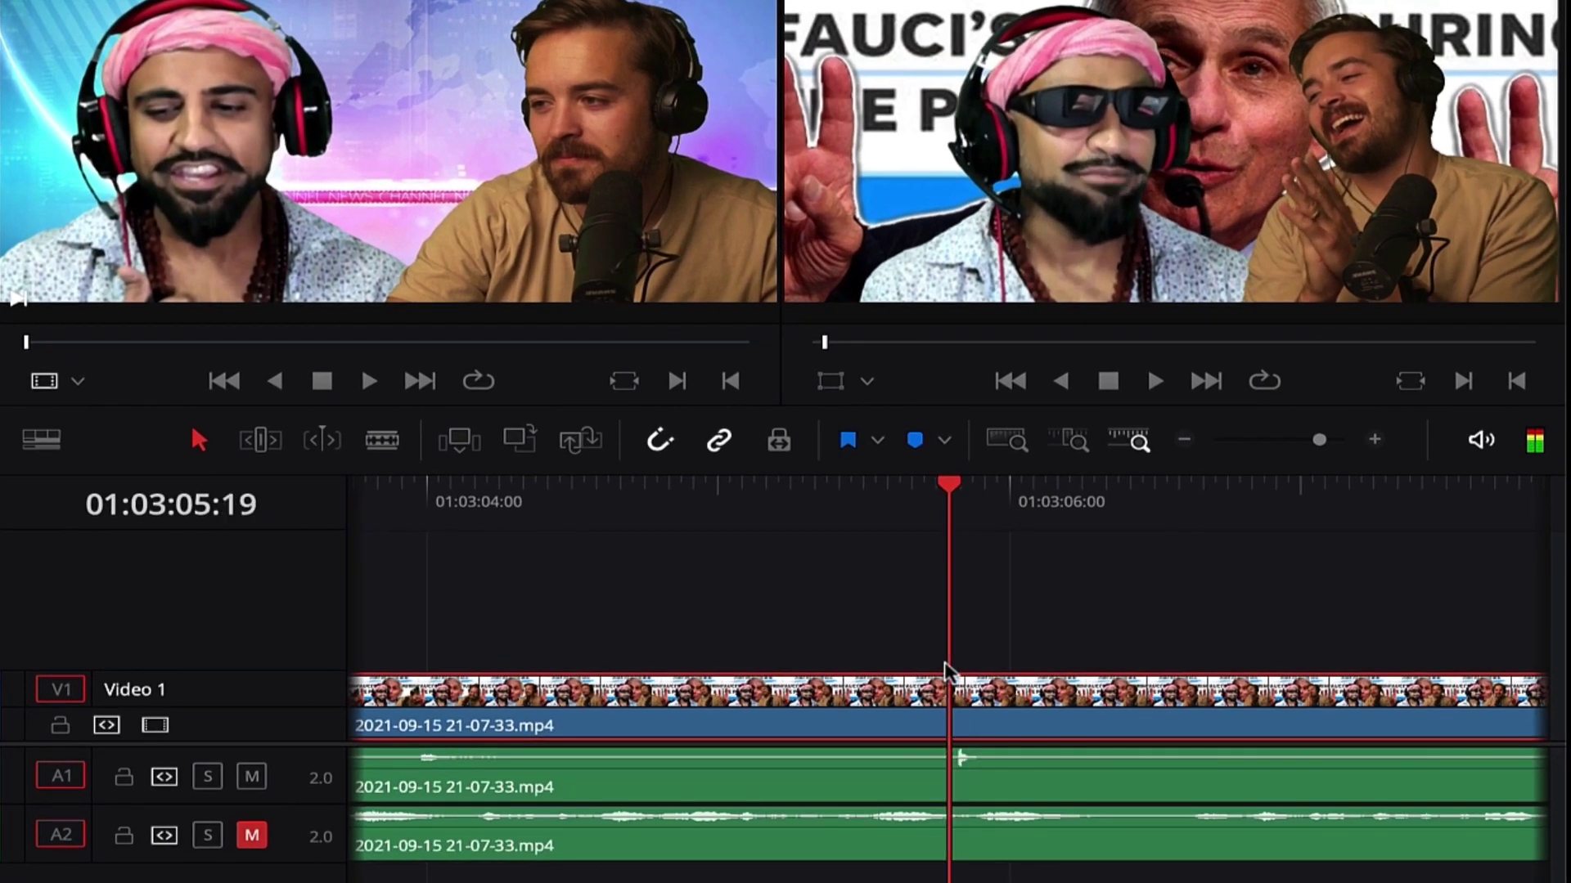
{"action": "key", "text": "Right"}
{"action": "key", "text": "Left"}
{"action": "key", "text": "Right"}
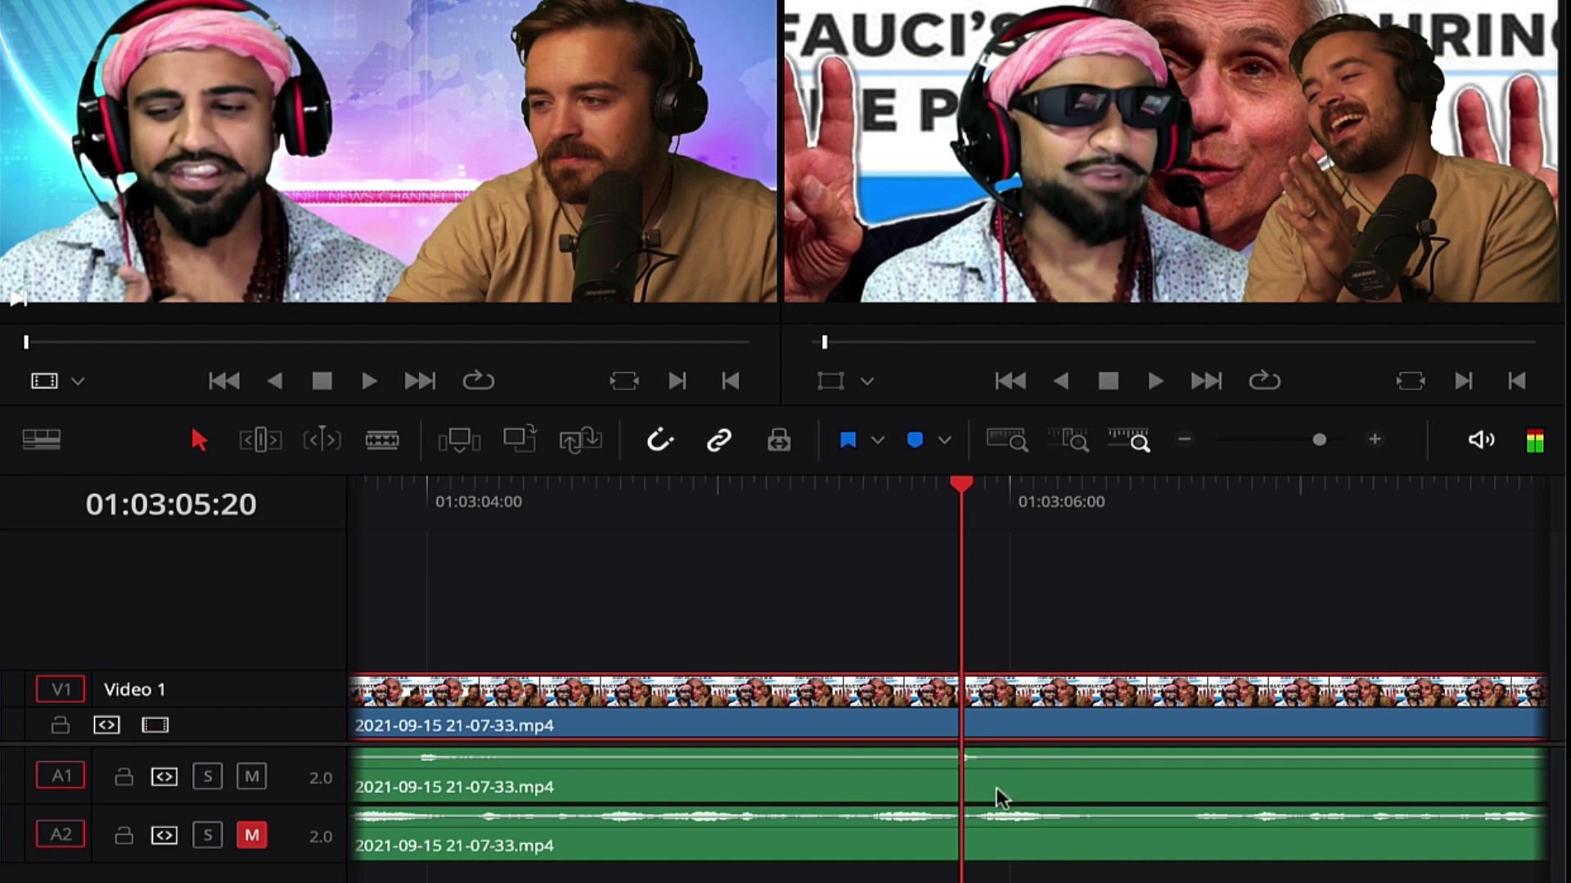
Select the A1 audio clip and check the frames on either side of the clap.
{"action": "left_click", "coordinate": [847, 771]}
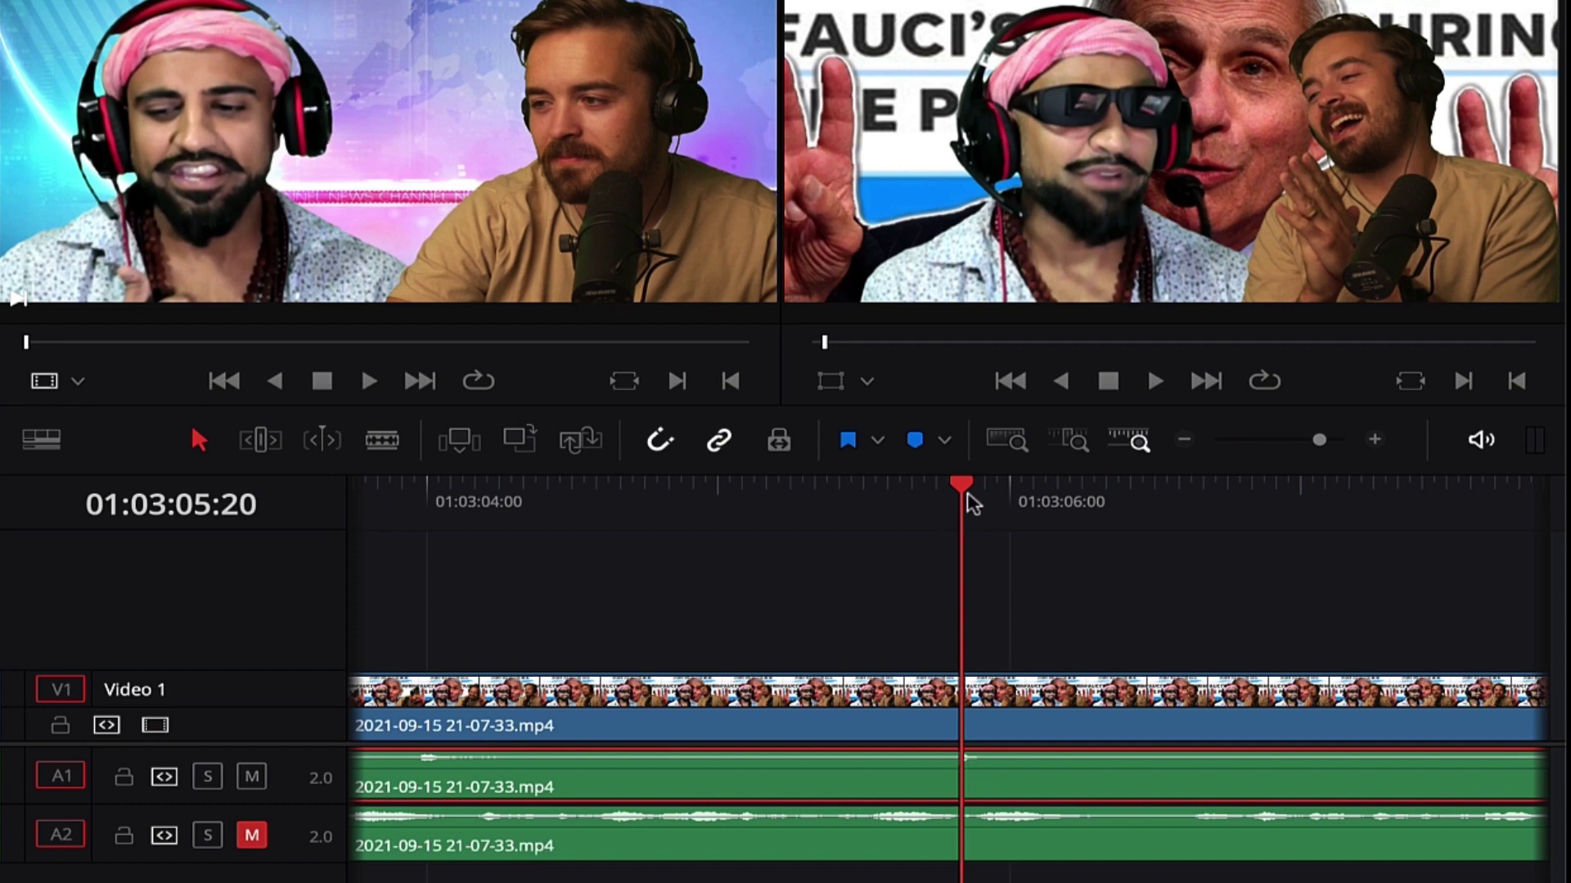
{"action": "key", "text": "Left"}
{"action": "key", "text": "Left"}
{"action": "key", "text": "Left"}
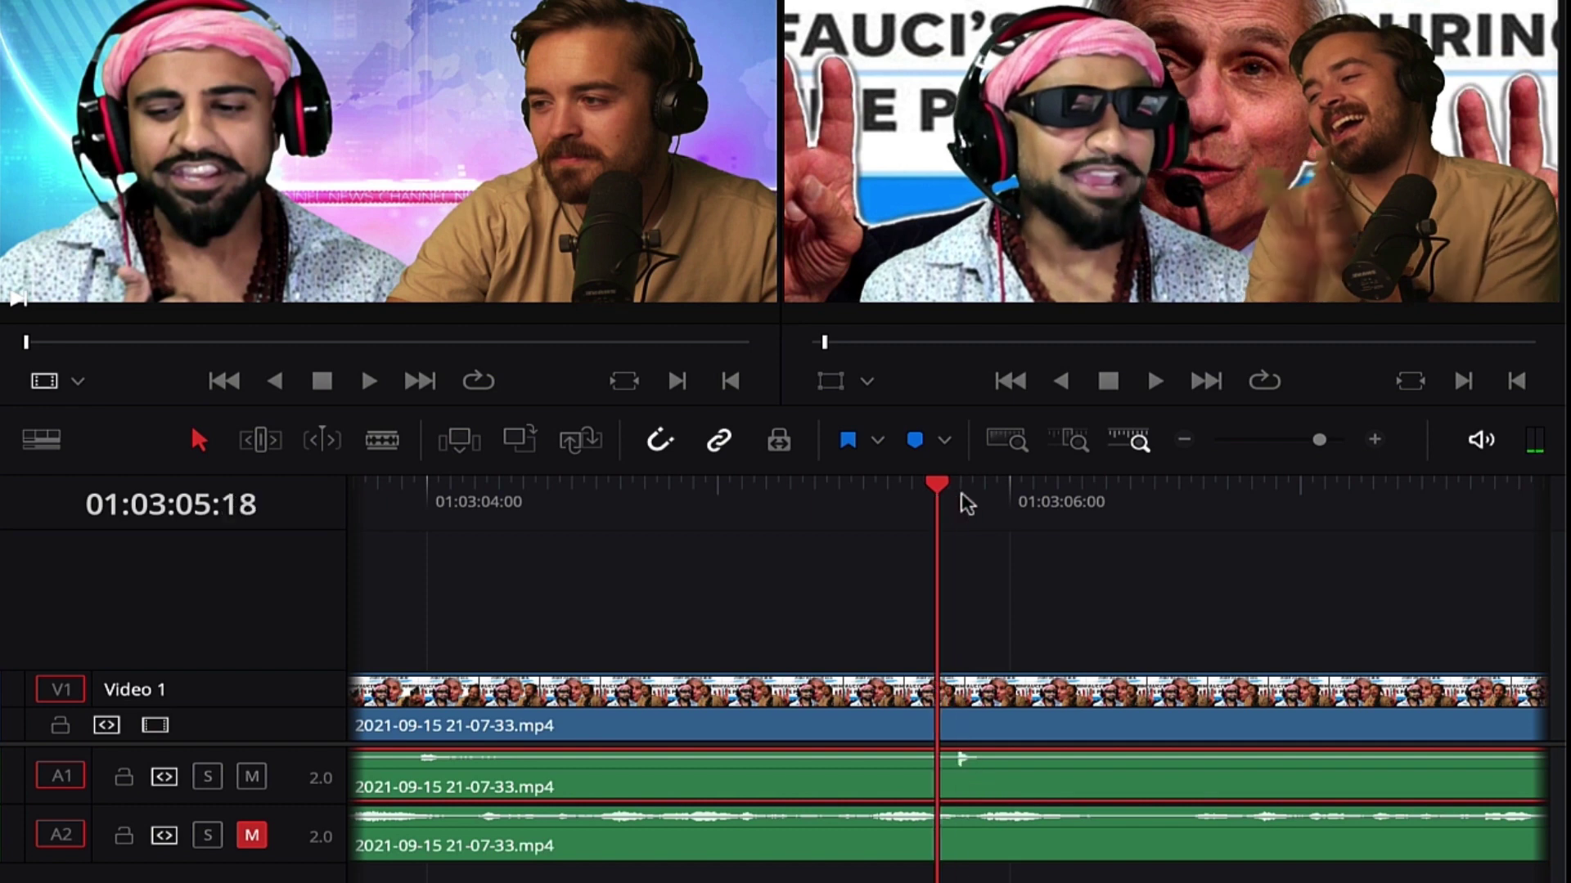
{"action": "key", "text": "Right"}
{"action": "key", "text": "Right"}
Fit the whole podcast in the timeline and move the playhead to about 01:03:13.
{"action": "left_click_drag", "start_coordinate": [965, 503], "coordinate": [1221, 504]}
{"action": "key", "text": "shift+z"}
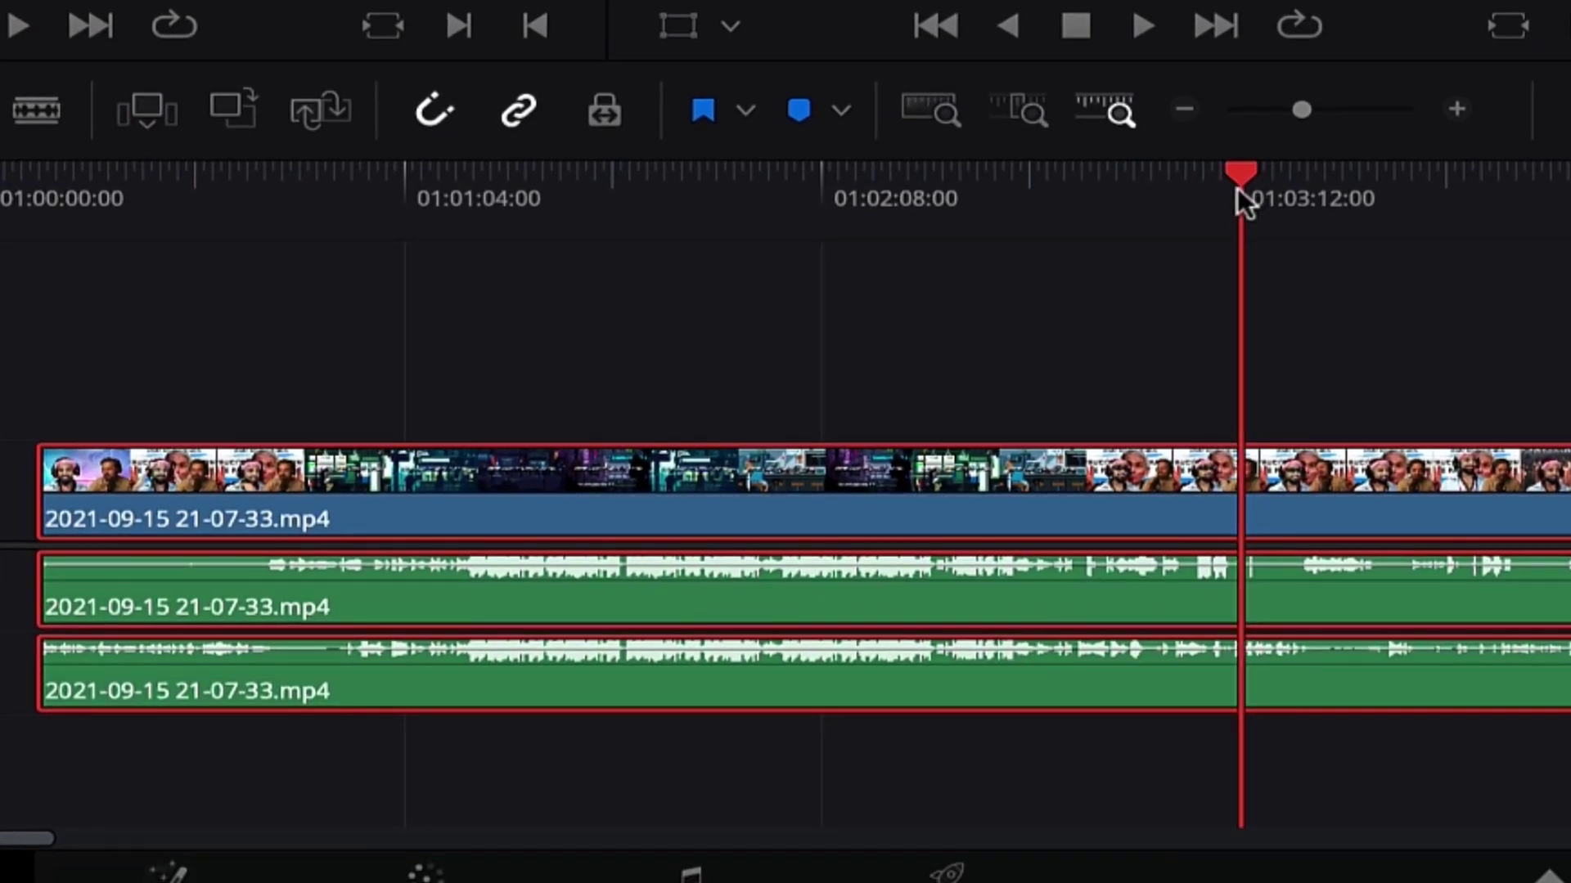
{"action": "scroll", "coordinate": [1237, 188], "scroll_direction": "up", "scroll_amount": 5}
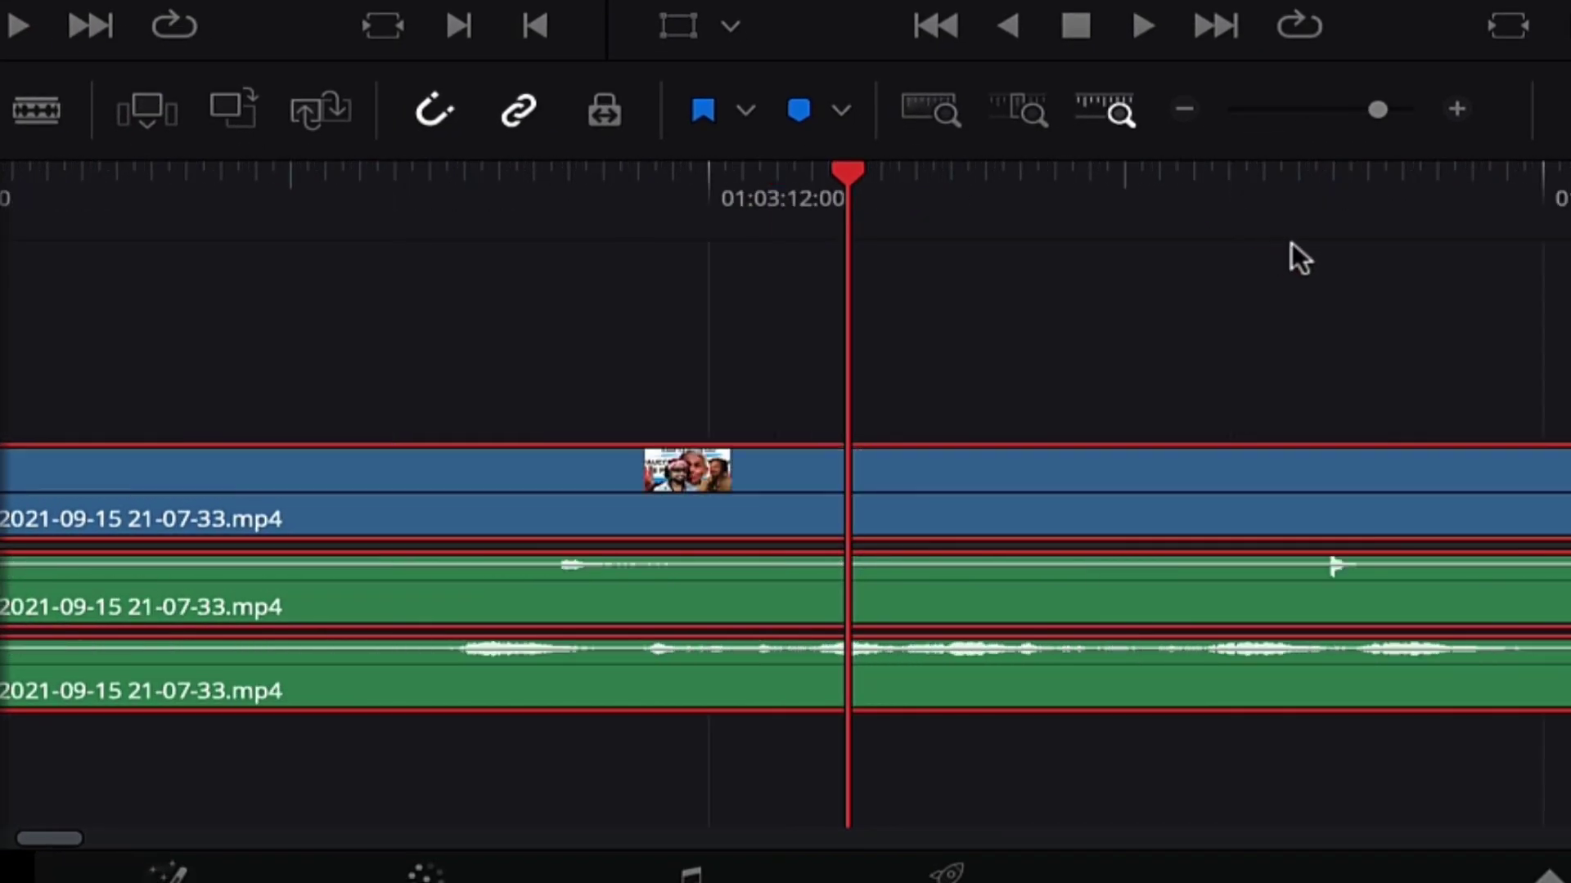
{"action": "left_click_drag", "start_coordinate": [1178, 174], "coordinate": [1234, 171]}
Step frame by frame across the clap to land on 01:03:13:11 at the audio spike.
{"action": "key", "text": "Right"}
{"action": "key", "text": "Right"}
{"action": "key", "text": "Right"}
{"action": "key", "text": "Right"}
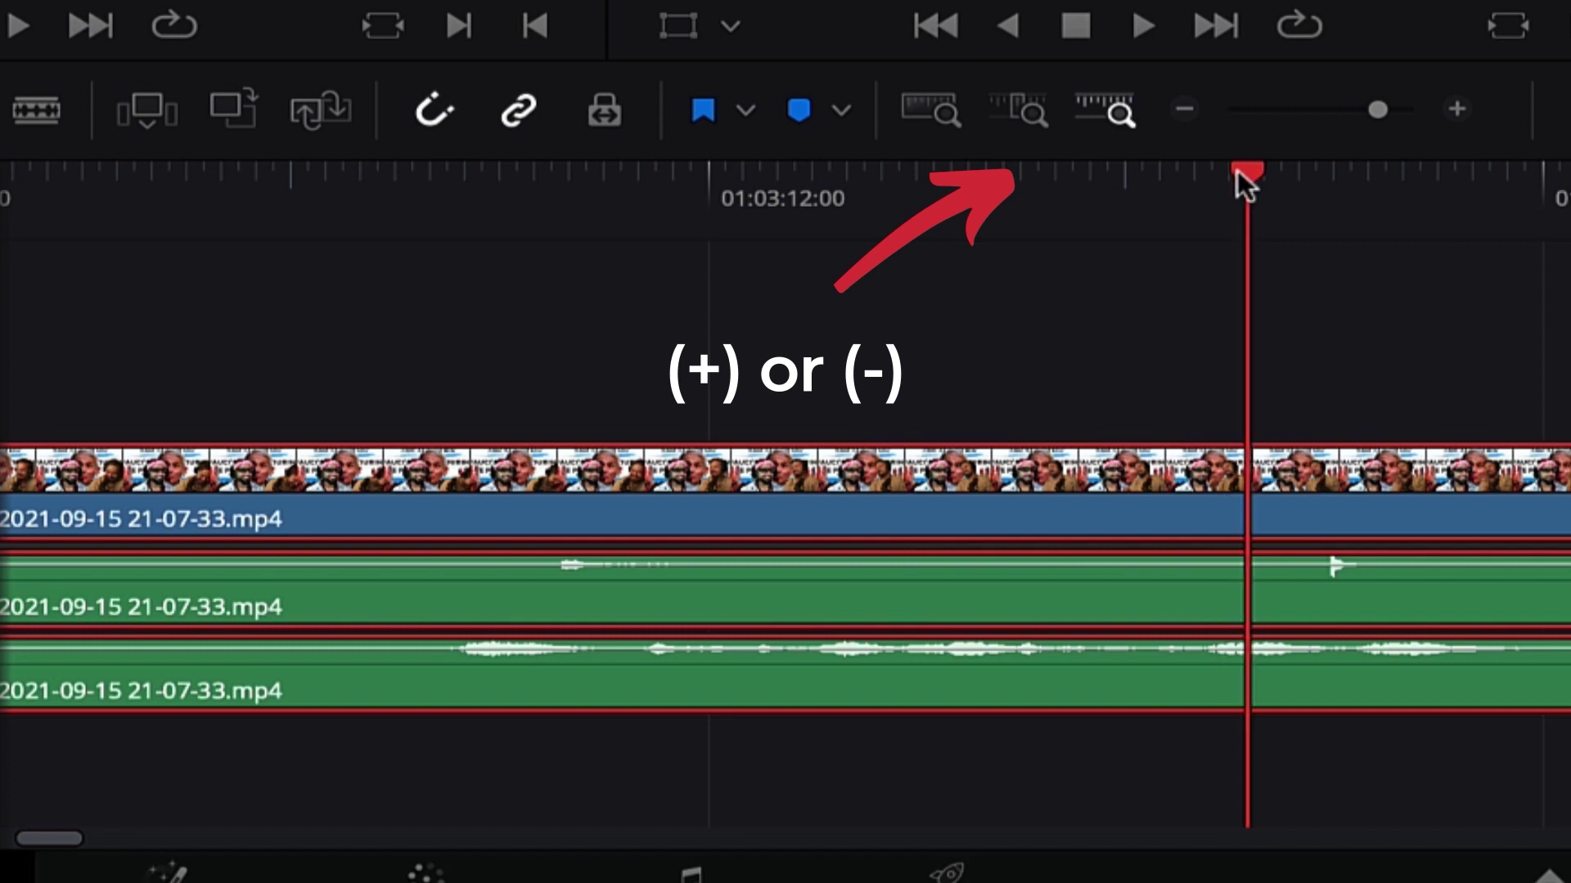
{"action": "key", "text": "Left"}
{"action": "key", "text": "Right"}
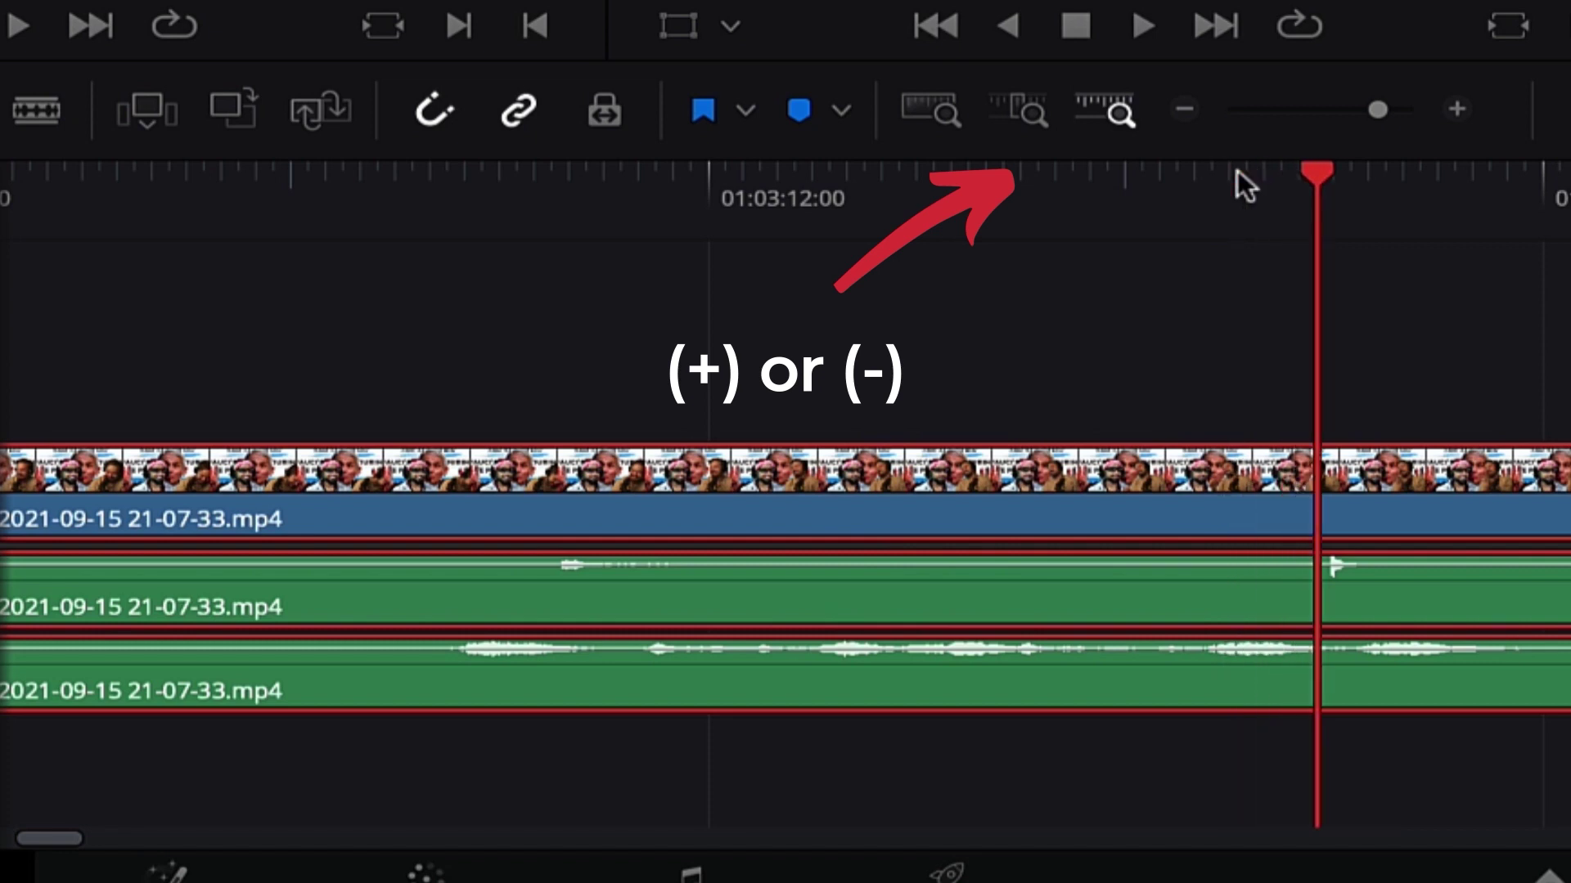
{"action": "key", "text": "Left"}
{"action": "key", "text": "Right"}
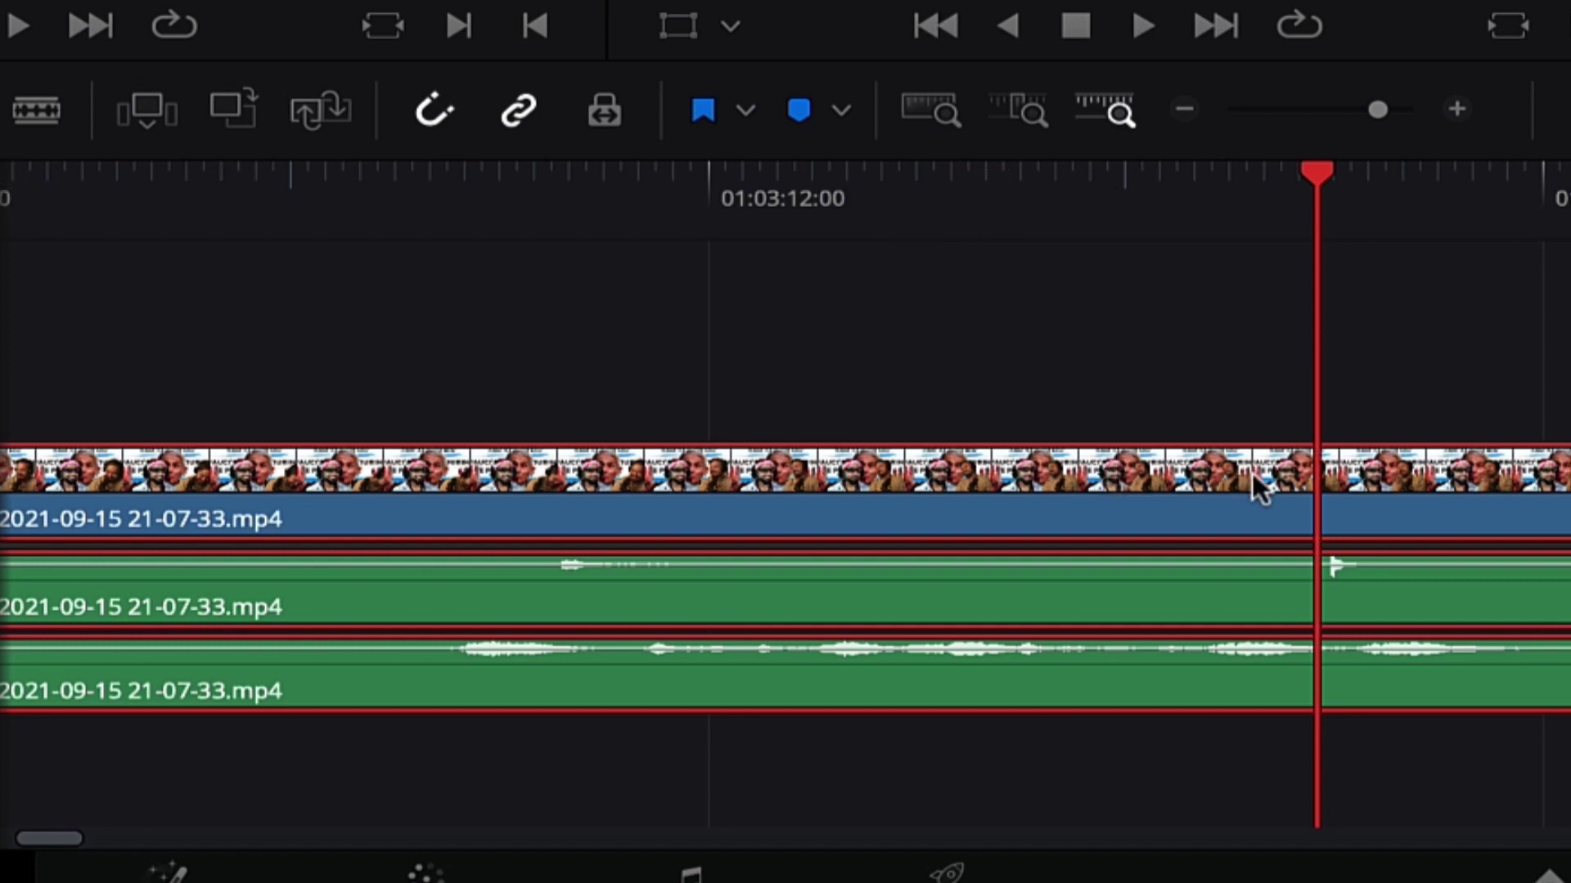
{"action": "key", "text": "Left"}
{"action": "key", "text": "Left"}
{"action": "key", "text": "Right"}
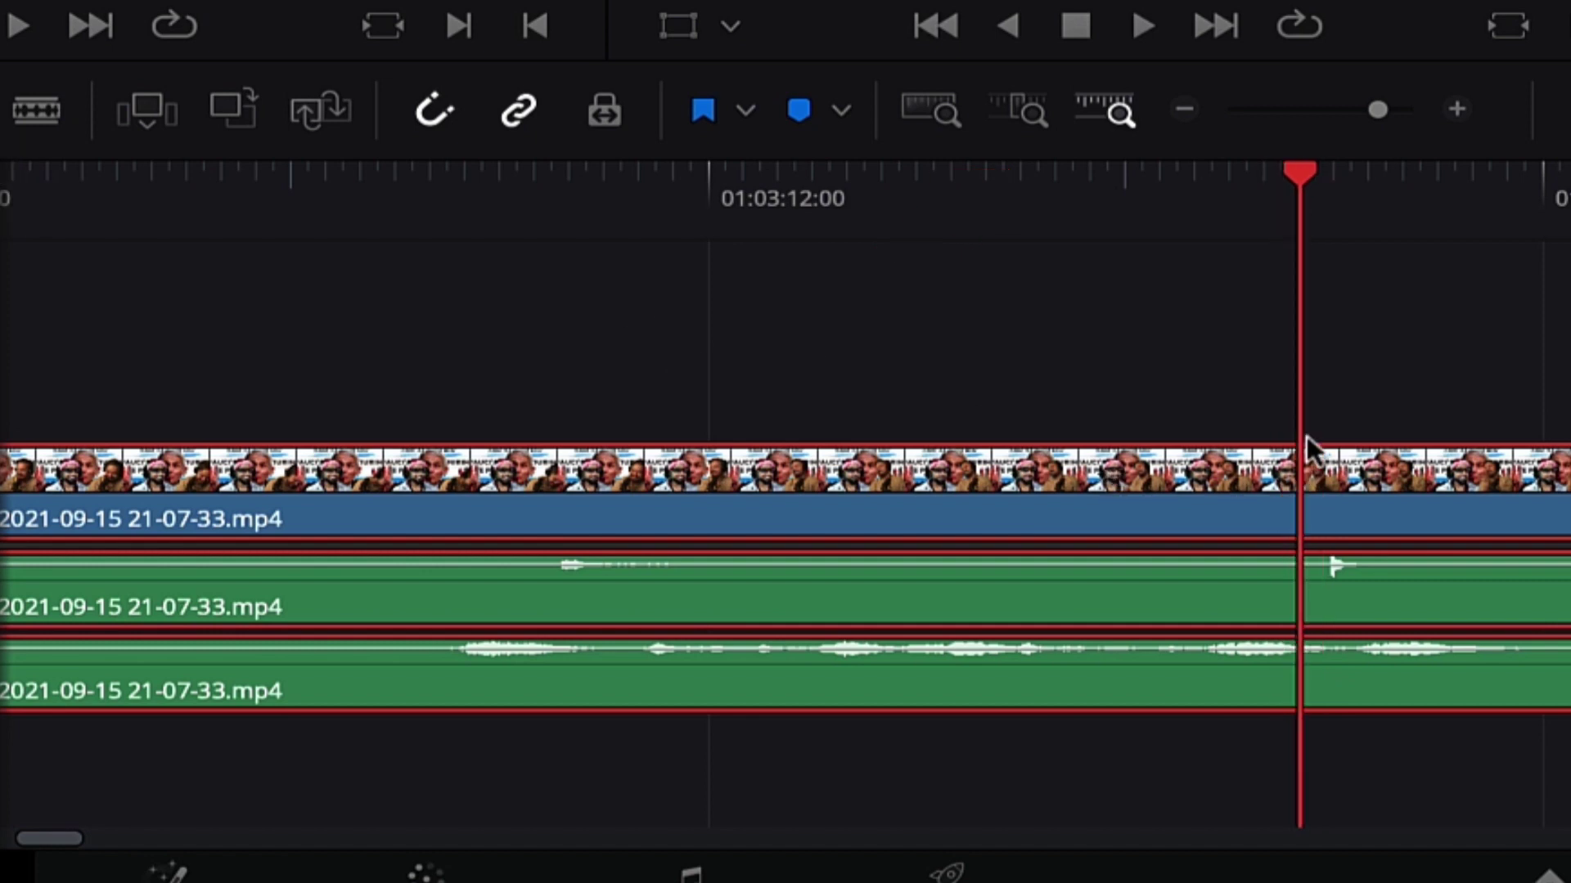
{"action": "key", "text": "Right"}
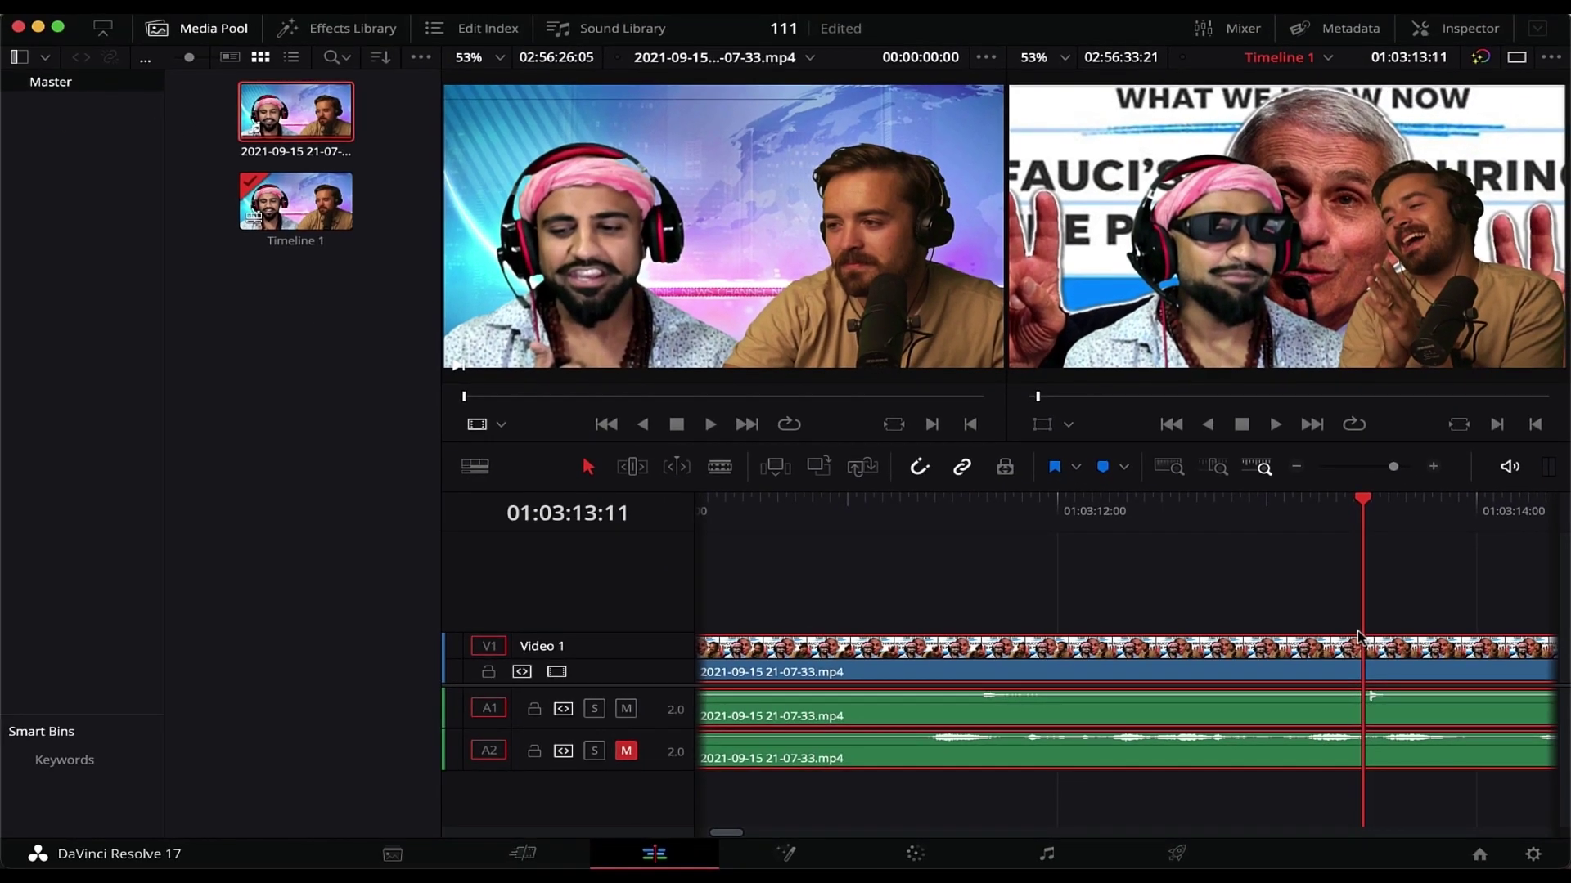
{"action": "key", "text": "Left"}
{"action": "key", "text": "Left"}
{"action": "key", "text": "Left"}
{"action": "key", "text": "Left"}
{"action": "key", "text": "Left"}
{"action": "key", "text": "Left"}
{"action": "key", "text": "Left"}
{"action": "key", "text": "Left"}
{"action": "key", "text": "Right"}
{"action": "key", "text": "Right"}
{"action": "key", "text": "Right"}
{"action": "key", "text": "Right"}
{"action": "key", "text": "Right"}
{"action": "key", "text": "Right"}
{"action": "key", "text": "Right"}
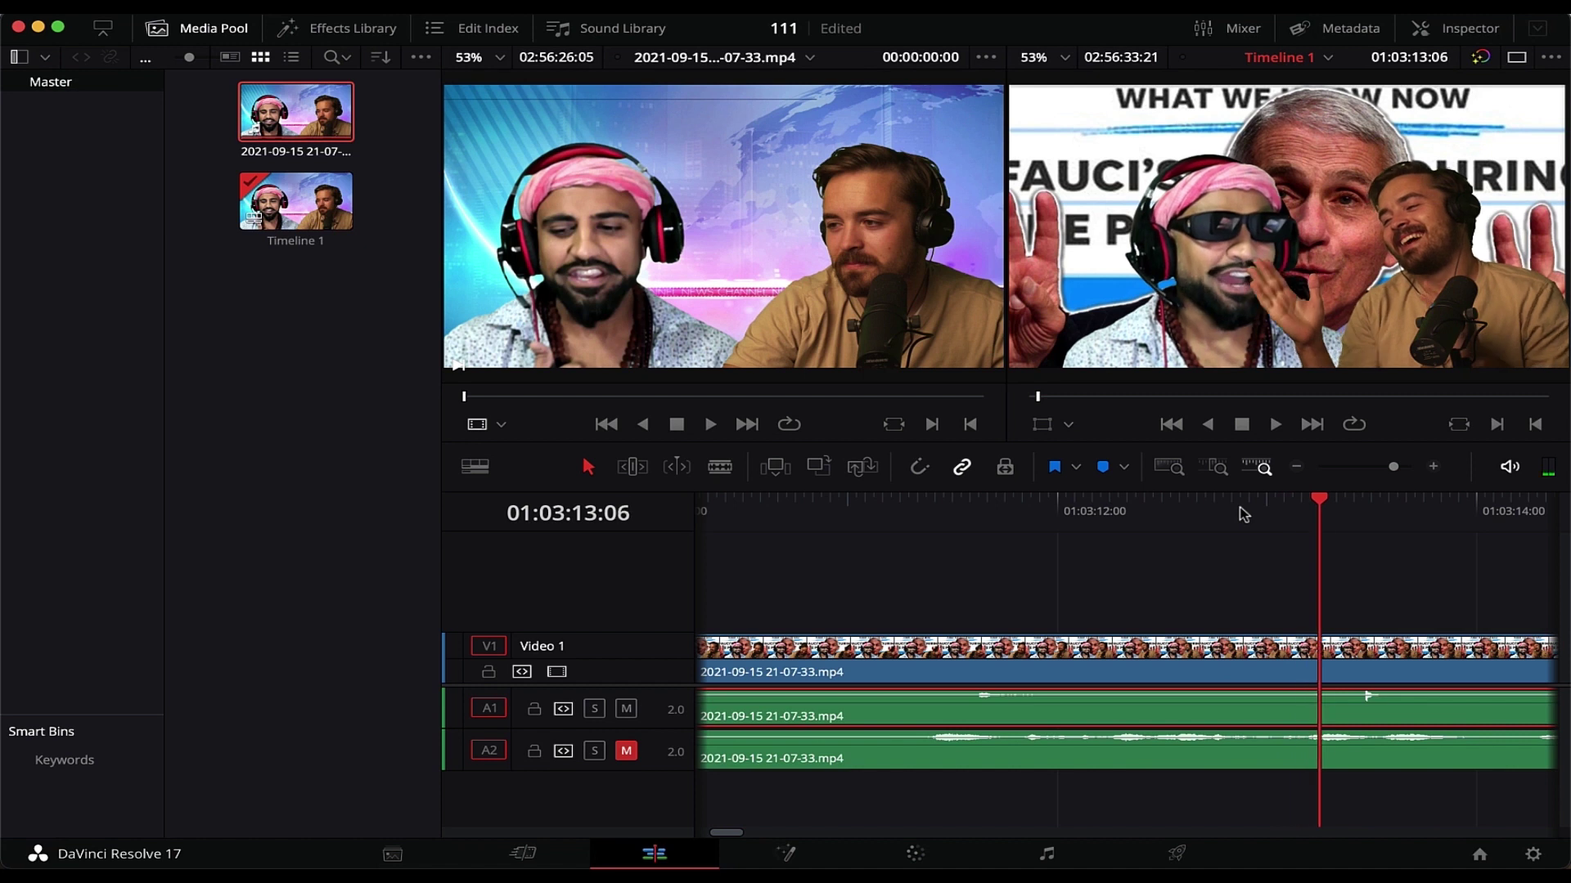
Toggle between frames 01:03:13:10 and 01:03:13:11 to compare the clap.
{"action": "key", "text": "Right"}
{"action": "key", "text": "Left"}
{"action": "key", "text": "Right"}
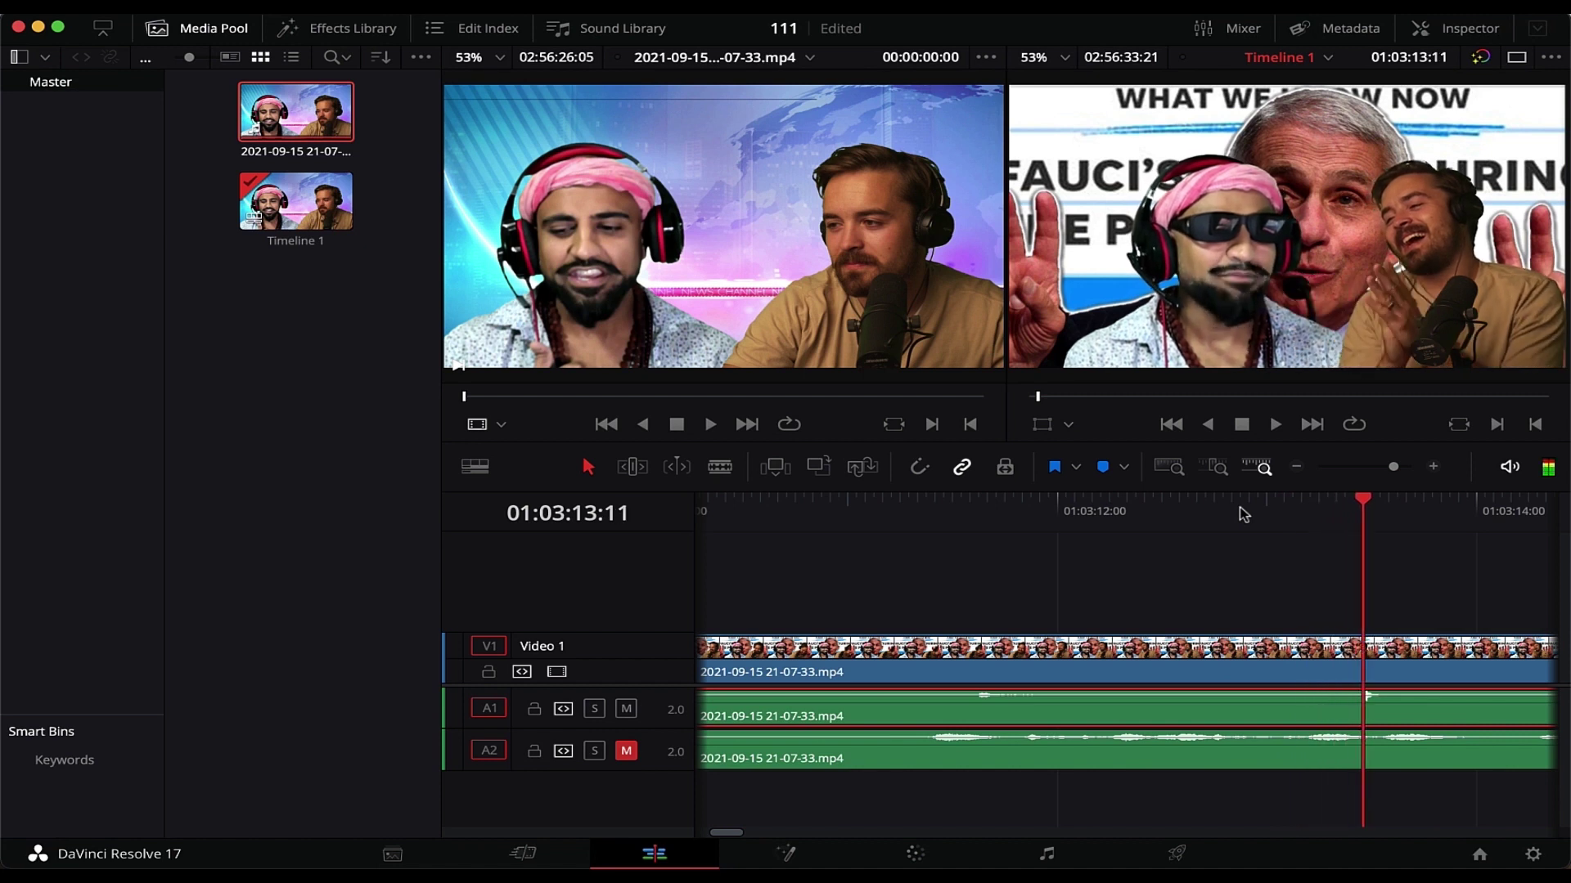
{"action": "key", "text": "Left"}
{"action": "key", "text": "Right"}
{"action": "key", "text": "Left"}
{"action": "key", "text": "Right"}
{"action": "key", "text": "Left"}
{"action": "key", "text": "Right"}
{"action": "key", "text": "Left"}
{"action": "key", "text": "Right"}
{"action": "key", "text": "Left"}
{"action": "key", "text": "Right"}
{"action": "key", "text": "Left"}
{"action": "key", "text": "Right"}
{"action": "key", "text": "Left"}
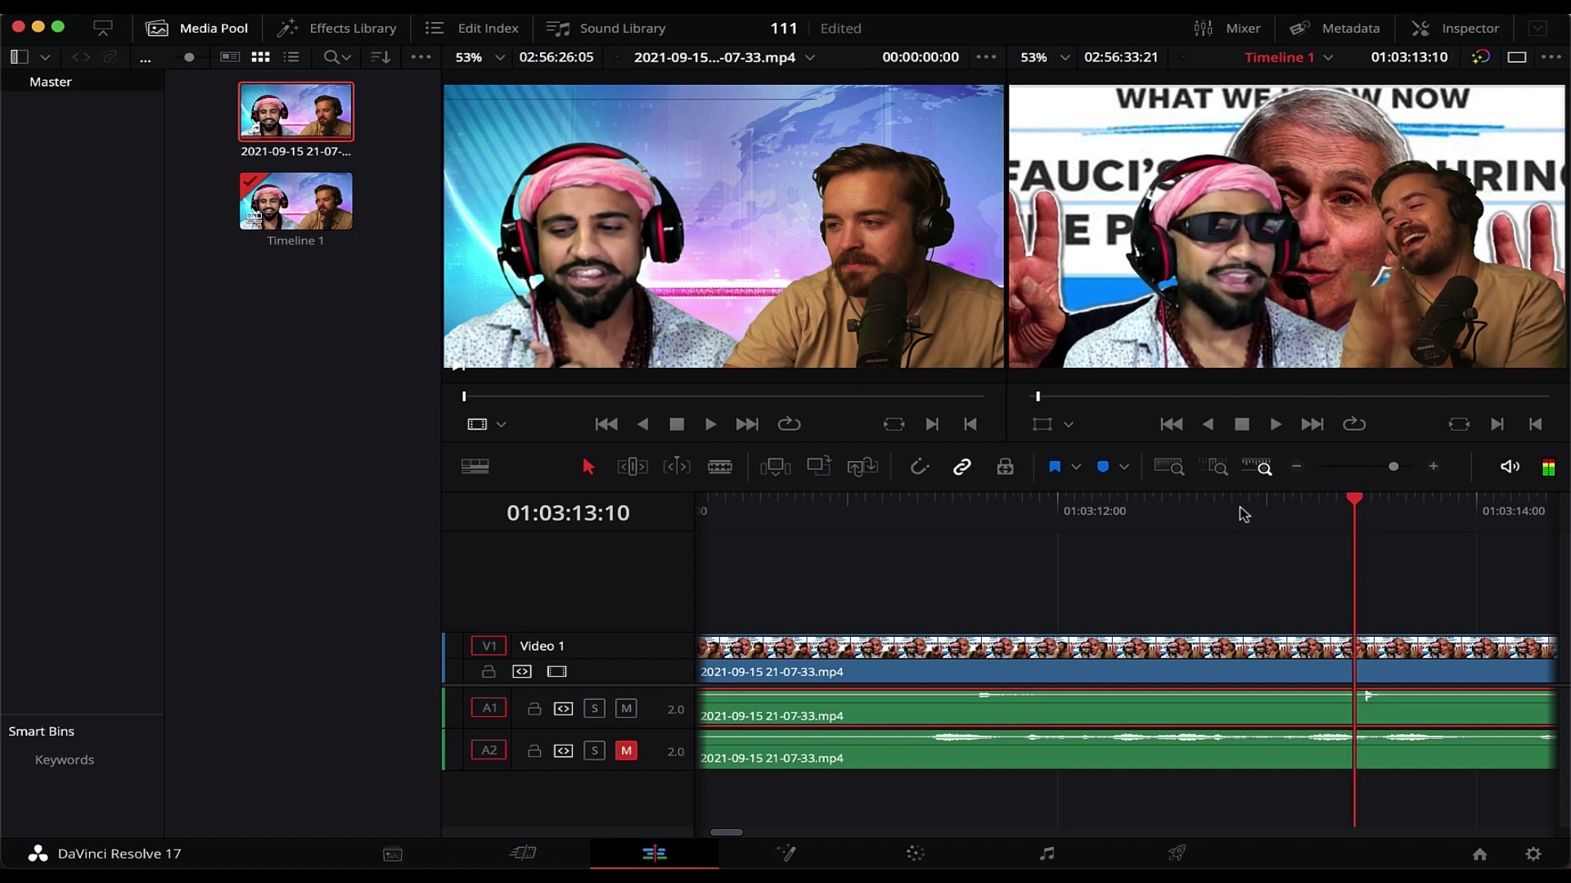
{"action": "key", "text": "Right"}
{"action": "key", "text": "Left"}
{"action": "key", "text": "Right"}
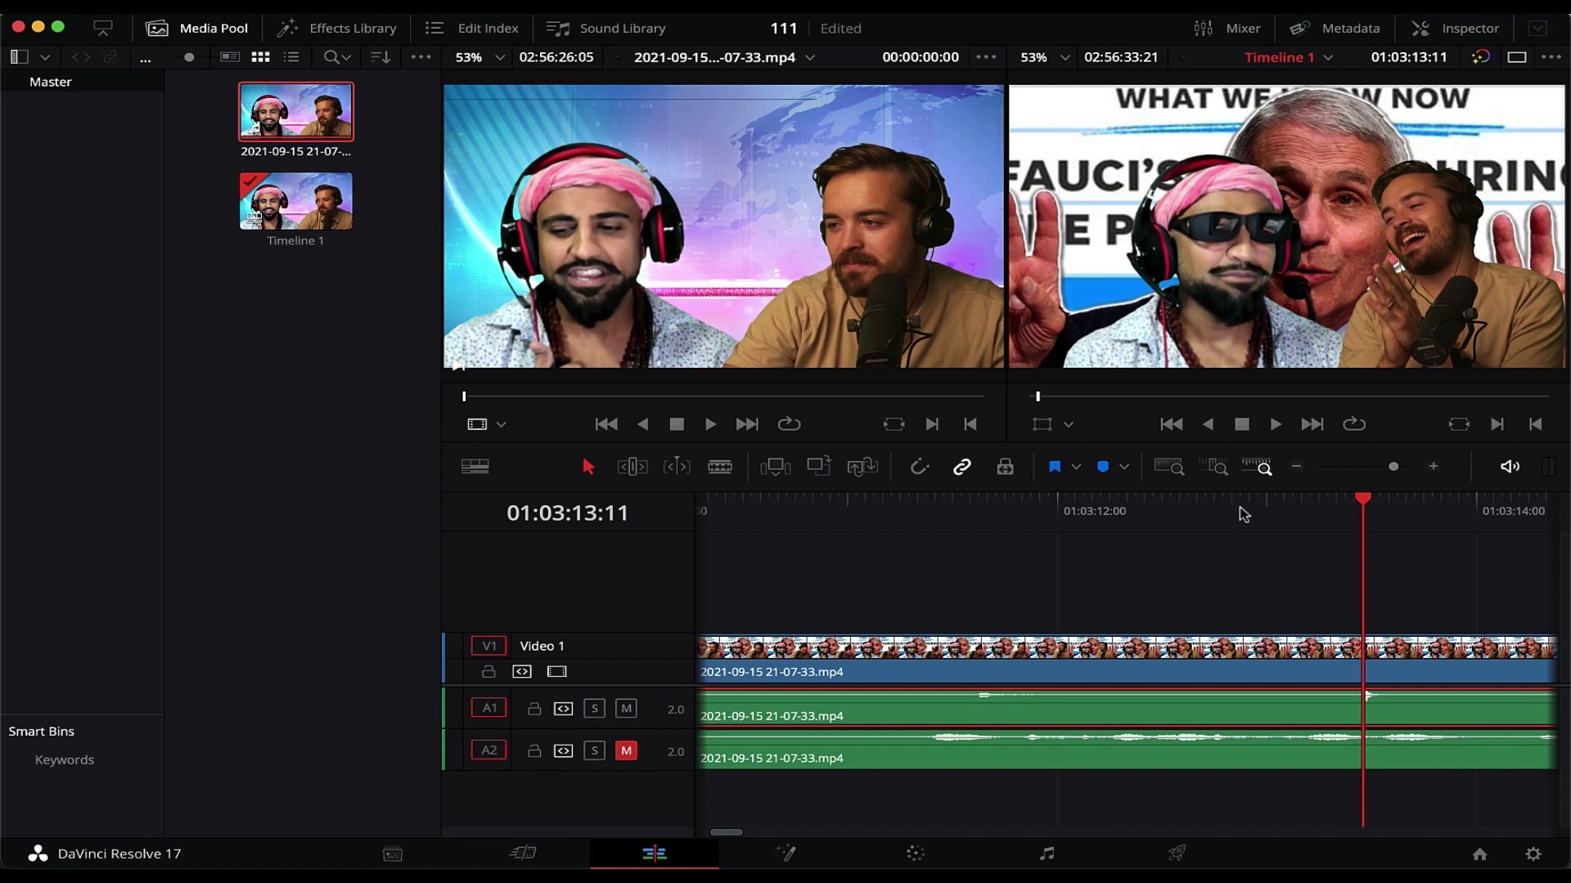
Settle on 01:03:13:11 and select the A1 audio clip.
{"action": "key", "text": "Left"}
{"action": "key", "text": "Right"}
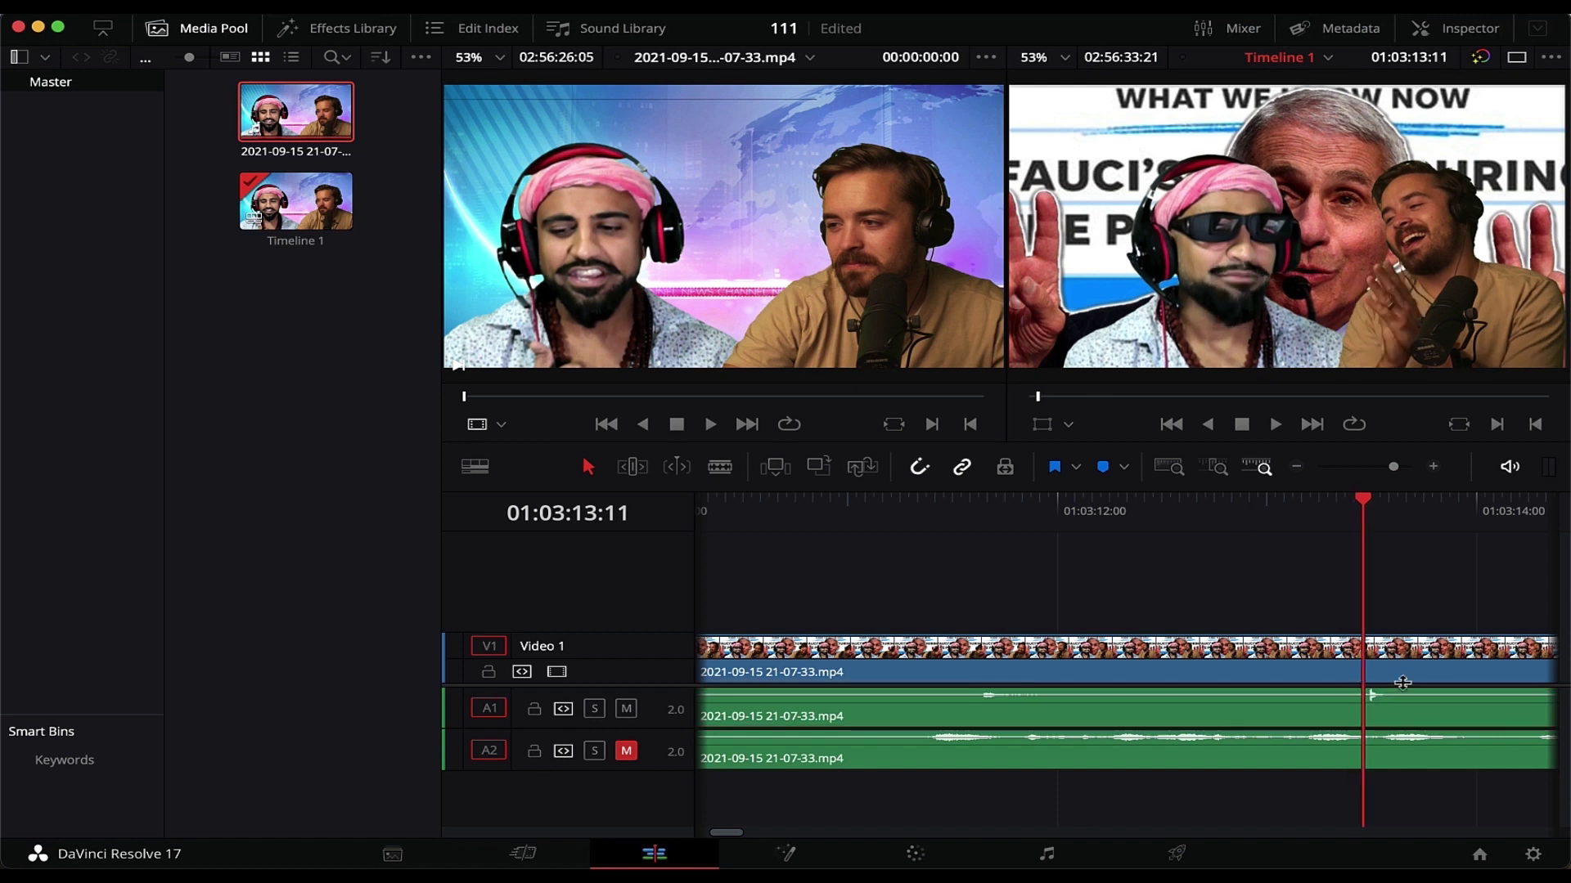
{"action": "key", "text": "shift+v"}
{"action": "mouse_move", "coordinate": [1399, 716]}
{"action": "left_mouse_down"}
{"action": "mouse_move", "coordinate": [1367, 722]}
{"action": "mouse_move", "coordinate": [1382, 718]}
{"action": "left_mouse_up"}
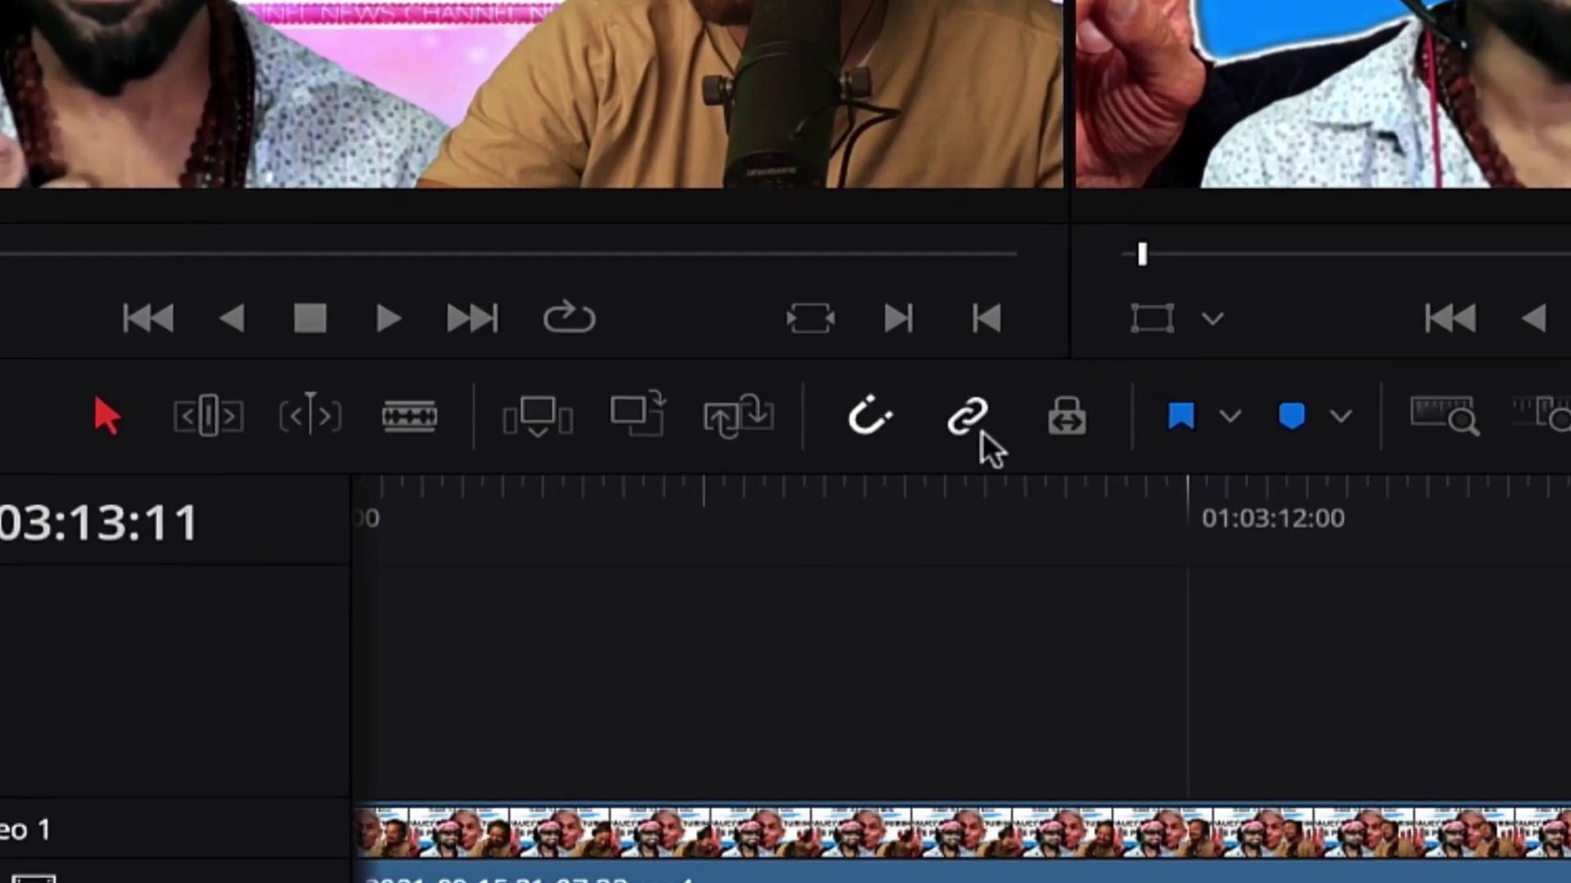
{"action": "left_click", "coordinate": [880, 427]}
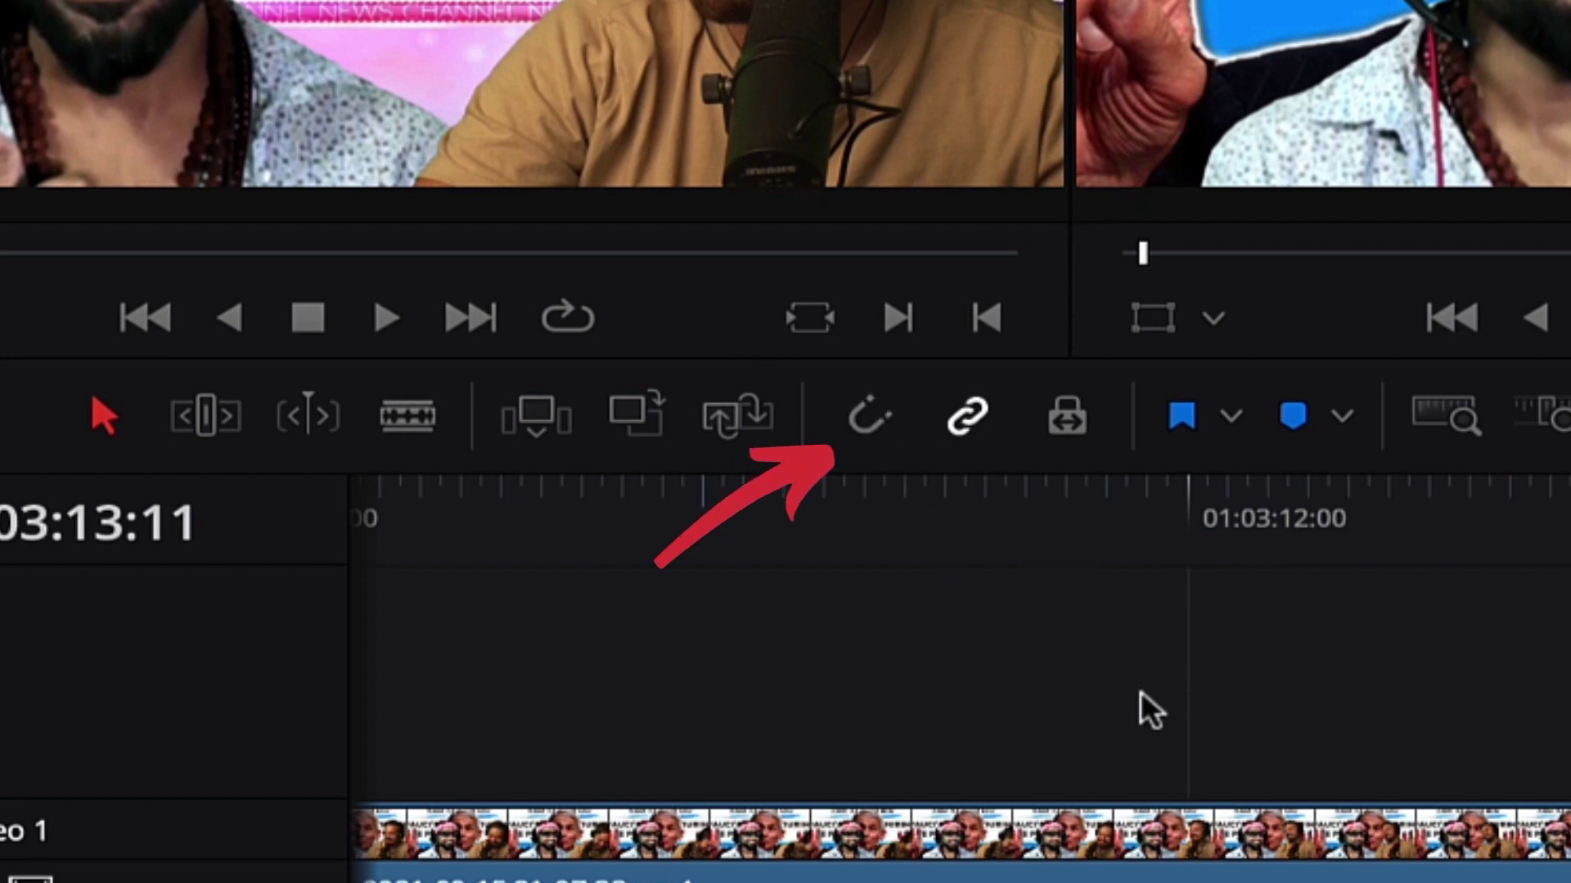
{"action": "left_click", "coordinate": [872, 417]}
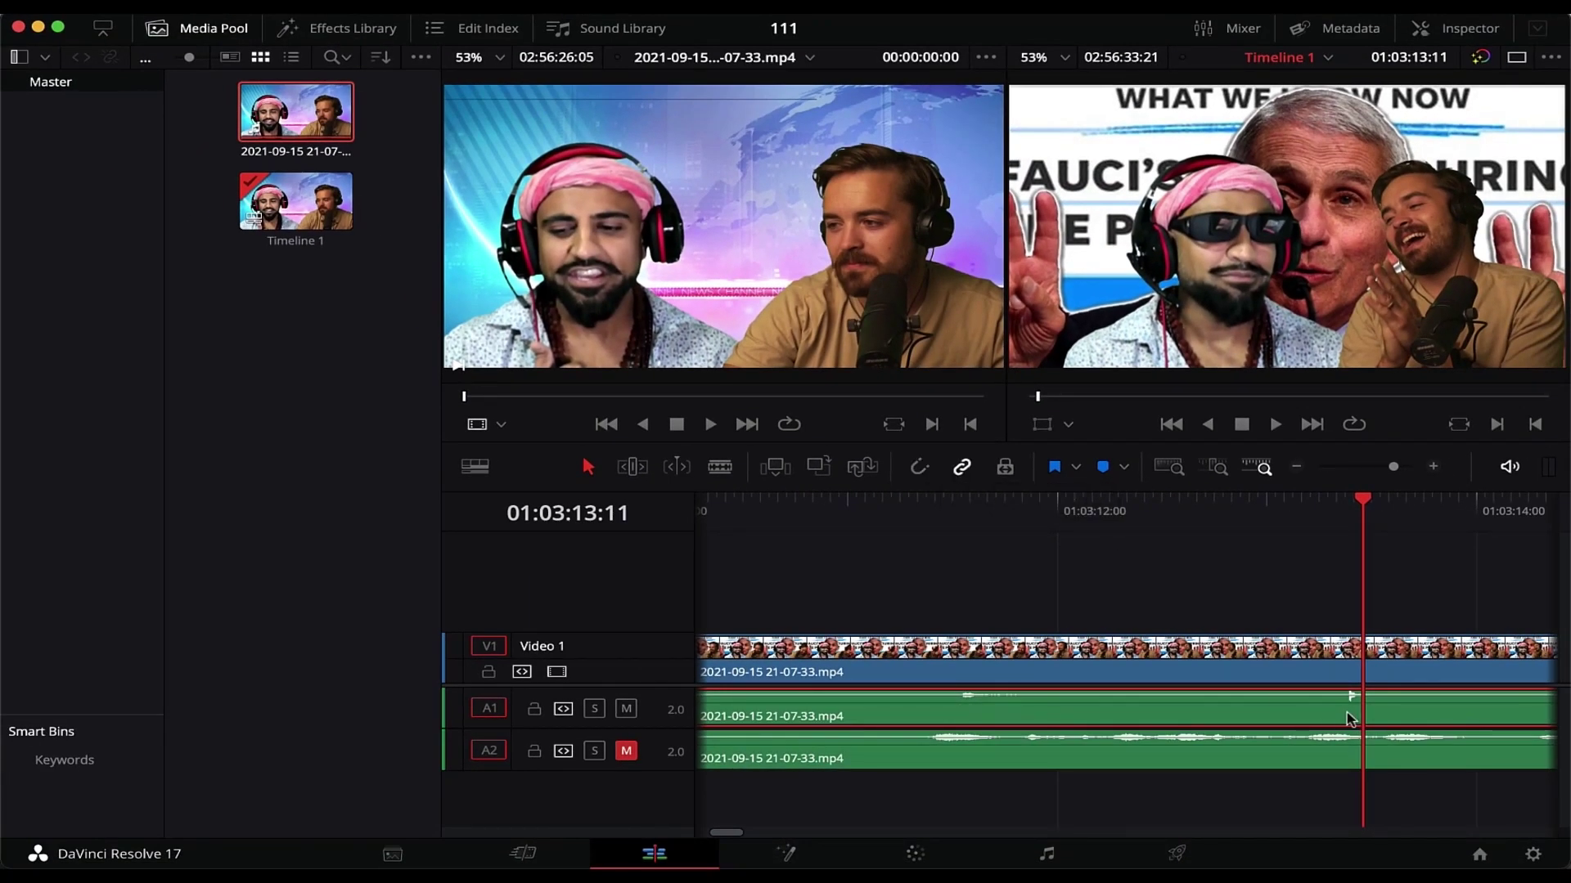
{"action": "left_click_drag", "start_coordinate": [1349, 719], "coordinate": [1361, 720]}
Play the clap and step across its frames to check the nudged audio.
{"action": "key", "text": "space"}
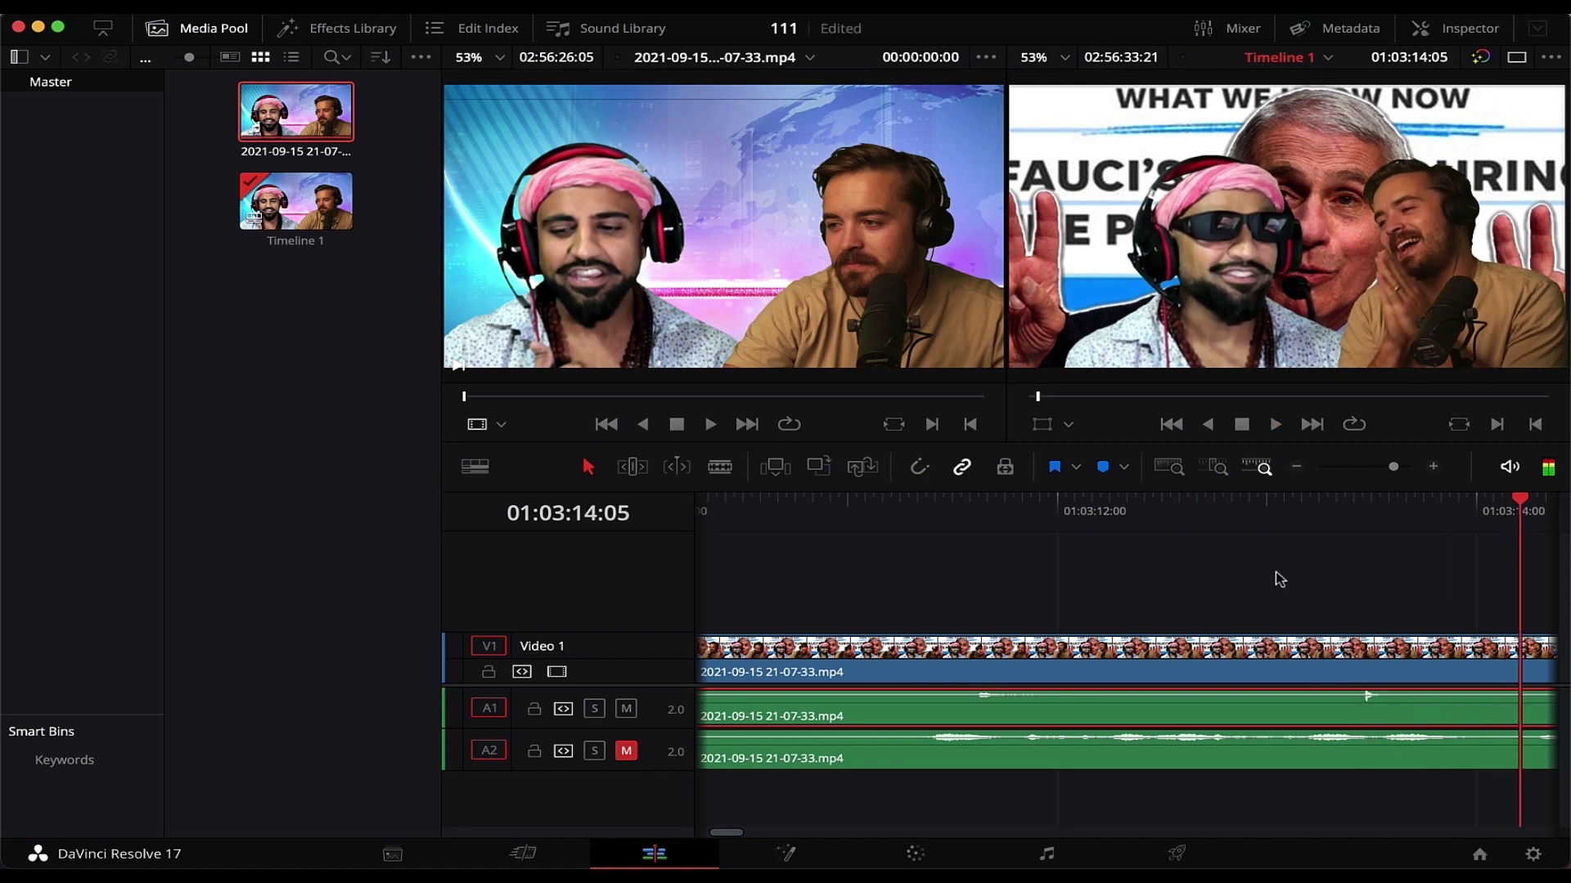
{"action": "left_click", "coordinate": [1242, 509]}
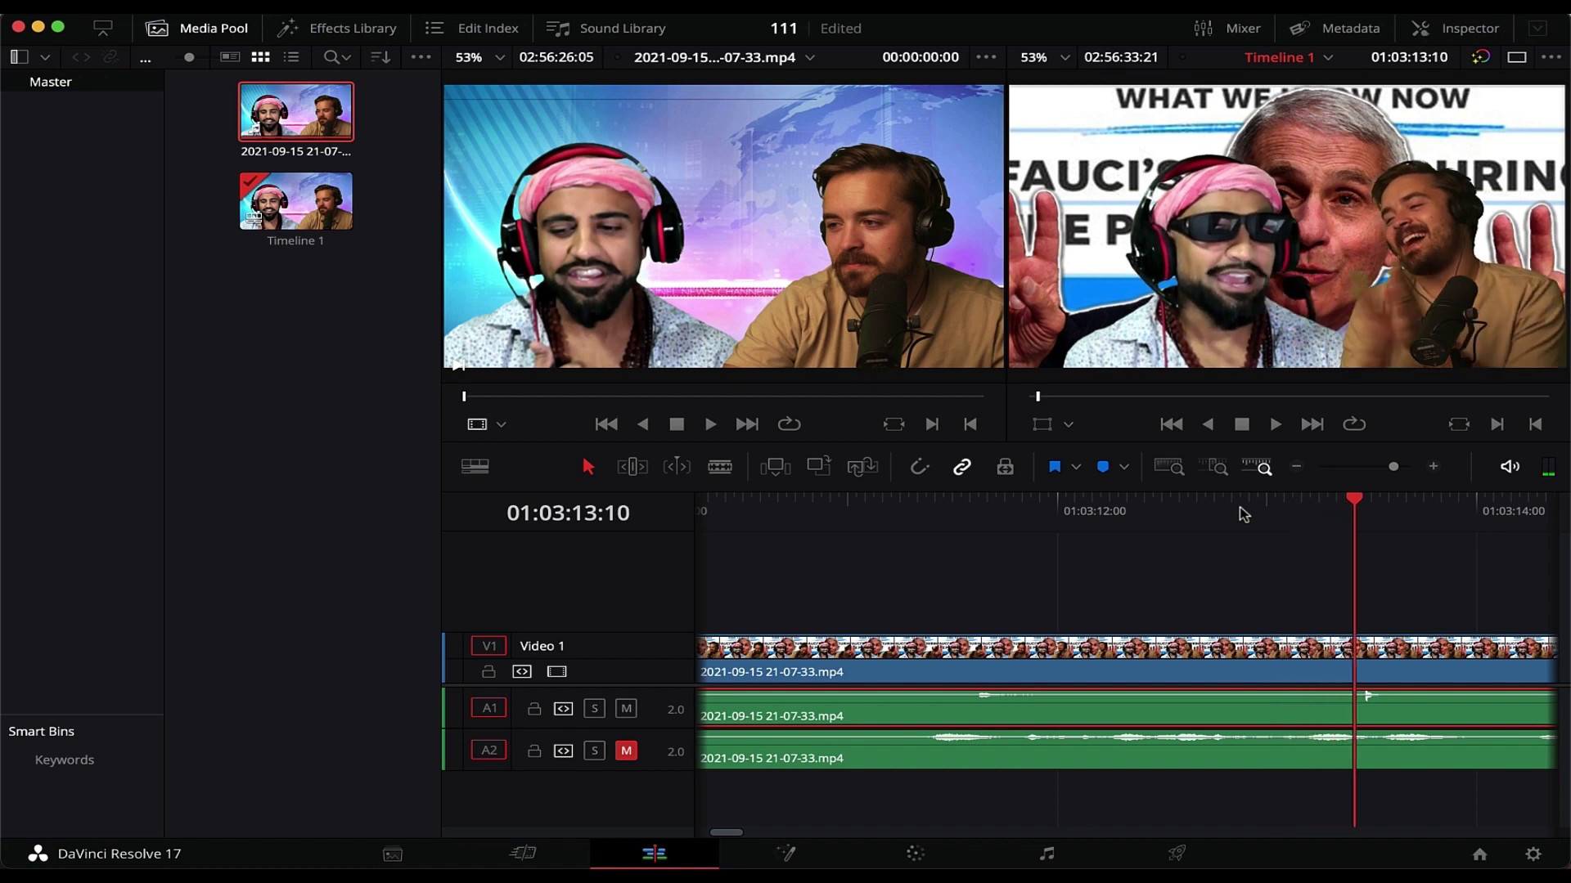
{"action": "key", "text": "Left"}
{"action": "key", "text": "Right"}
{"action": "key", "text": "Left"}
{"action": "key", "text": "Right"}
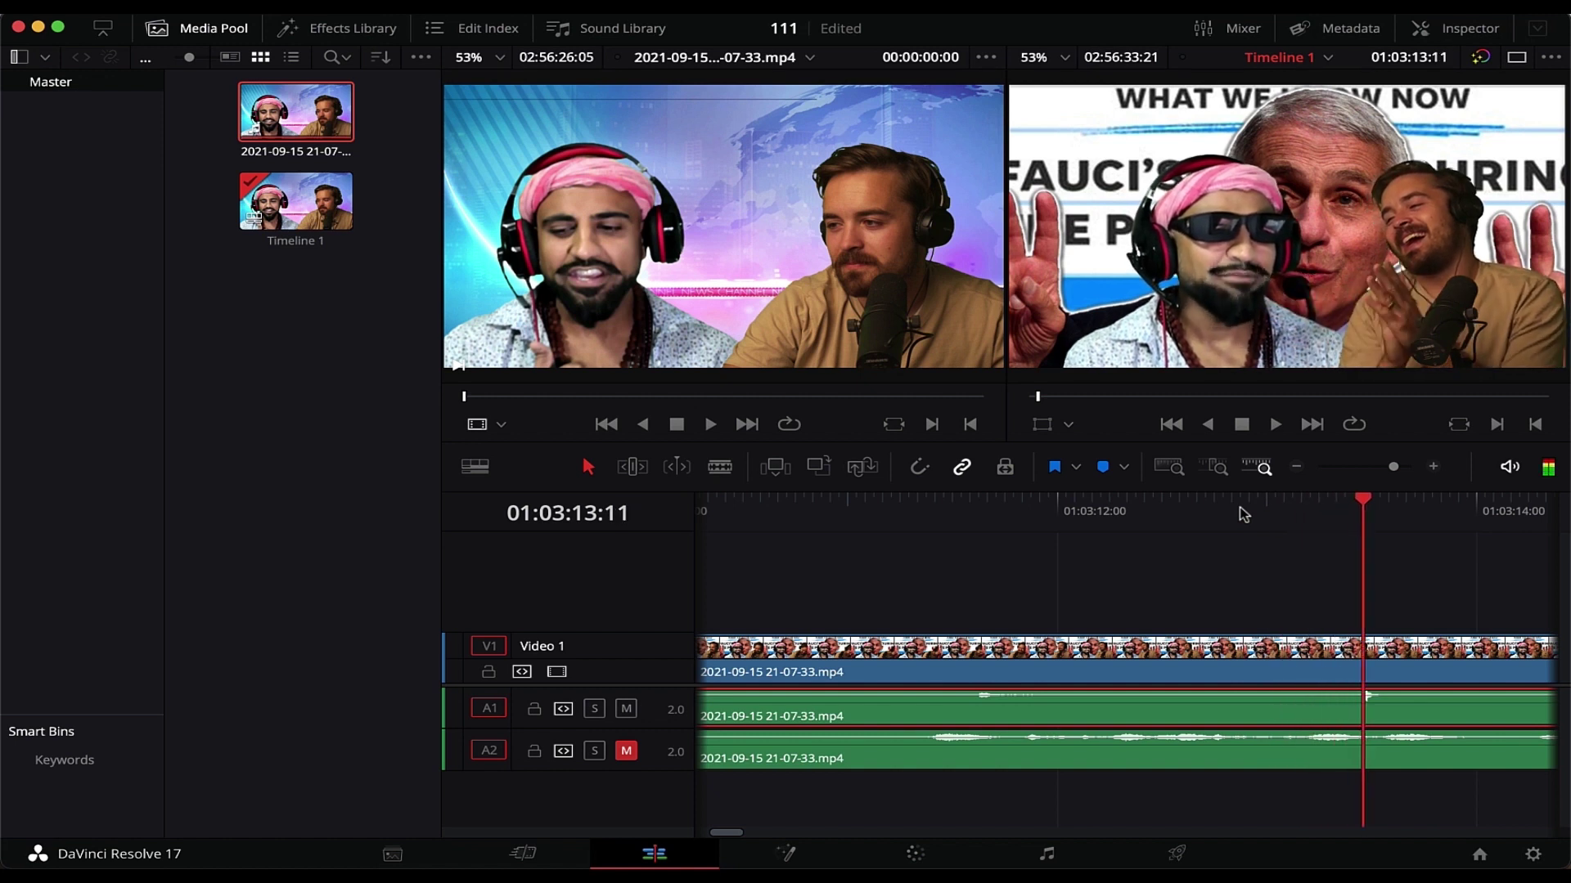
{"action": "scroll", "coordinate": [1243, 514], "scroll_direction": "down", "scroll_amount": 2}
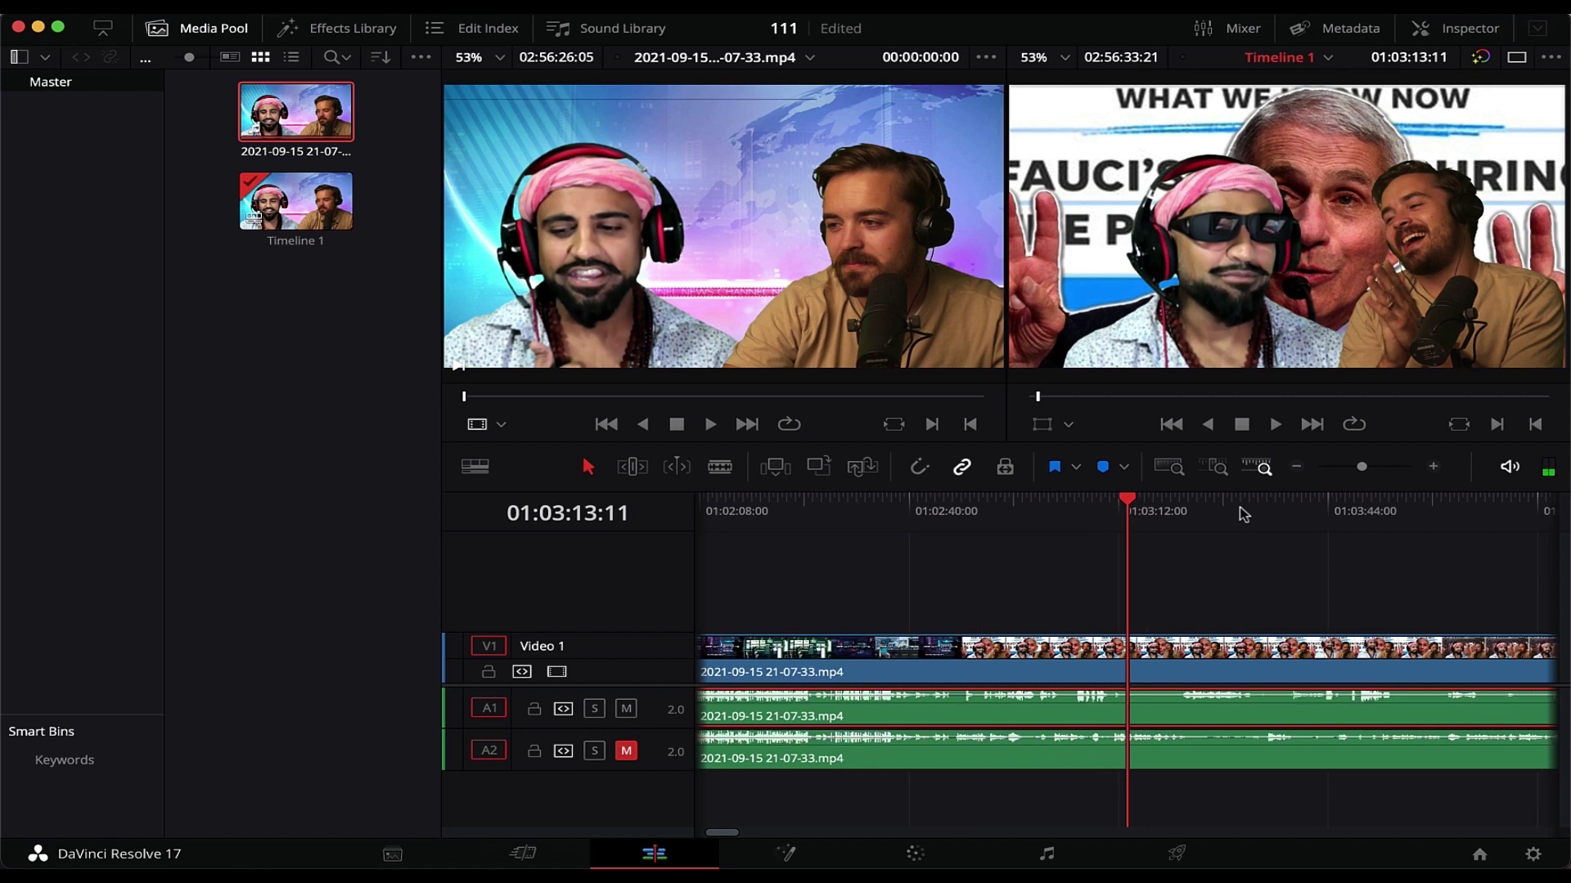
{"action": "scroll", "coordinate": [1243, 514], "scroll_direction": "down", "scroll_amount": 2}
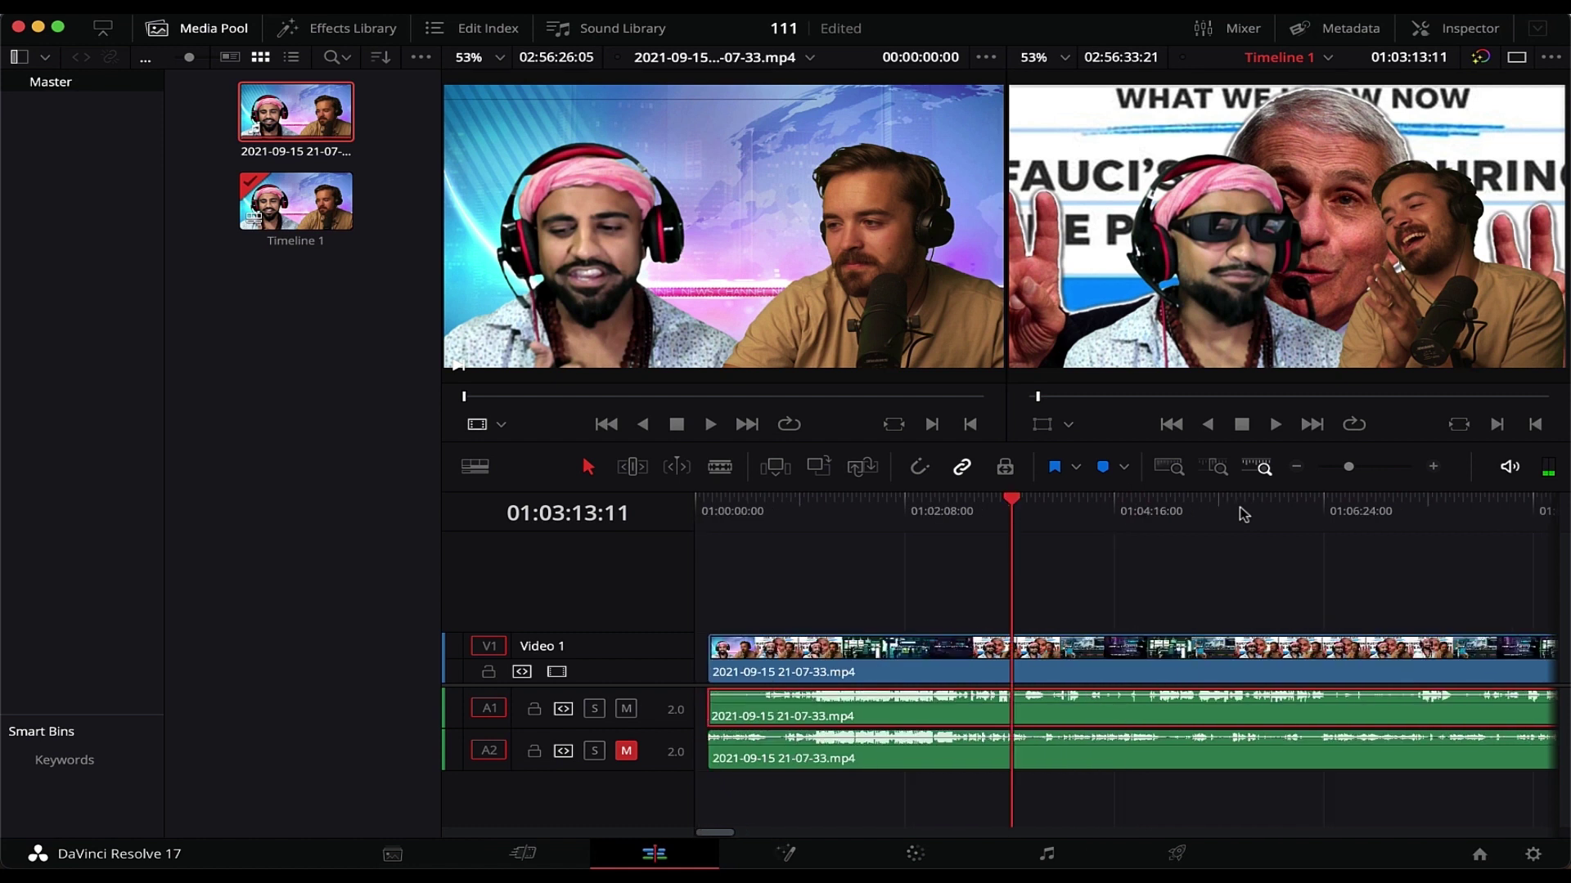
Unmute A2 and replay from about 01:02:58 through the clap.
{"action": "left_click", "coordinate": [630, 754]}
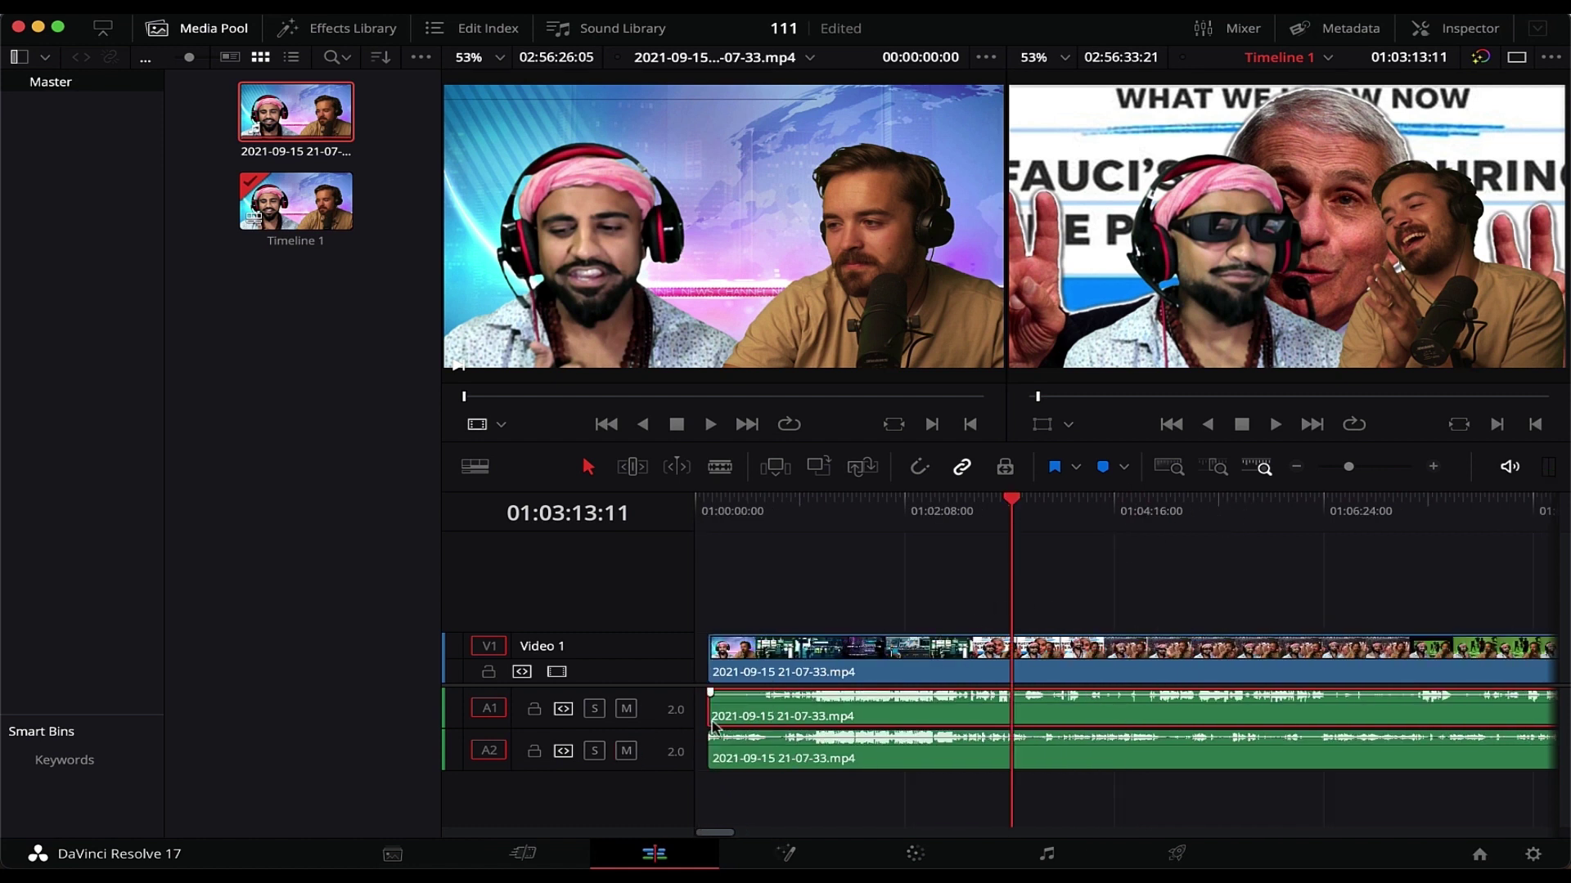
{"action": "left_click", "coordinate": [986, 509]}
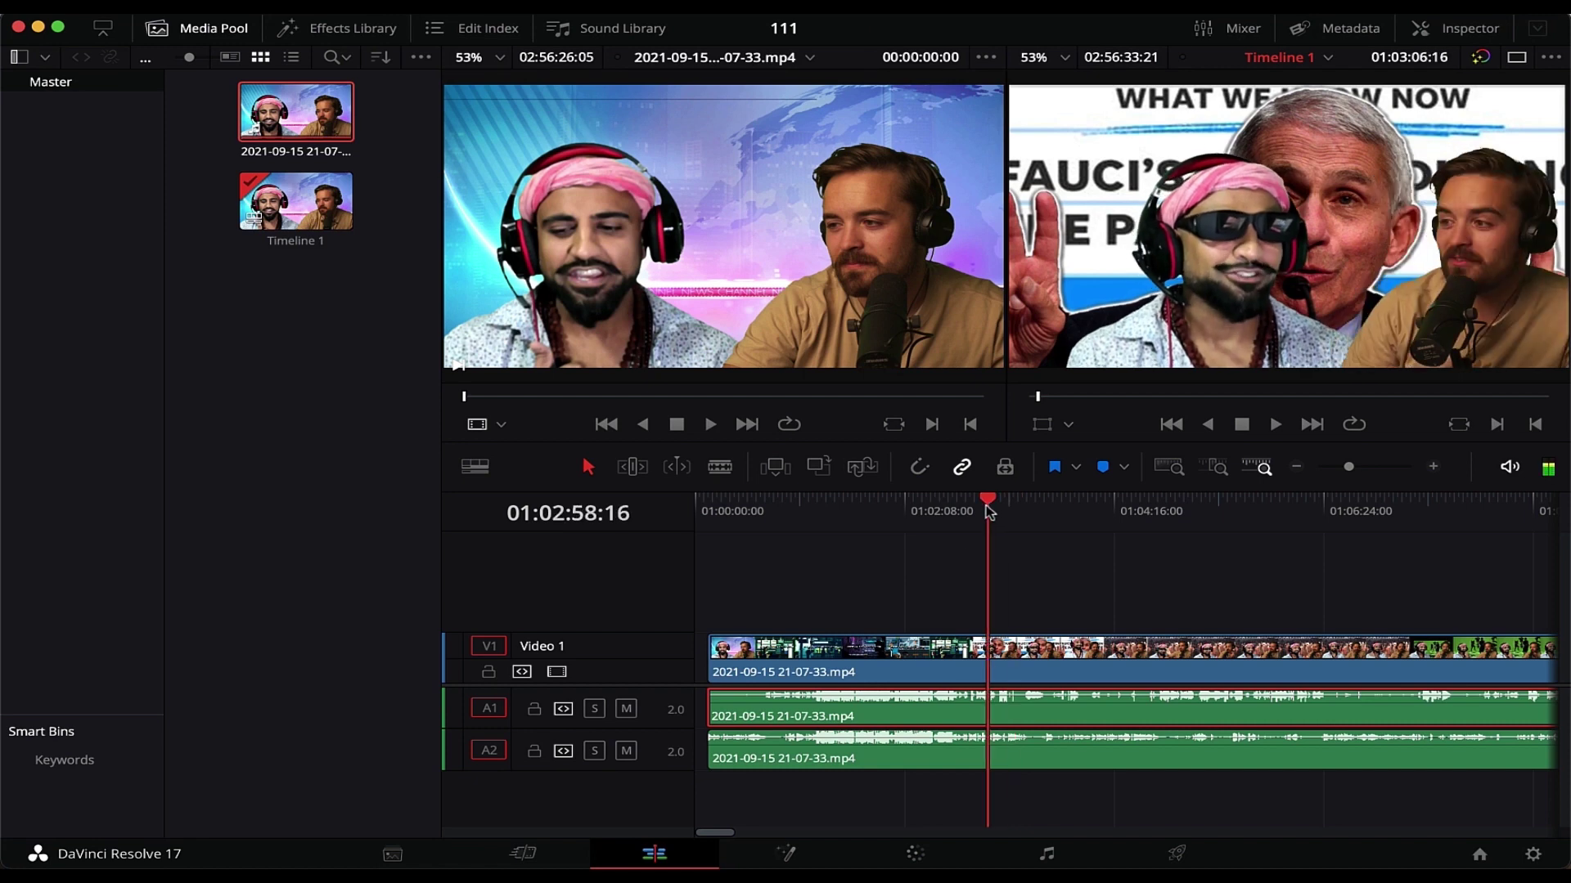
{"action": "key", "text": "space"}
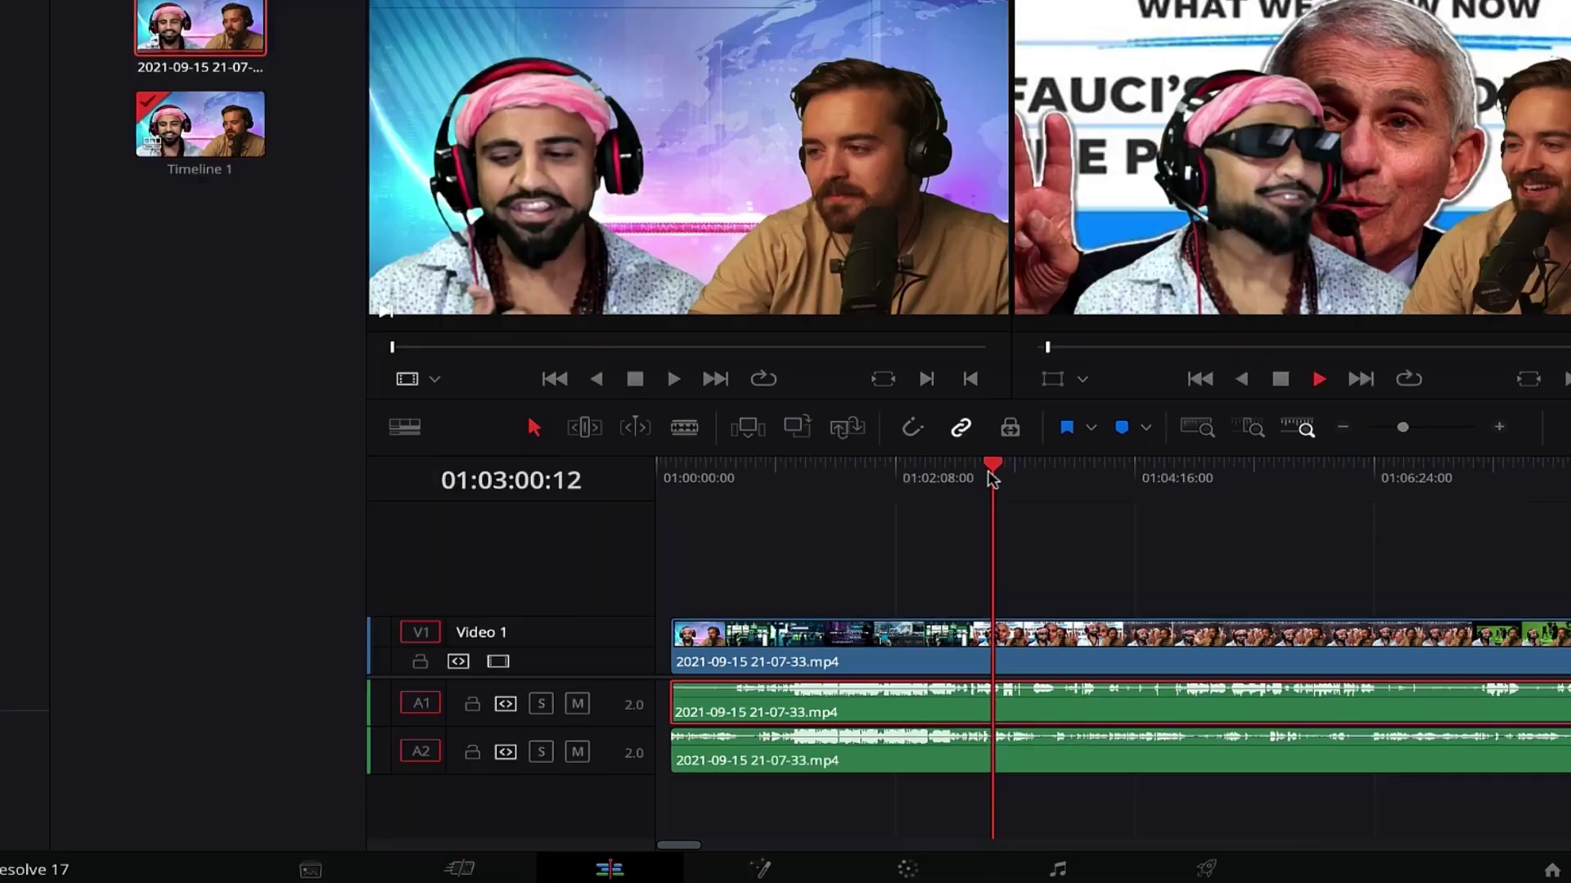
{"action": "key", "text": "space"}
{"action": "key", "text": "space"}
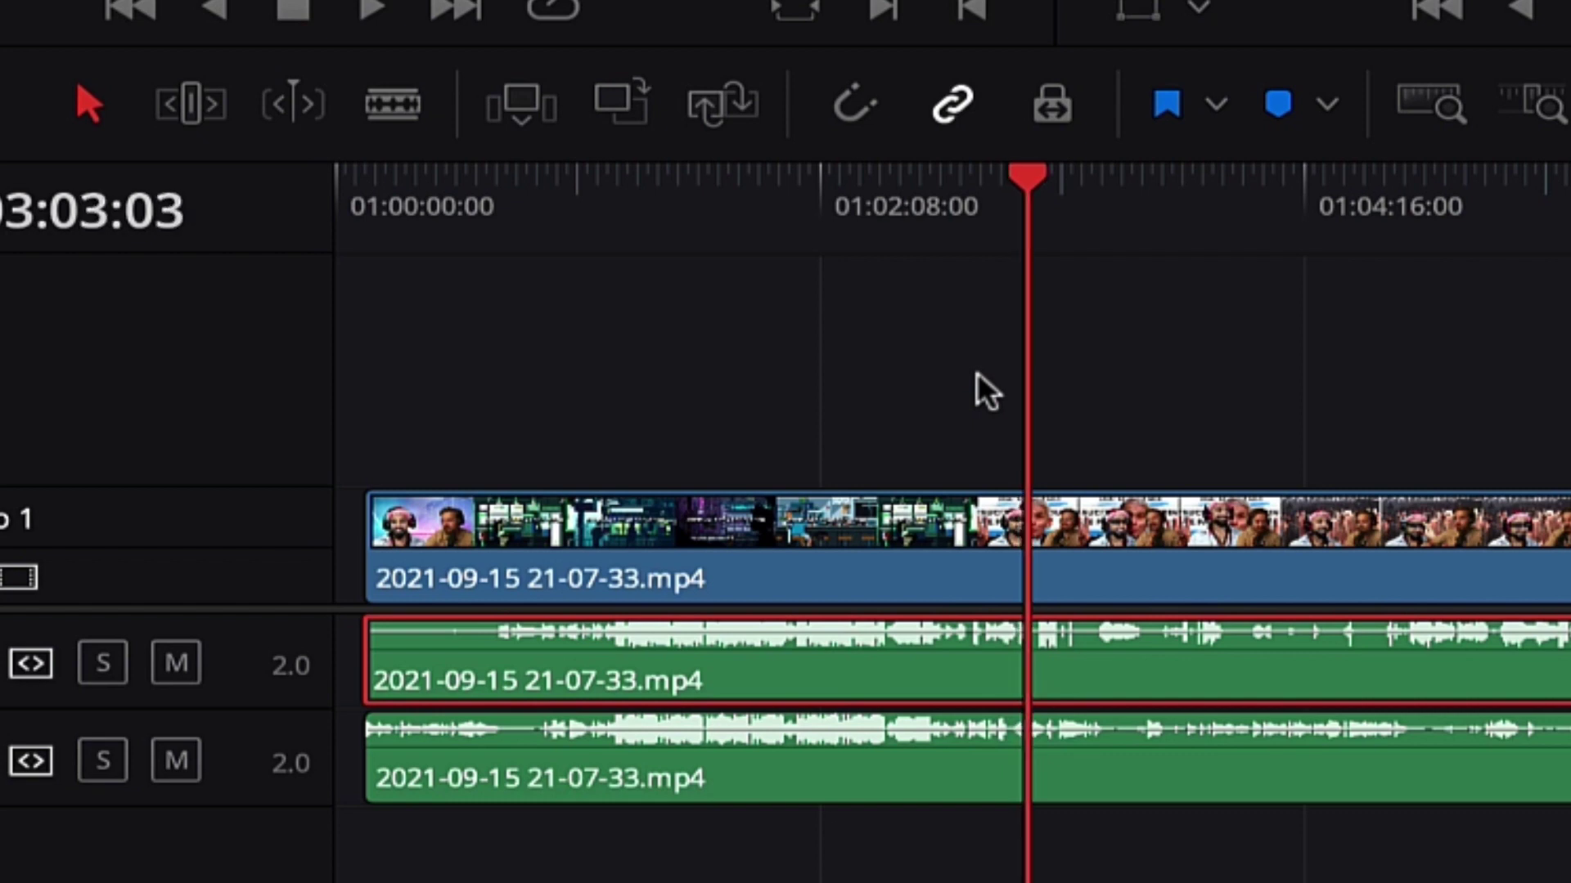
Split all three clips at 01:00:44:00 and delete the opening section.
{"action": "left_click_drag", "start_coordinate": [716, 335], "coordinate": [793, 744]}
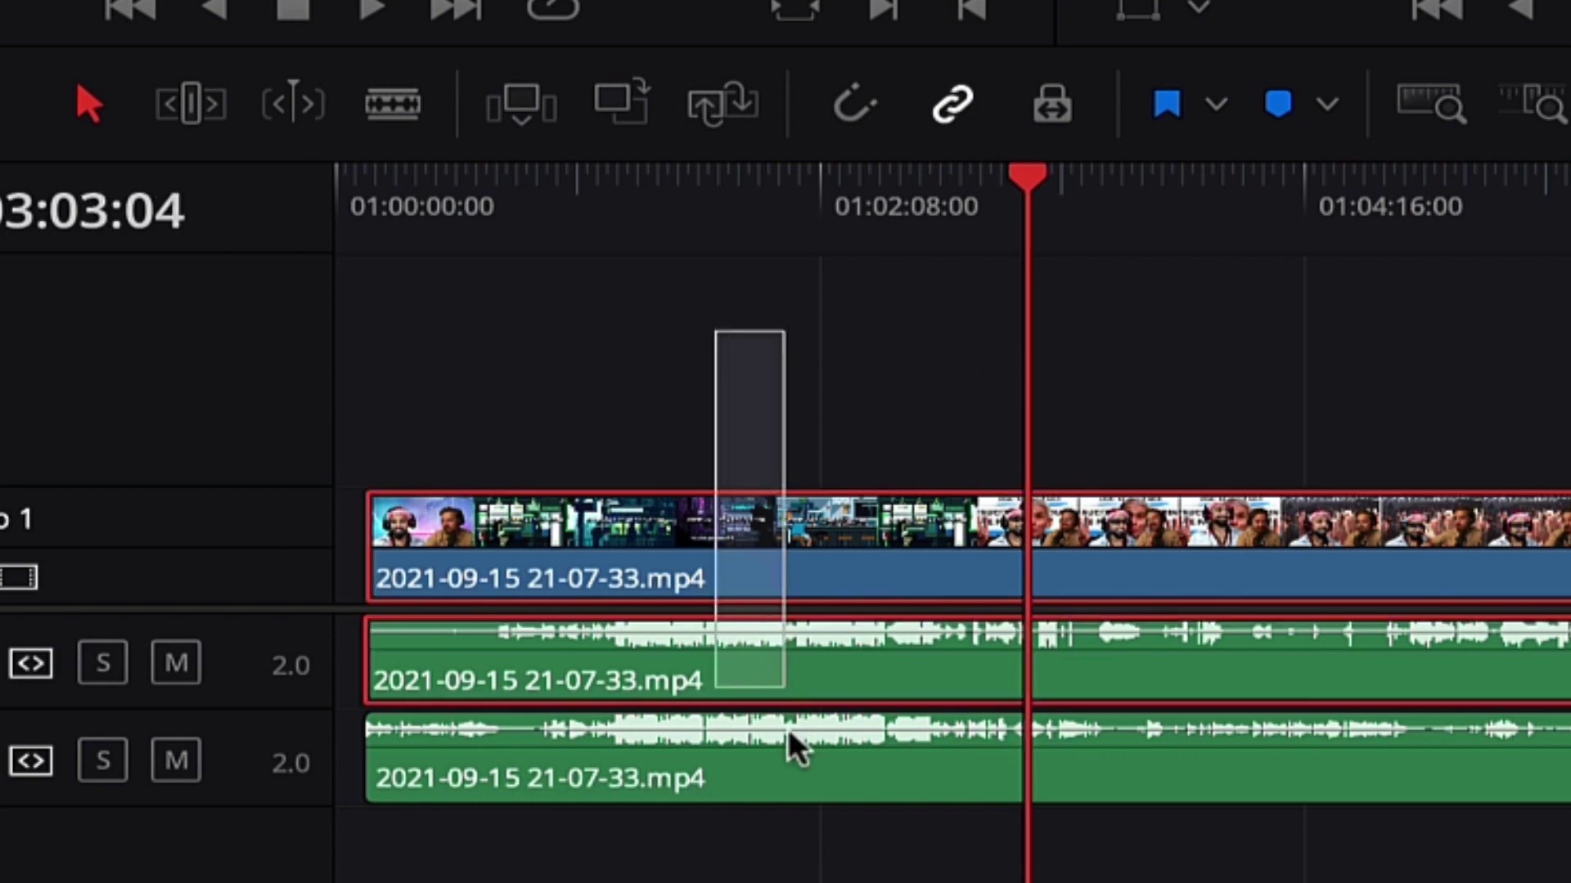
{"action": "left_click_drag", "start_coordinate": [617, 361], "coordinate": [514, 838]}
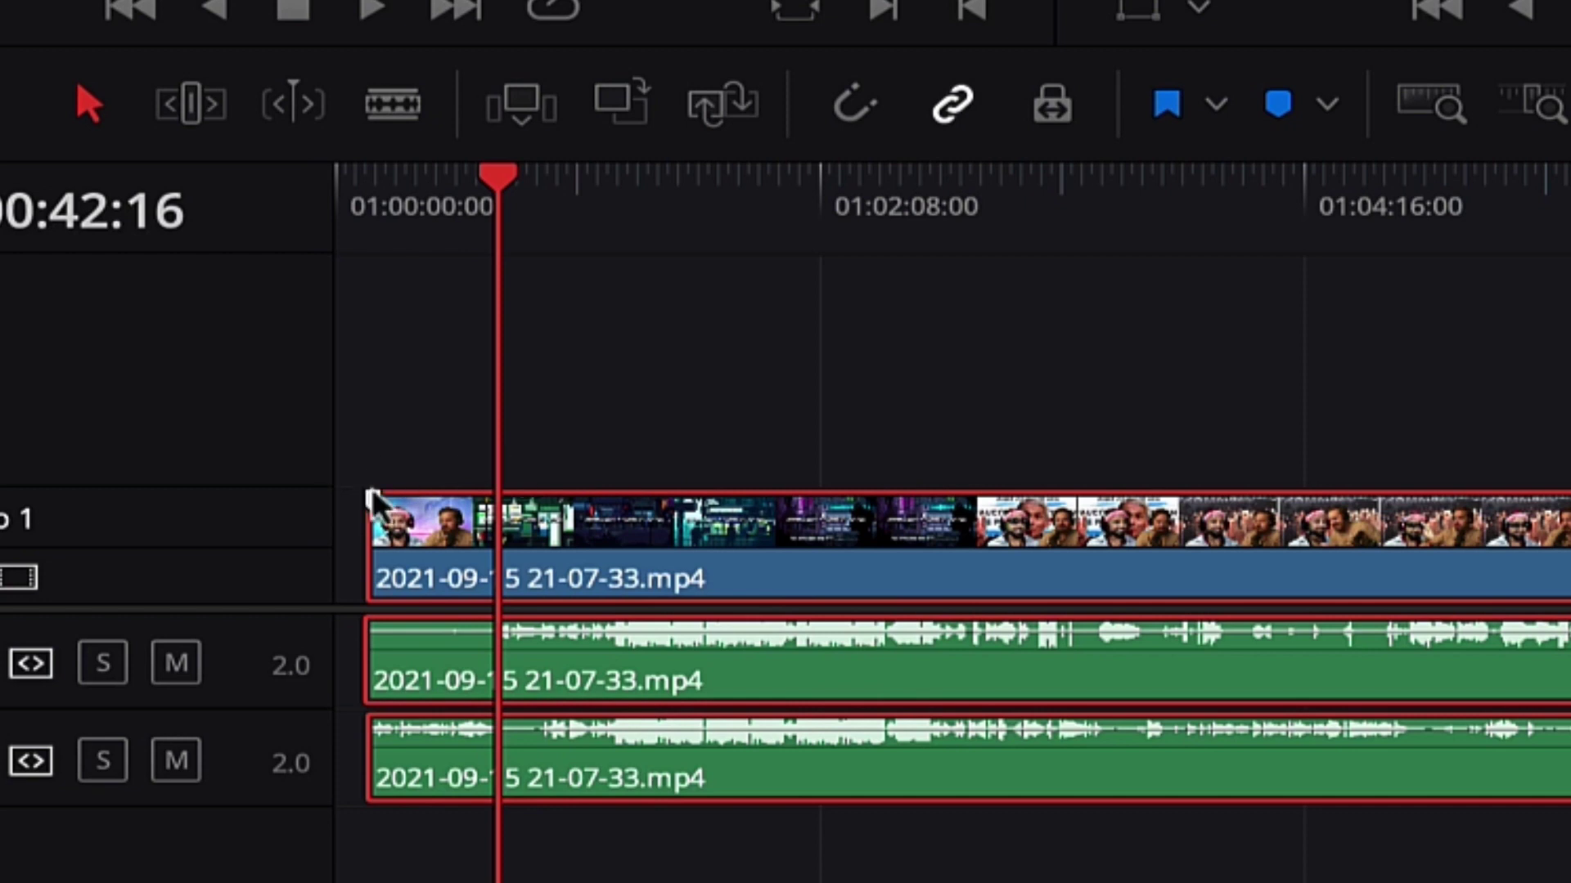
{"action": "mouse_move", "coordinate": [417, 507]}
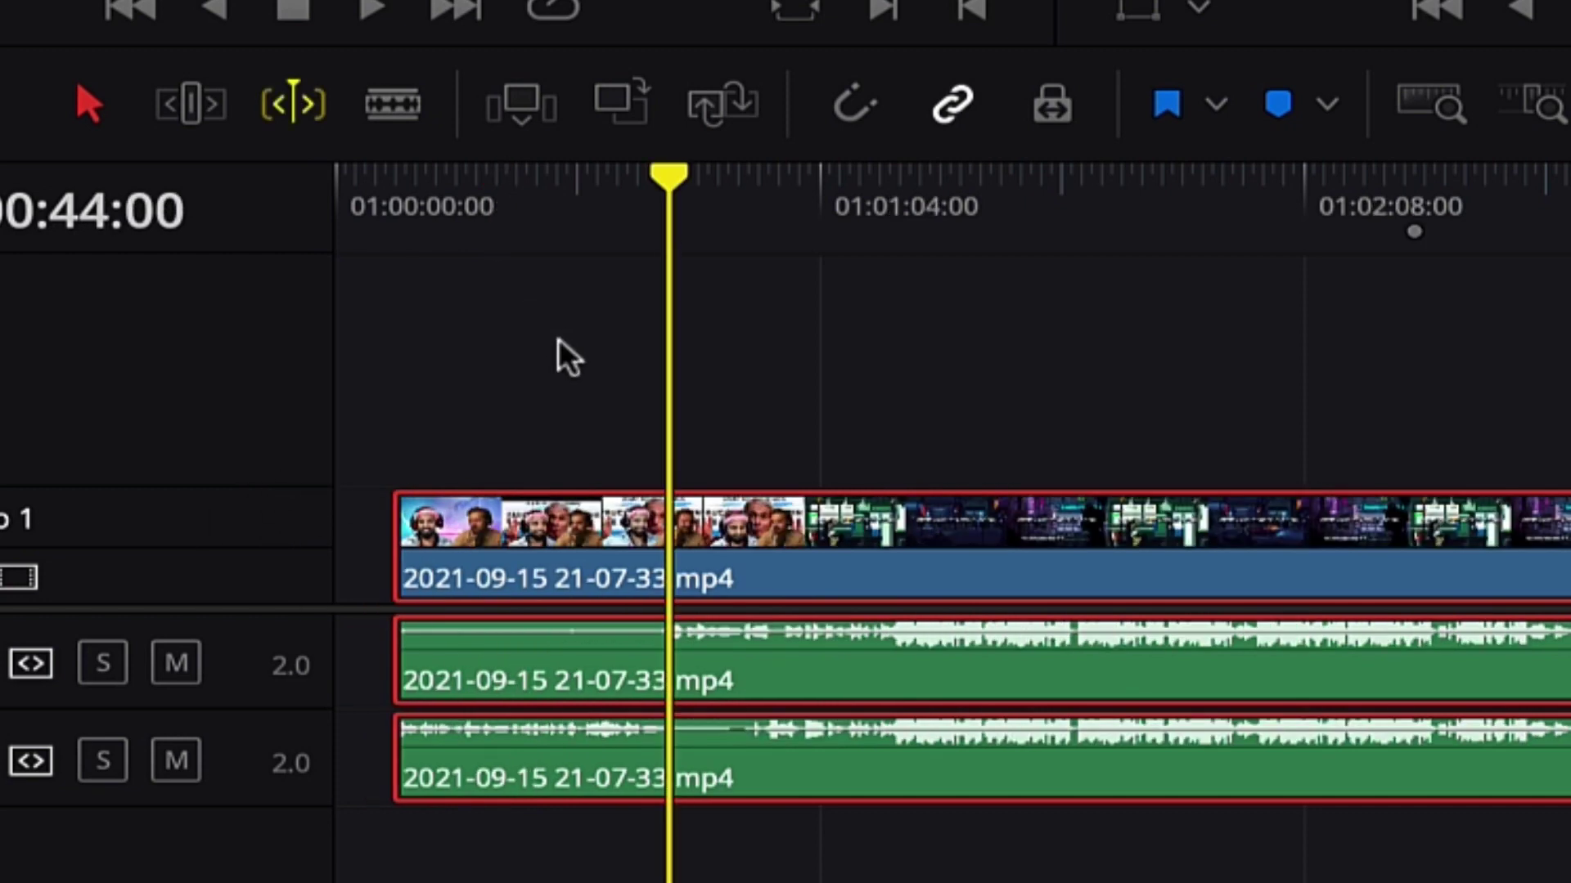
{"action": "key", "text": "ctrl+b"}
{"action": "left_click_drag", "start_coordinate": [568, 352], "coordinate": [561, 817]}
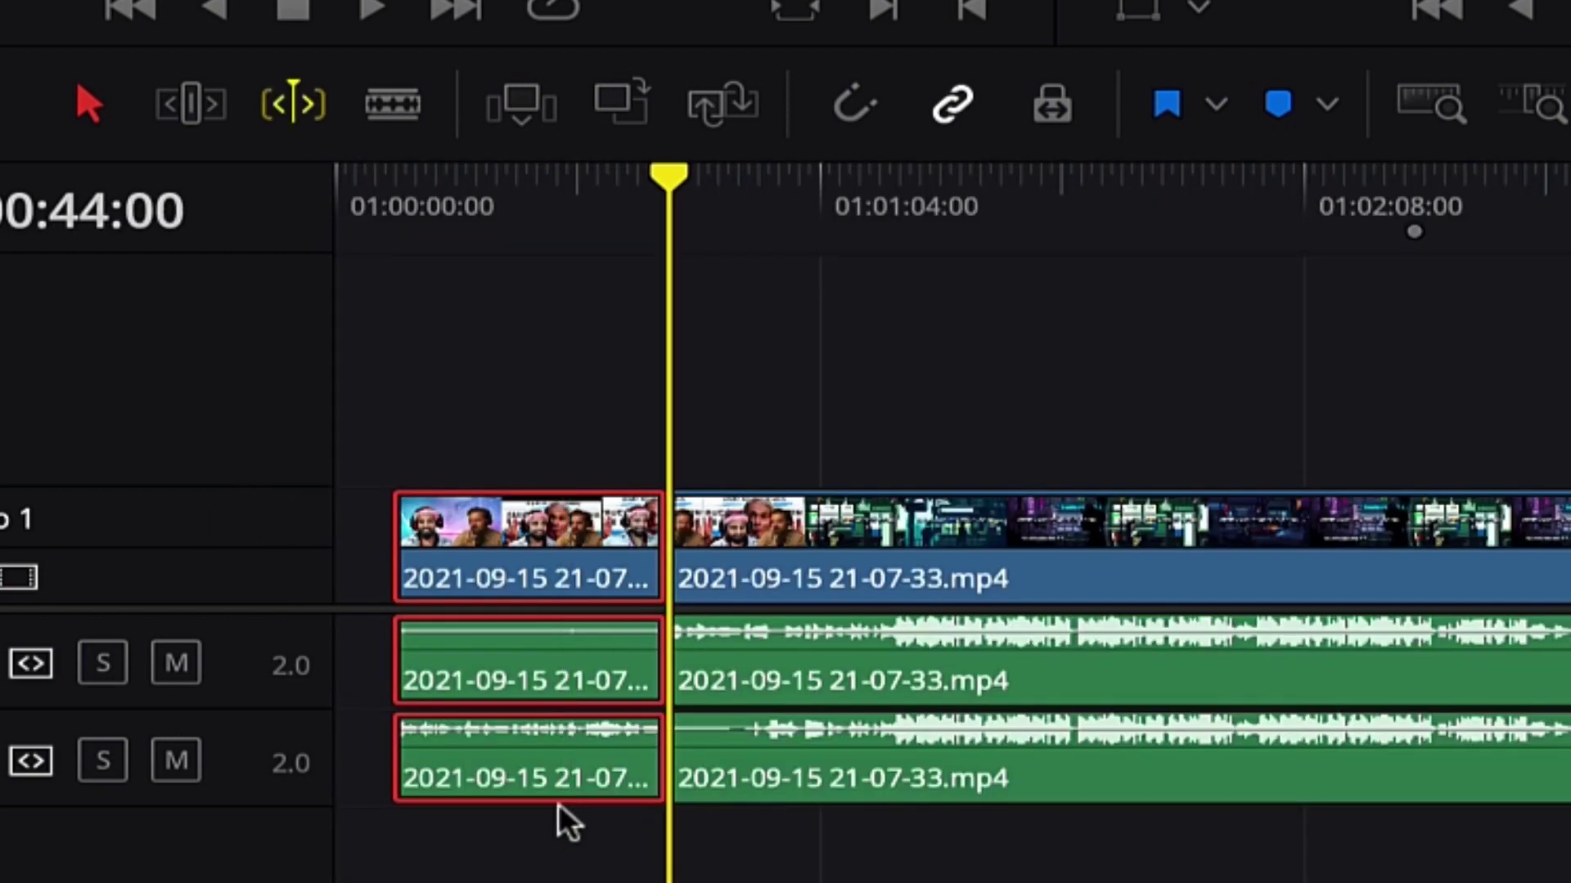
{"action": "key", "text": "BackSpace"}
Move the three remaining clips to the timeline start and zoom out.
{"action": "left_click_drag", "start_coordinate": [667, 421], "coordinate": [929, 634]}
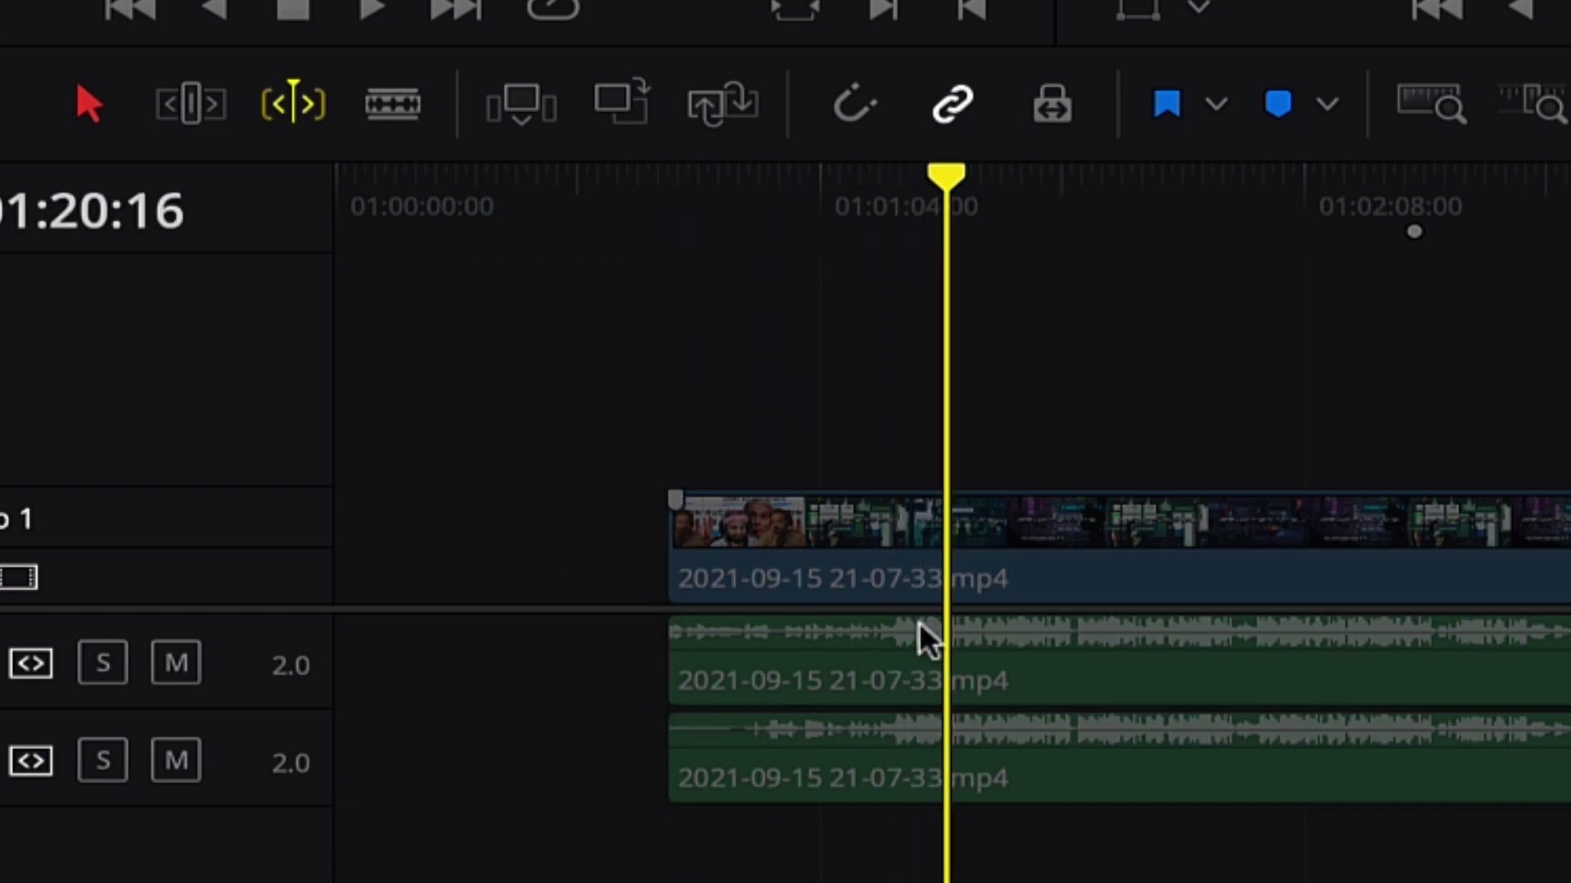
{"action": "left_click_drag", "start_coordinate": [808, 384], "coordinate": [810, 644]}
{"action": "left_click_drag", "start_coordinate": [855, 577], "coordinate": [474, 593]}
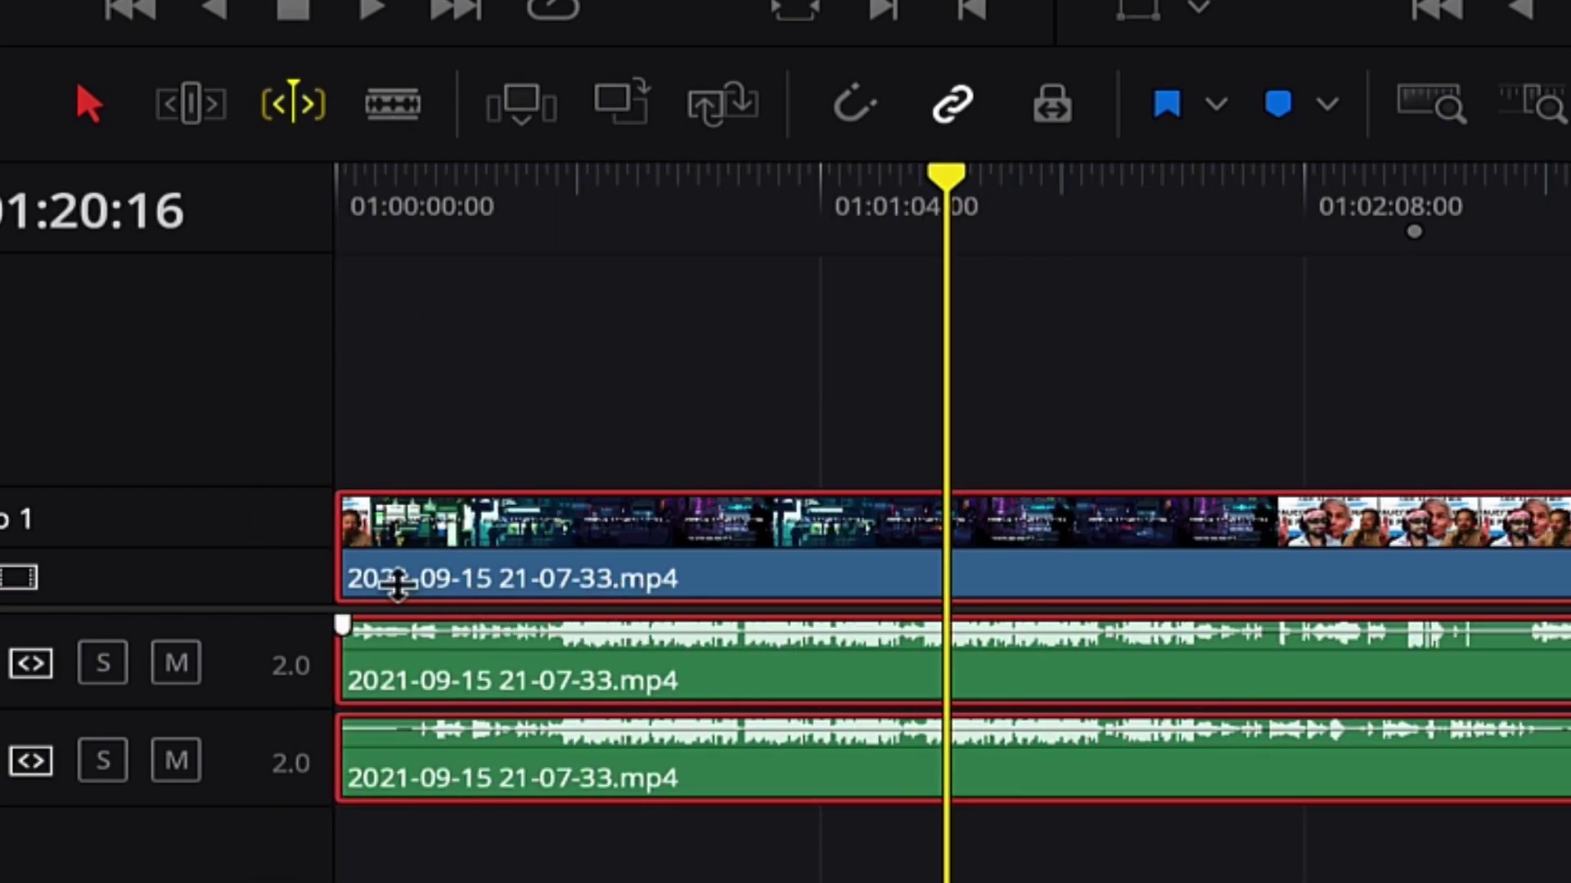
{"action": "key", "text": "ctrl+minus"}
{"action": "key", "text": "ctrl+minus"}
{"action": "key", "text": "ctrl+minus"}
{"action": "key", "text": "ctrl+minus"}
{"action": "left_click", "coordinate": [582, 199]}
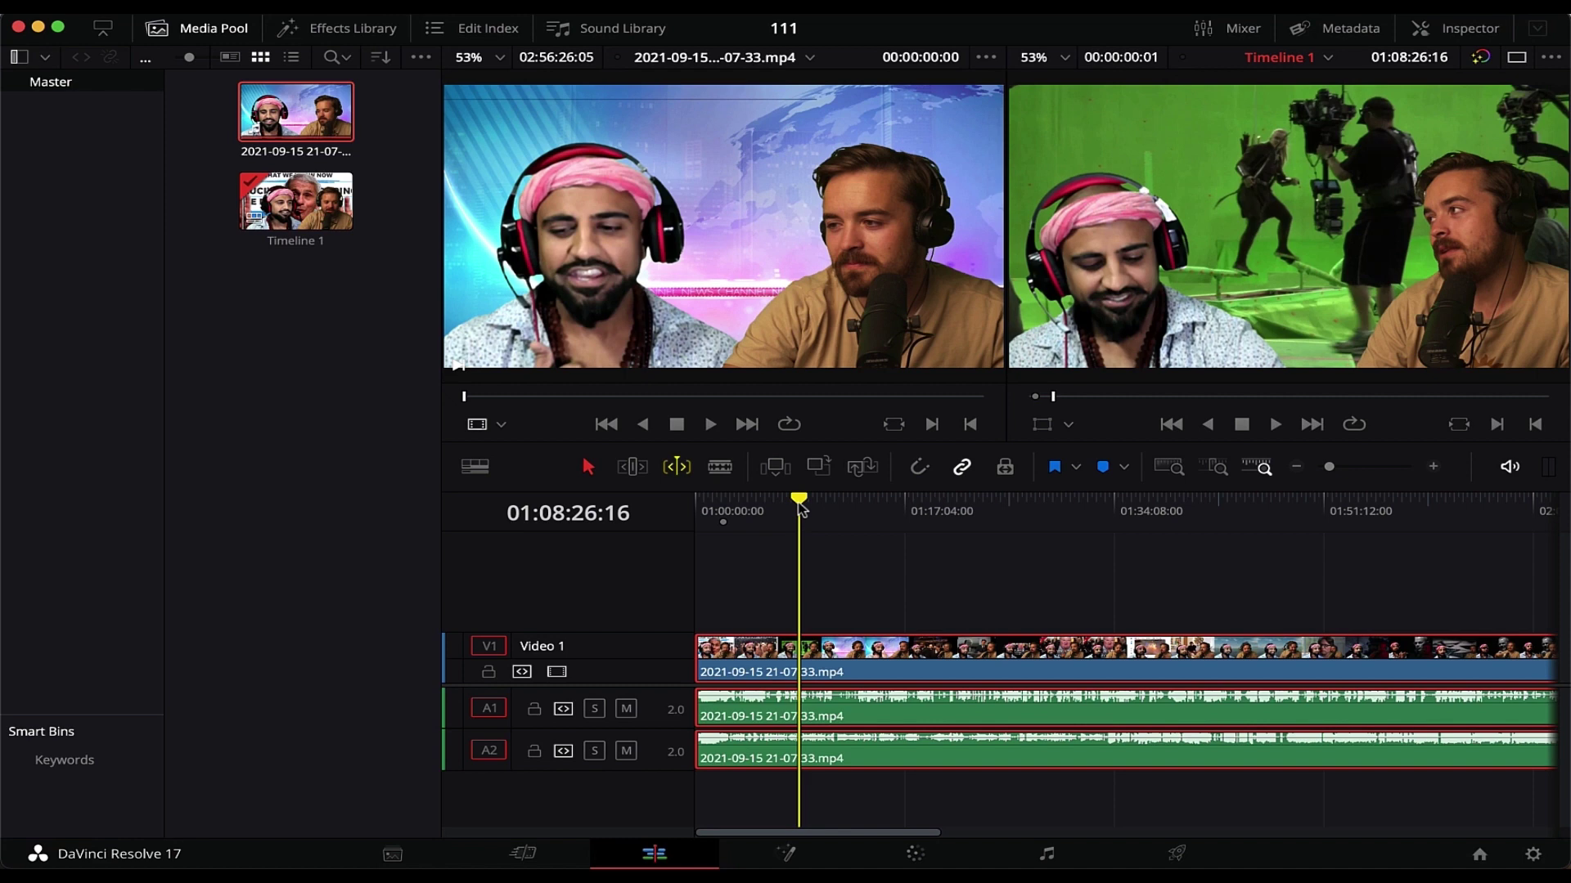
{"action": "left_click_drag", "start_coordinate": [800, 507], "coordinate": [889, 514]}
{"action": "key", "text": "ctrl+minus"}
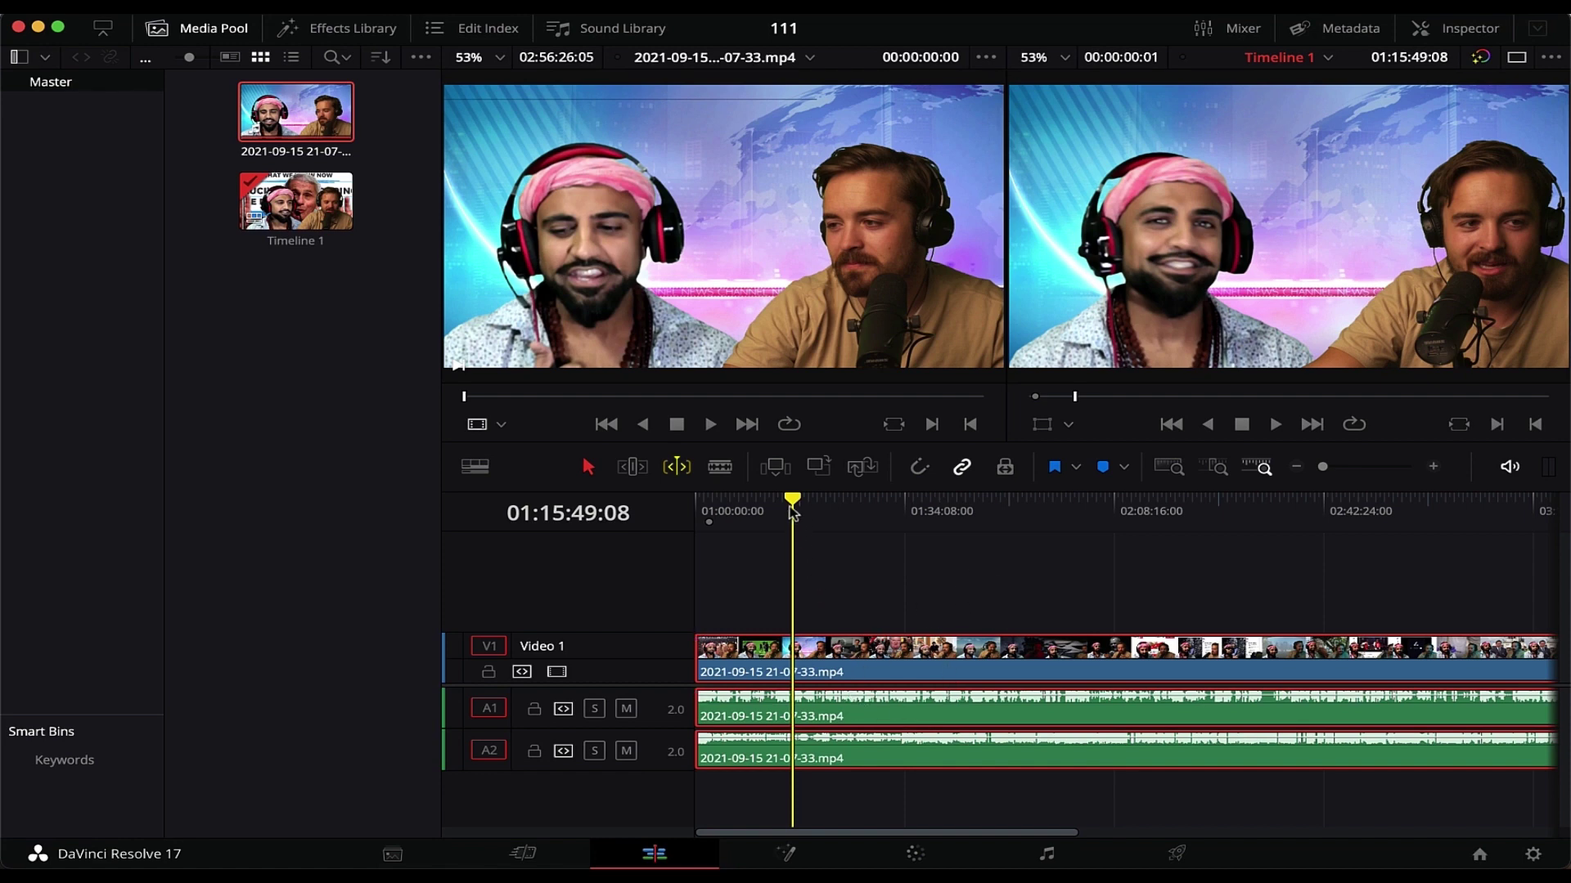
{"action": "left_click_drag", "start_coordinate": [792, 511], "coordinate": [666, 515]}
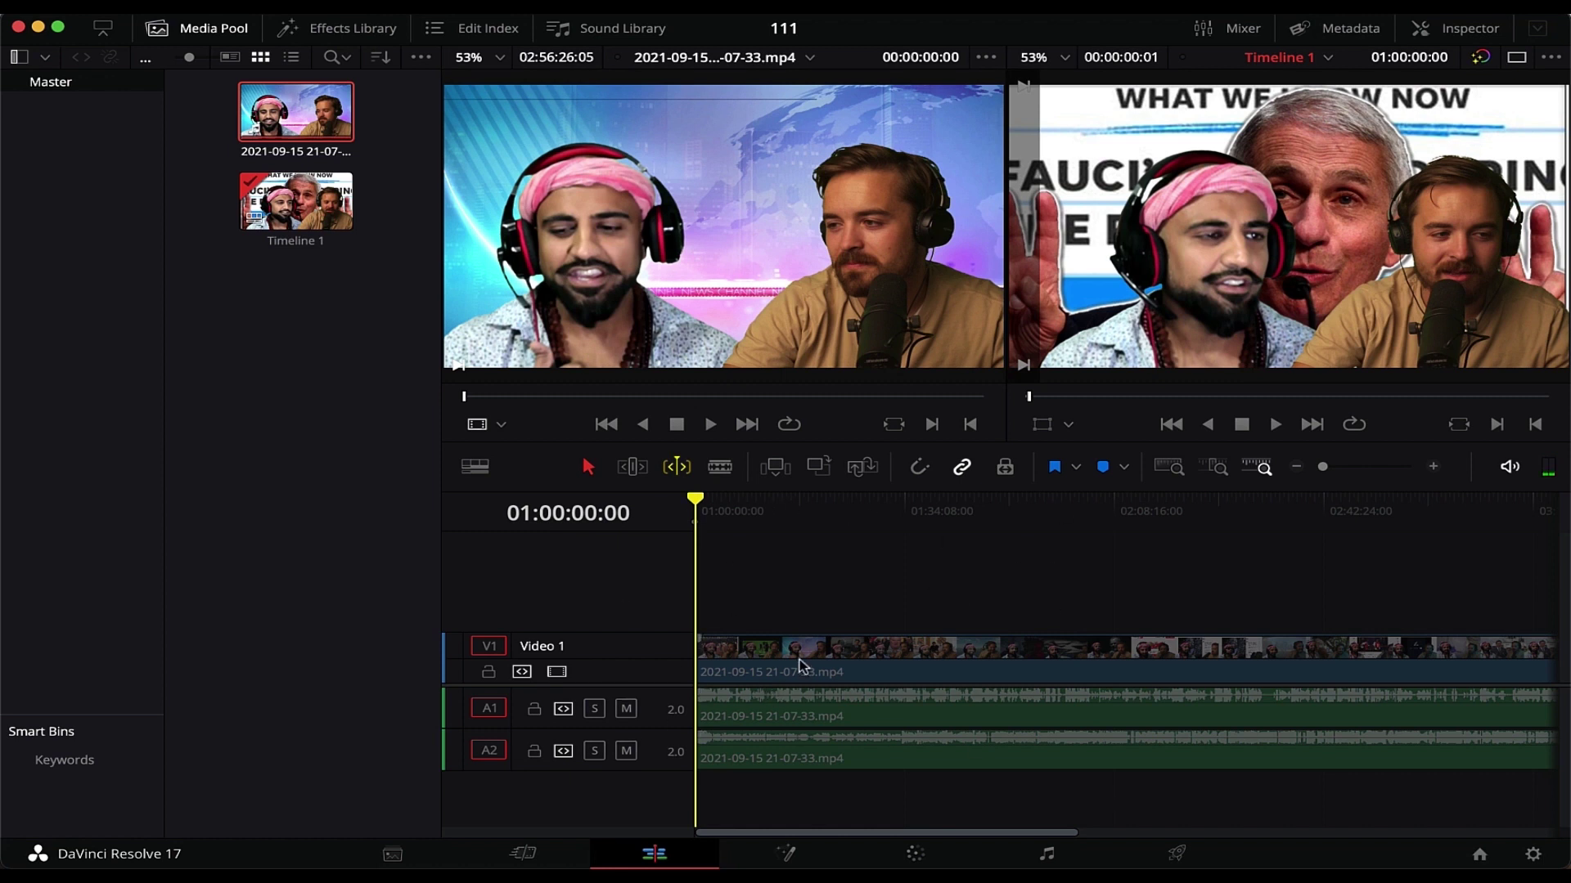
{"action": "scroll", "coordinate": [858, 625], "scroll_direction": "down", "scroll_amount": 5}
{"action": "scroll", "coordinate": [859, 627], "scroll_direction": "up", "scroll_amount": 3}
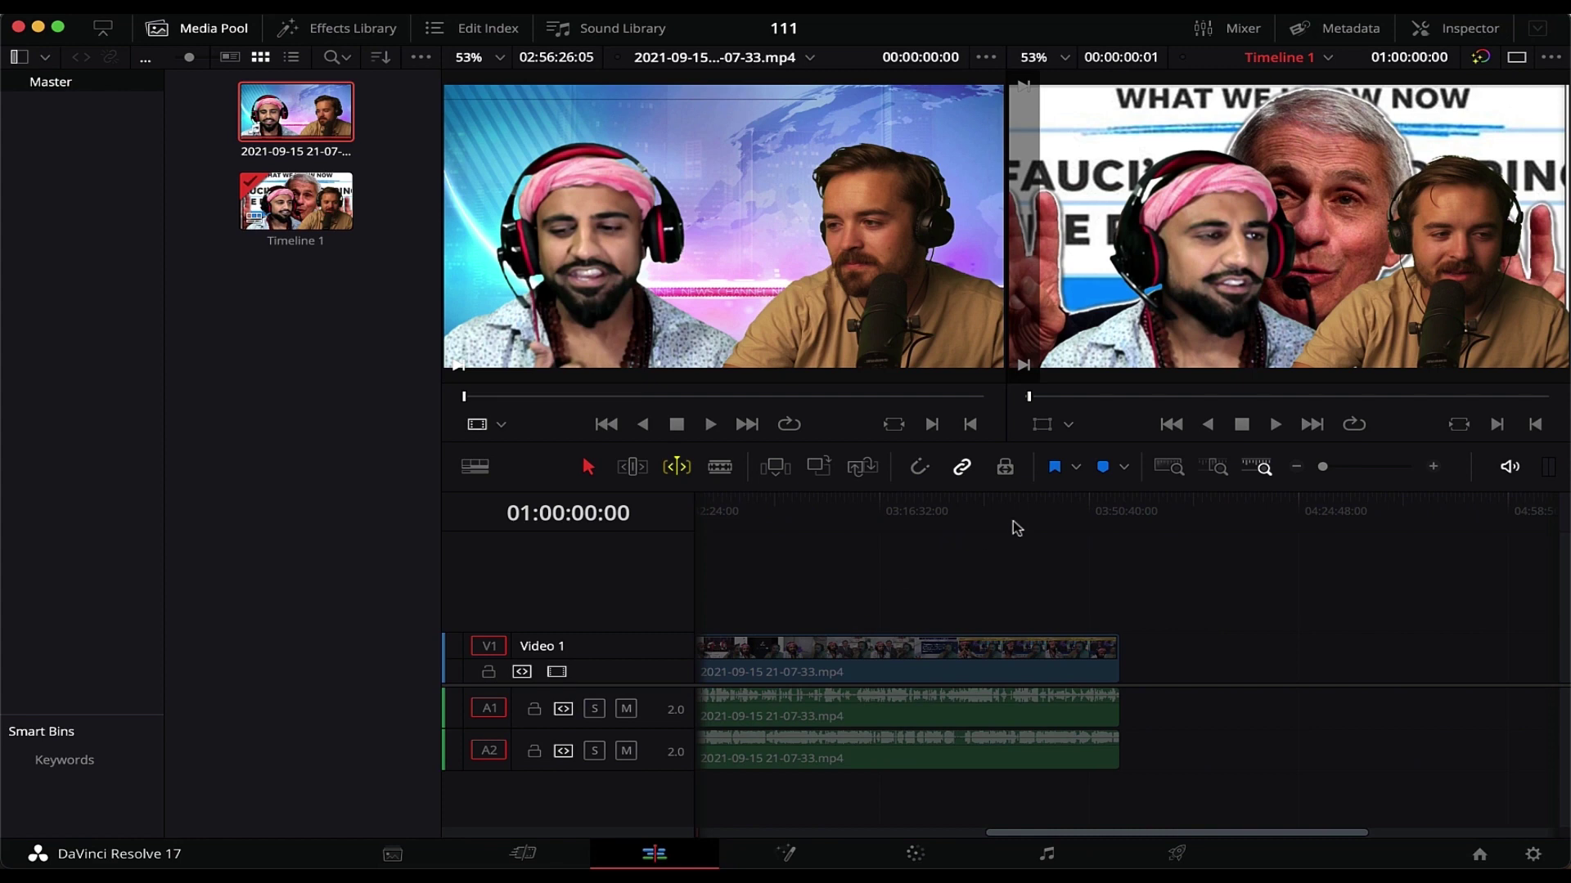
{"action": "left_click", "coordinate": [1078, 505]}
{"action": "left_click_drag", "start_coordinate": [1081, 504], "coordinate": [1123, 509]}
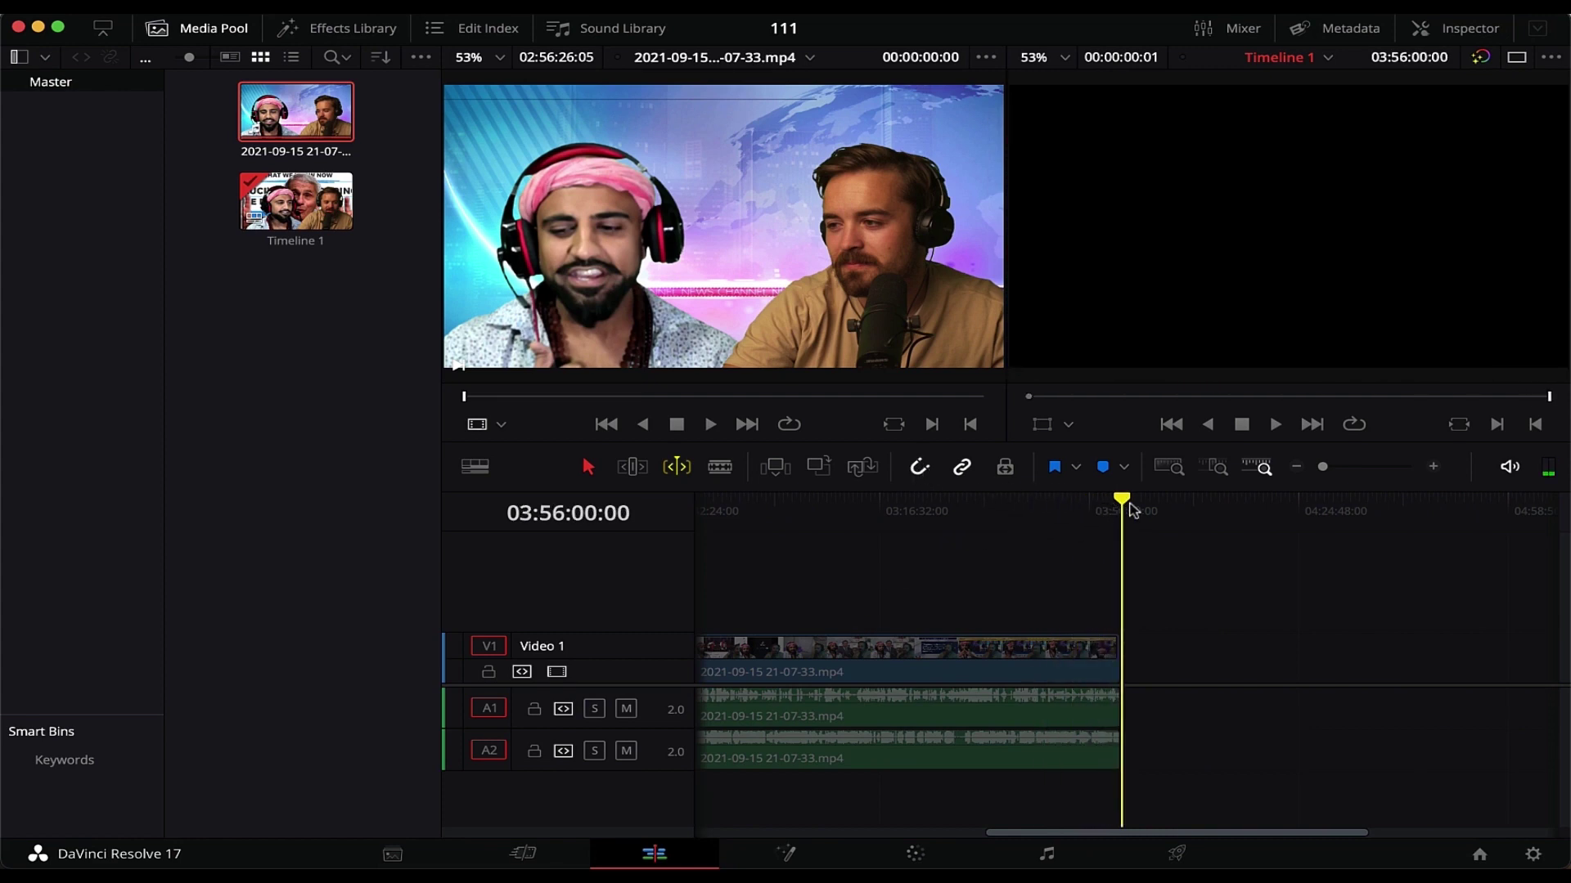
{"action": "mouse_move", "coordinate": [1132, 510]}
{"action": "left_mouse_down"}
{"action": "mouse_move", "coordinate": [1097, 506]}
{"action": "mouse_move", "coordinate": [1122, 508]}
{"action": "left_mouse_up"}
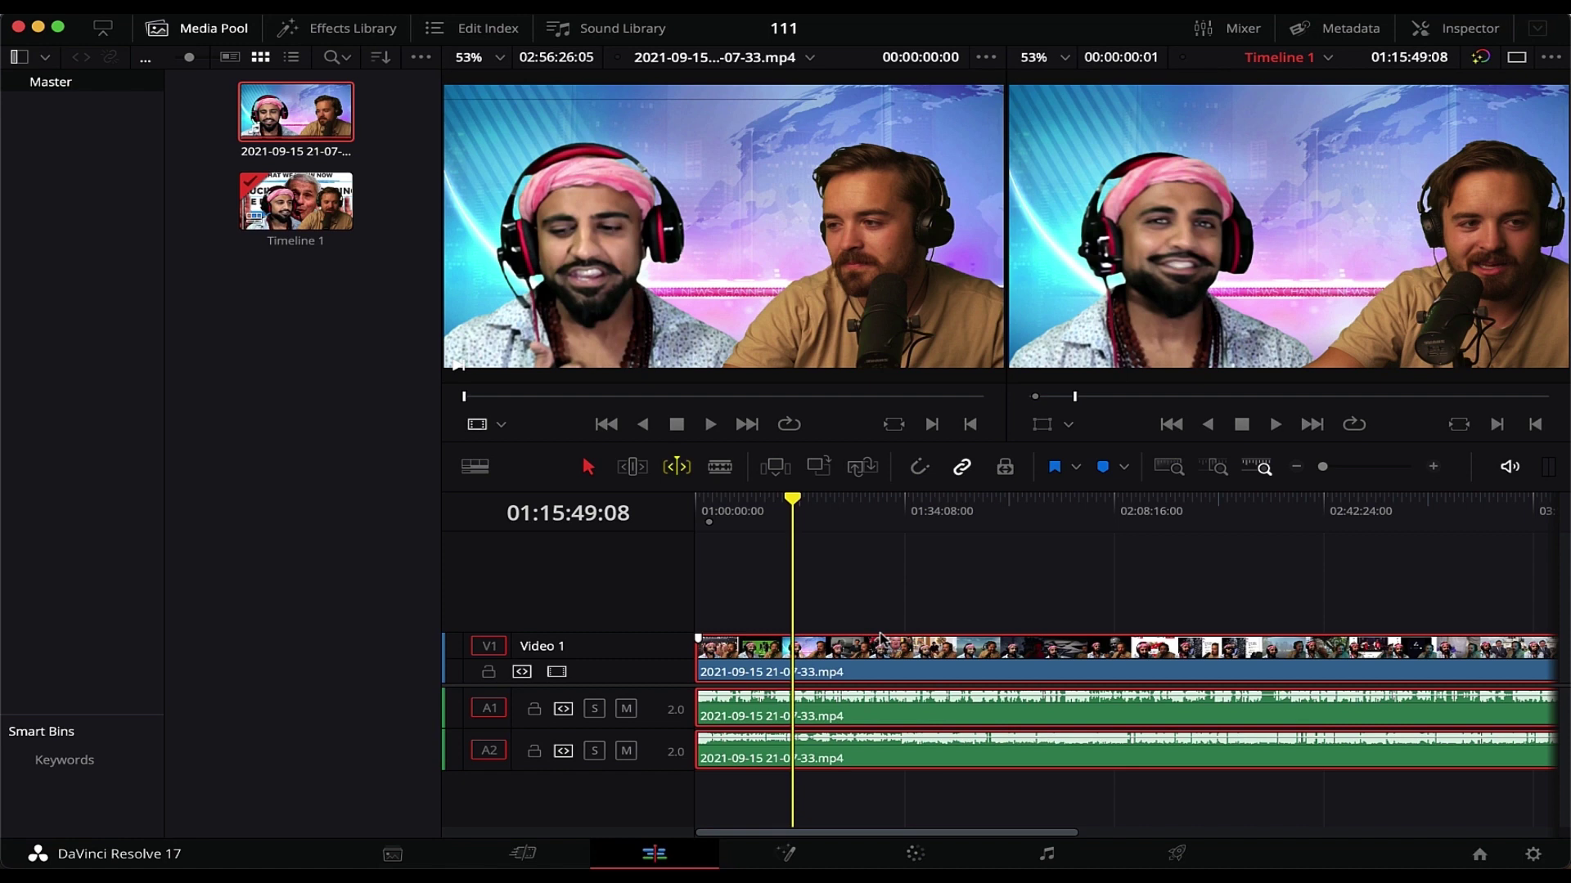
Set the in point at 01:00:00:00 and the out point at the final frame, 03:55:49:20.
{"action": "left_click_drag", "start_coordinate": [793, 507], "coordinate": [667, 515]}
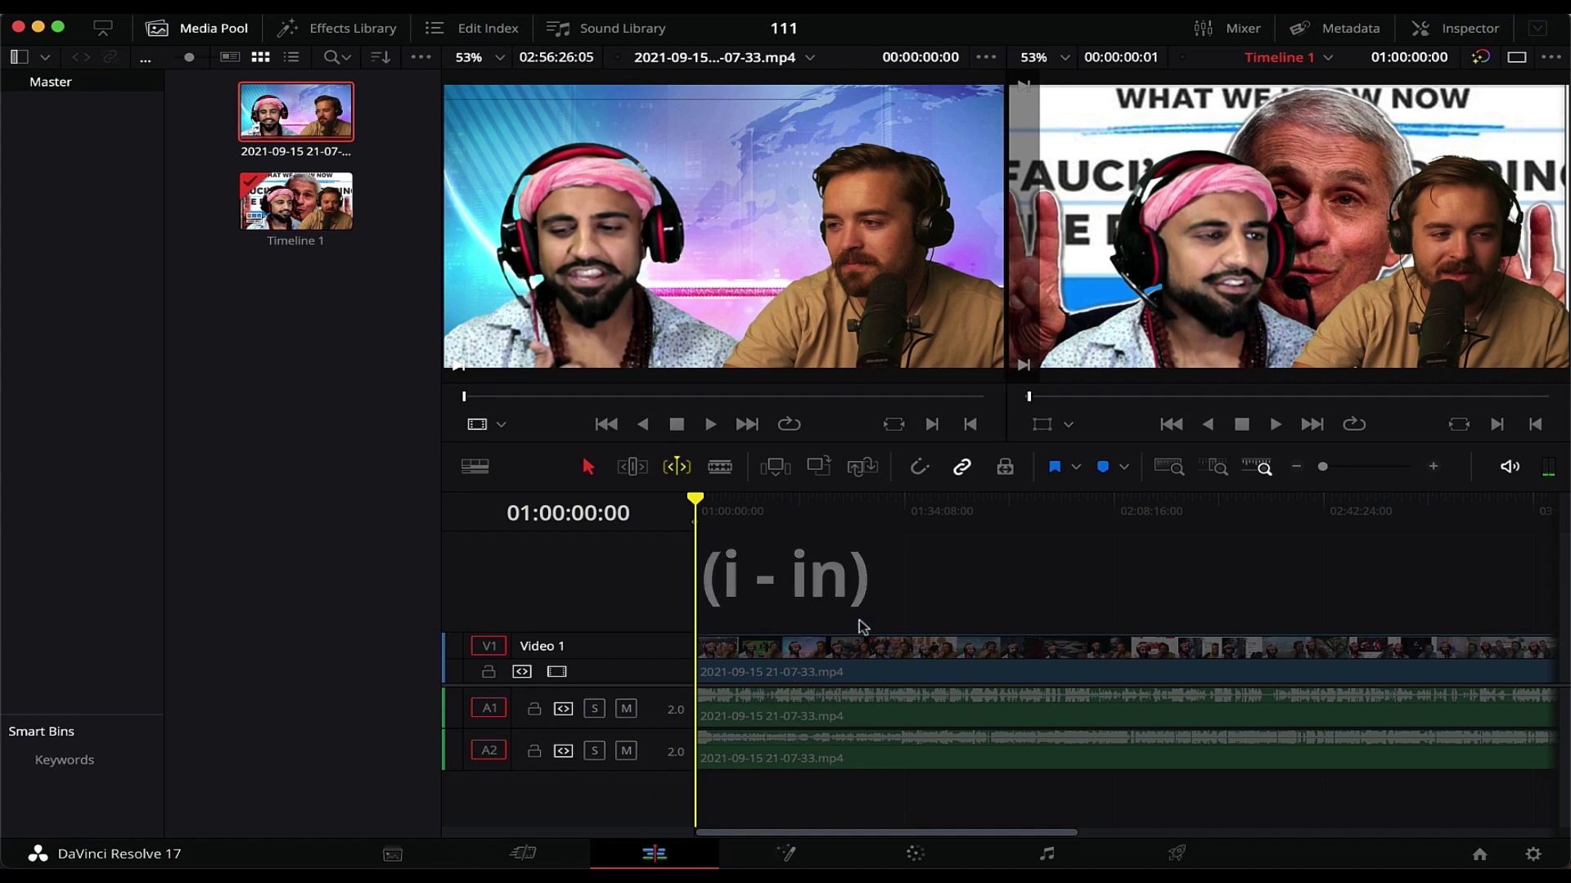
{"action": "scroll", "coordinate": [857, 630], "scroll_direction": "right", "scroll_amount": 10}
{"action": "left_click_drag", "start_coordinate": [1037, 511], "coordinate": [1122, 508]}
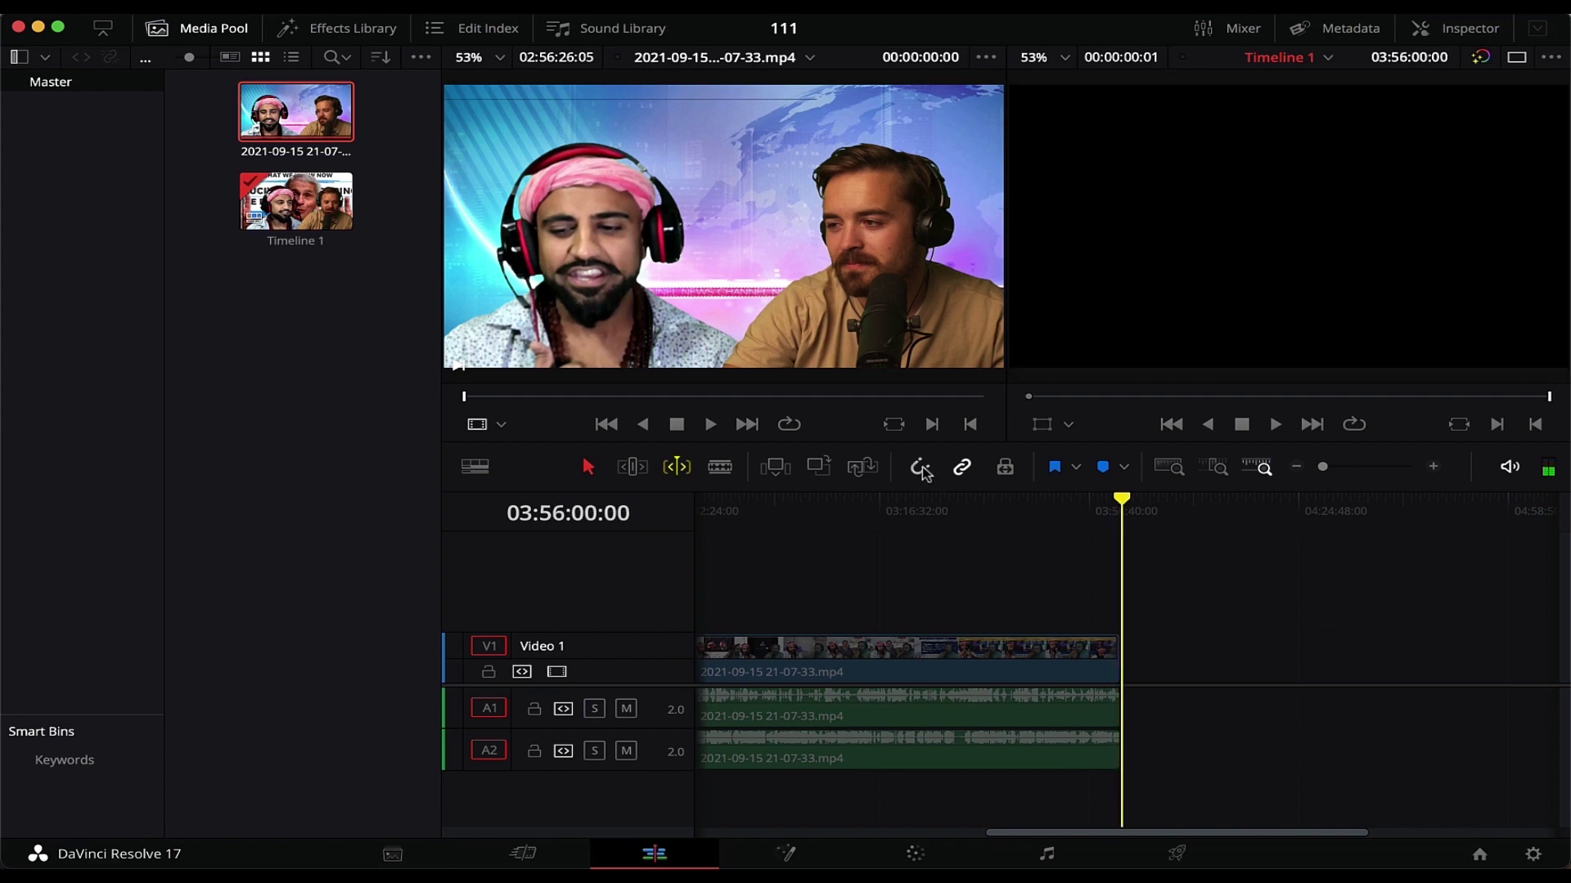
{"action": "mouse_move", "coordinate": [1119, 514]}
{"action": "left_mouse_down"}
{"action": "mouse_move", "coordinate": [1097, 512]}
{"action": "mouse_move", "coordinate": [1121, 509]}
{"action": "left_mouse_up"}
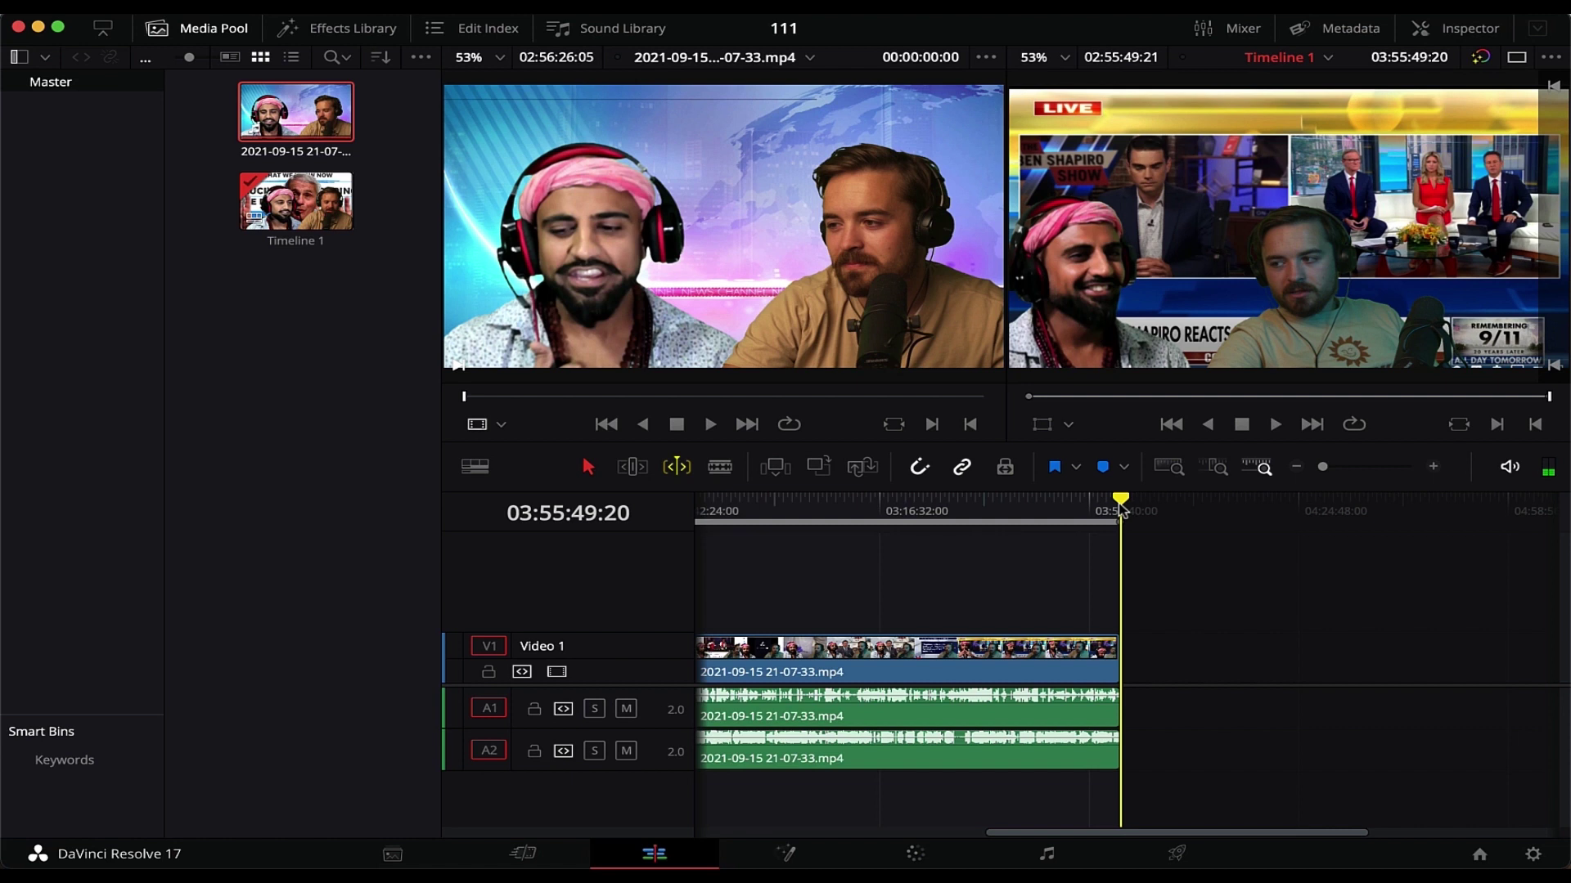
{"action": "scroll", "coordinate": [896, 597], "scroll_direction": "left", "scroll_amount": 10}
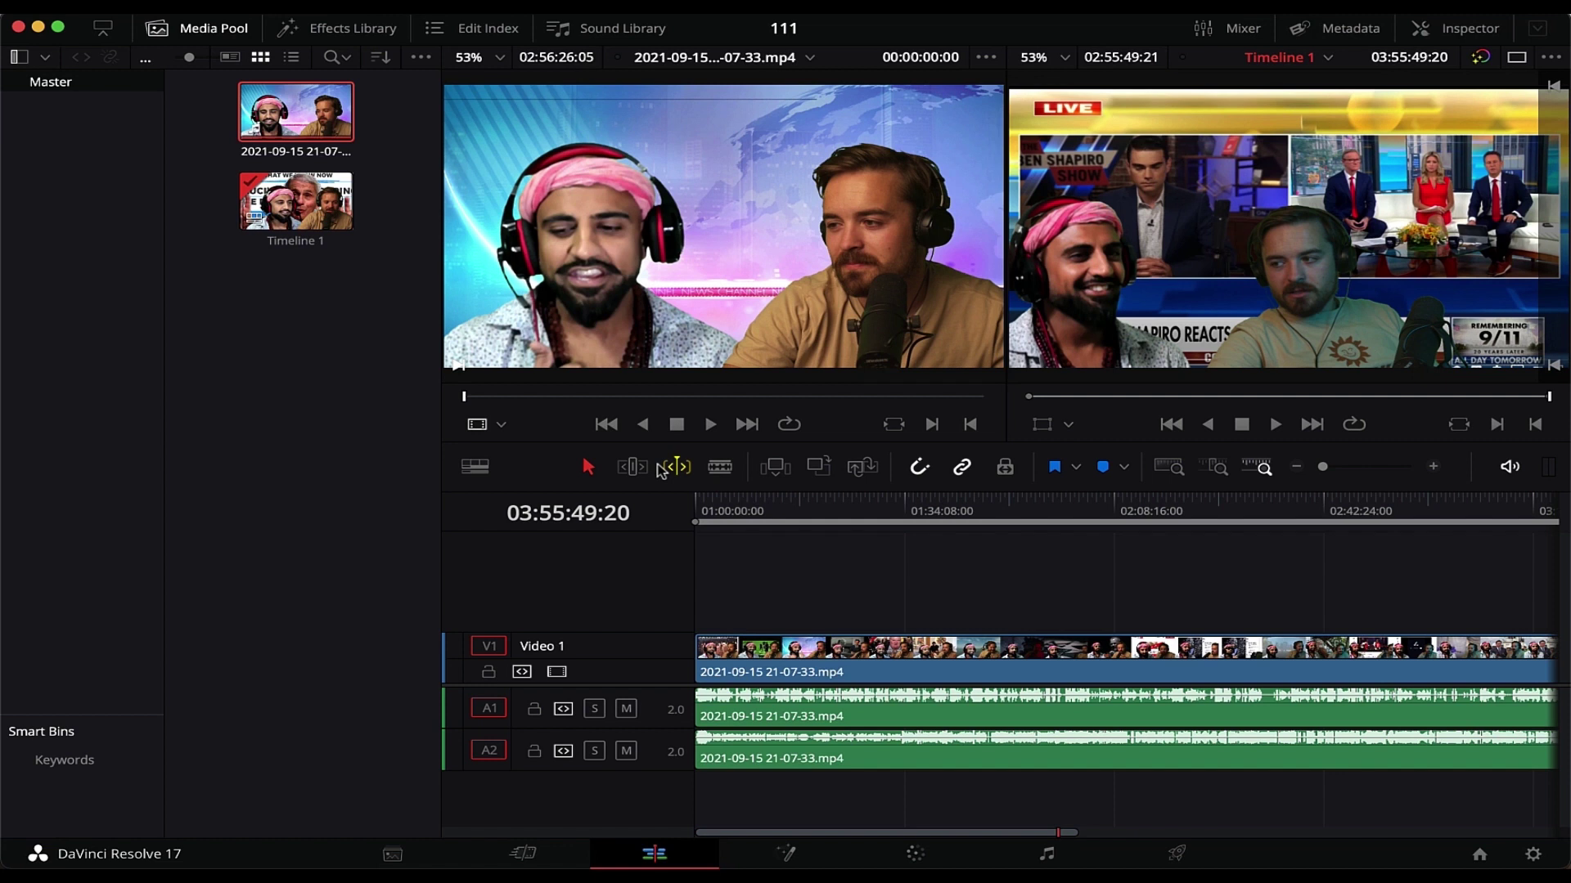
Quick-export the timeline as a 1920x1080 H.264 file named drip-1 to the Desktop.
{"action": "left_click", "coordinate": [194, 6]}
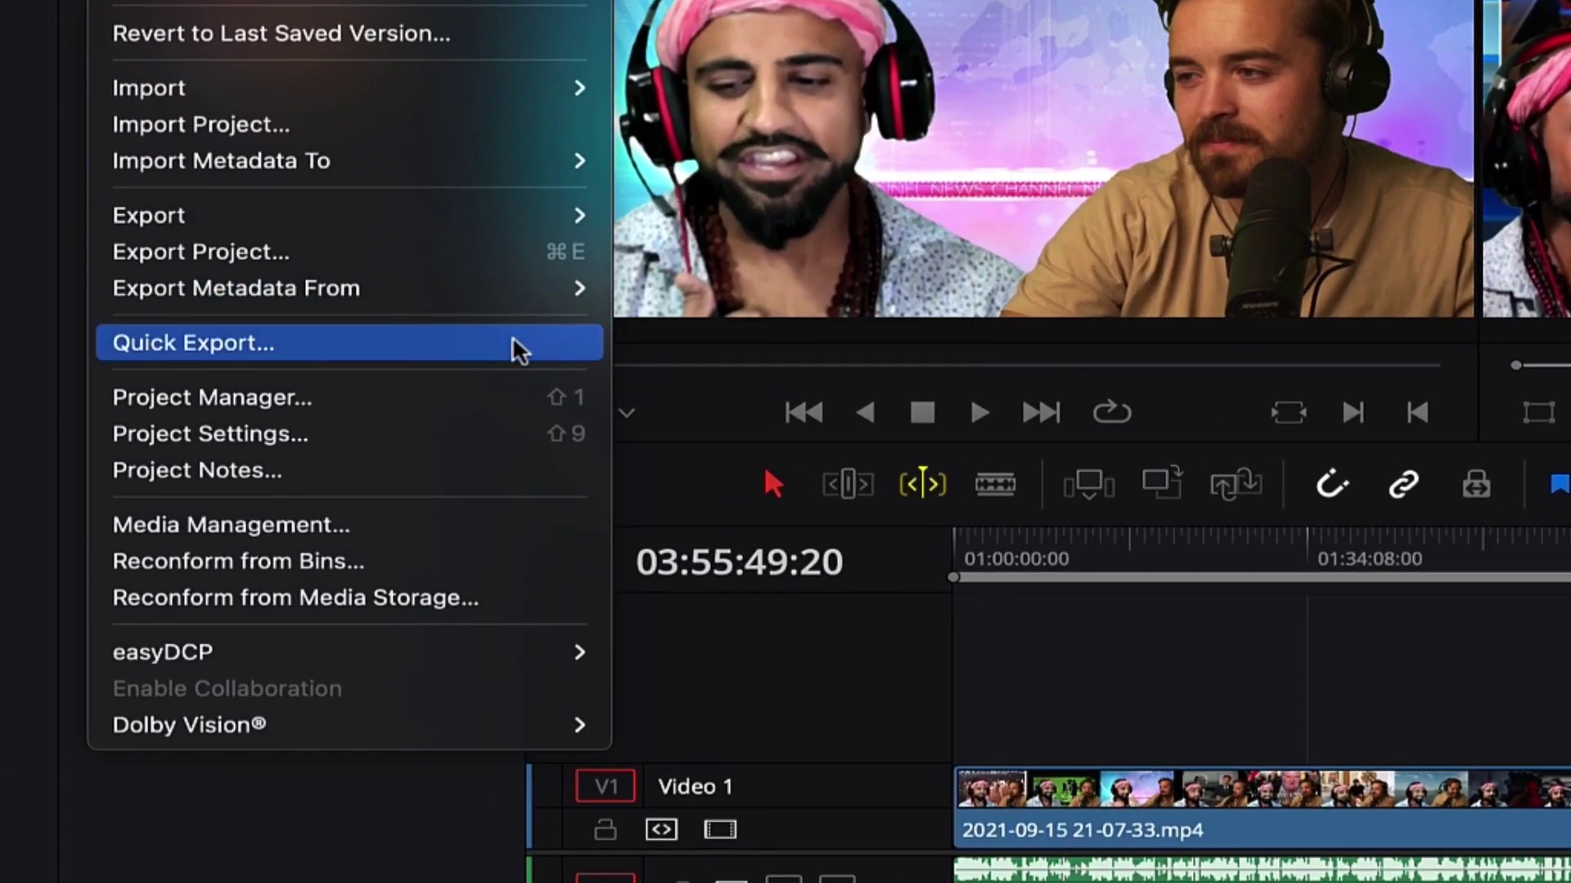
{"action": "left_click", "coordinate": [518, 350]}
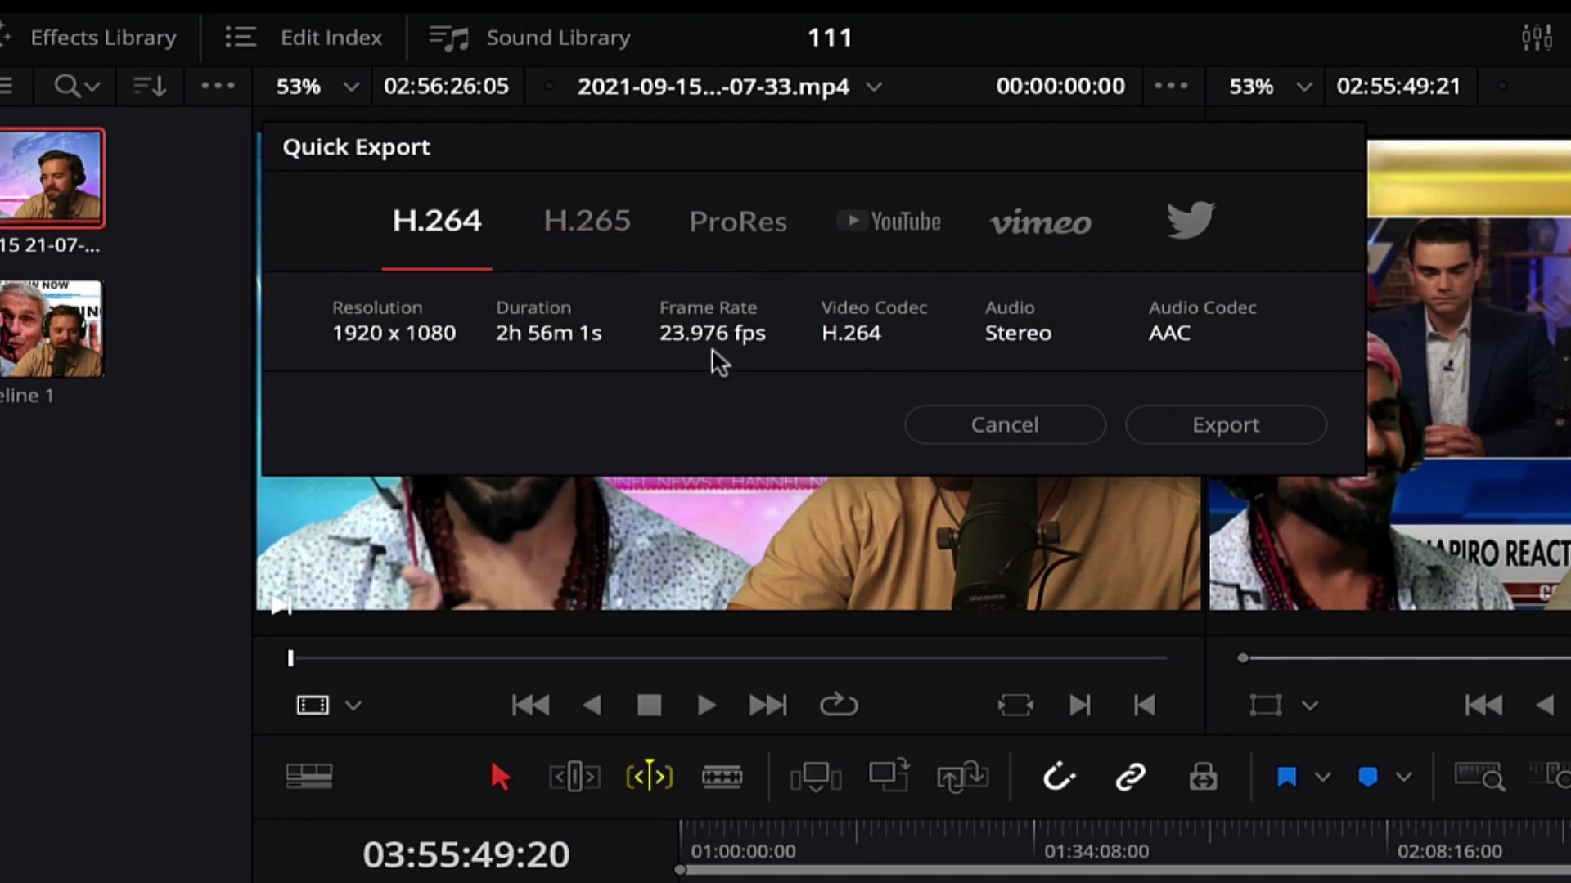
{"action": "left_click", "coordinate": [1200, 423]}
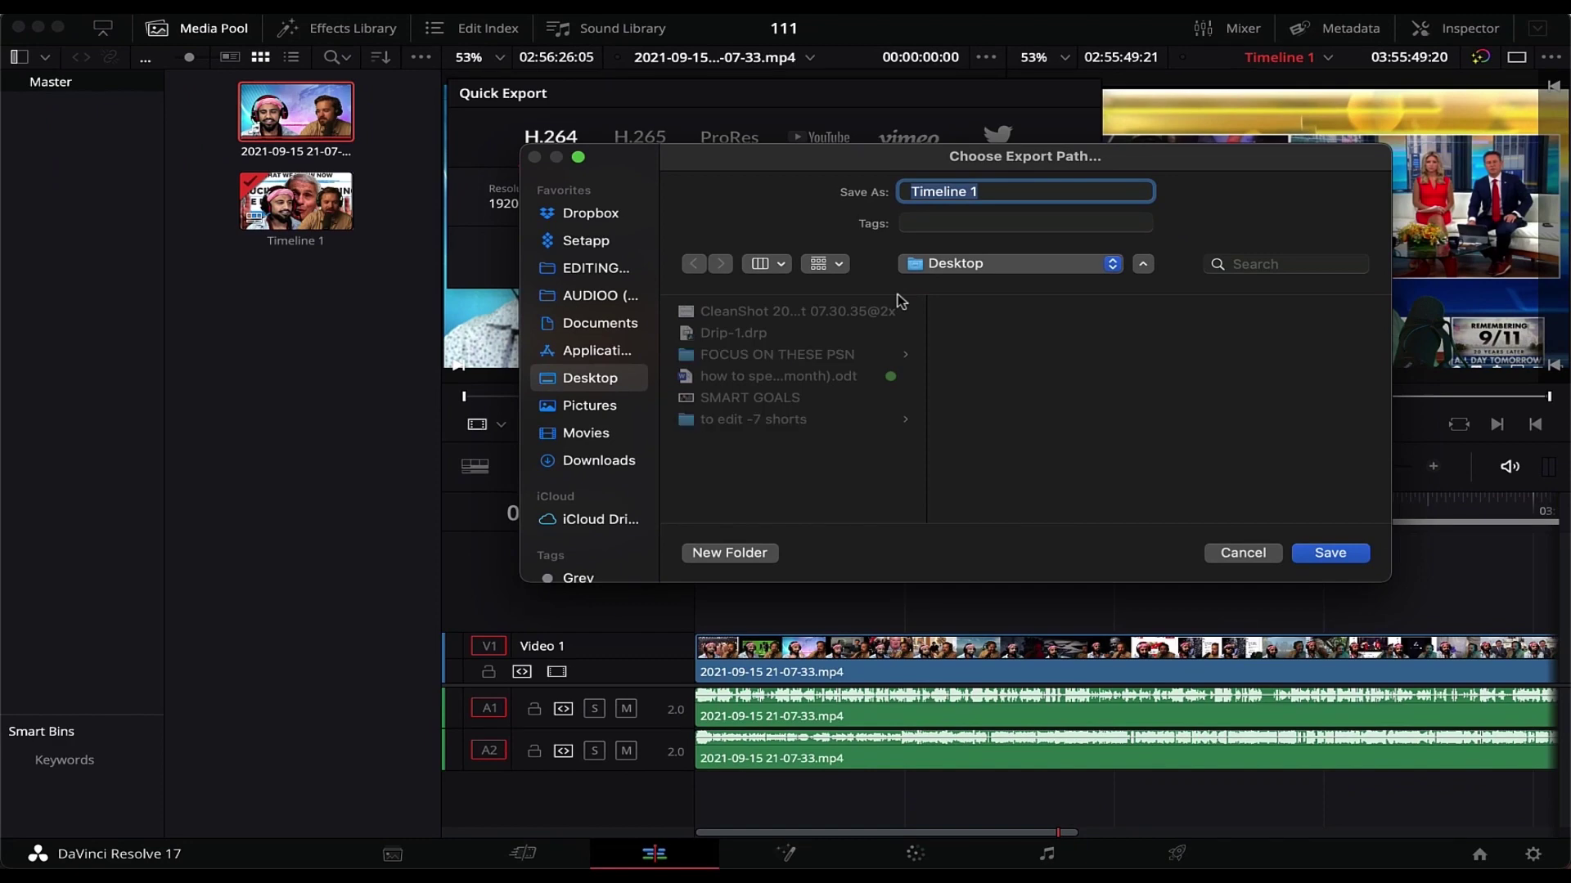
{"action": "type", "text": "drip-1"}
{"action": "key", "text": "Return"}
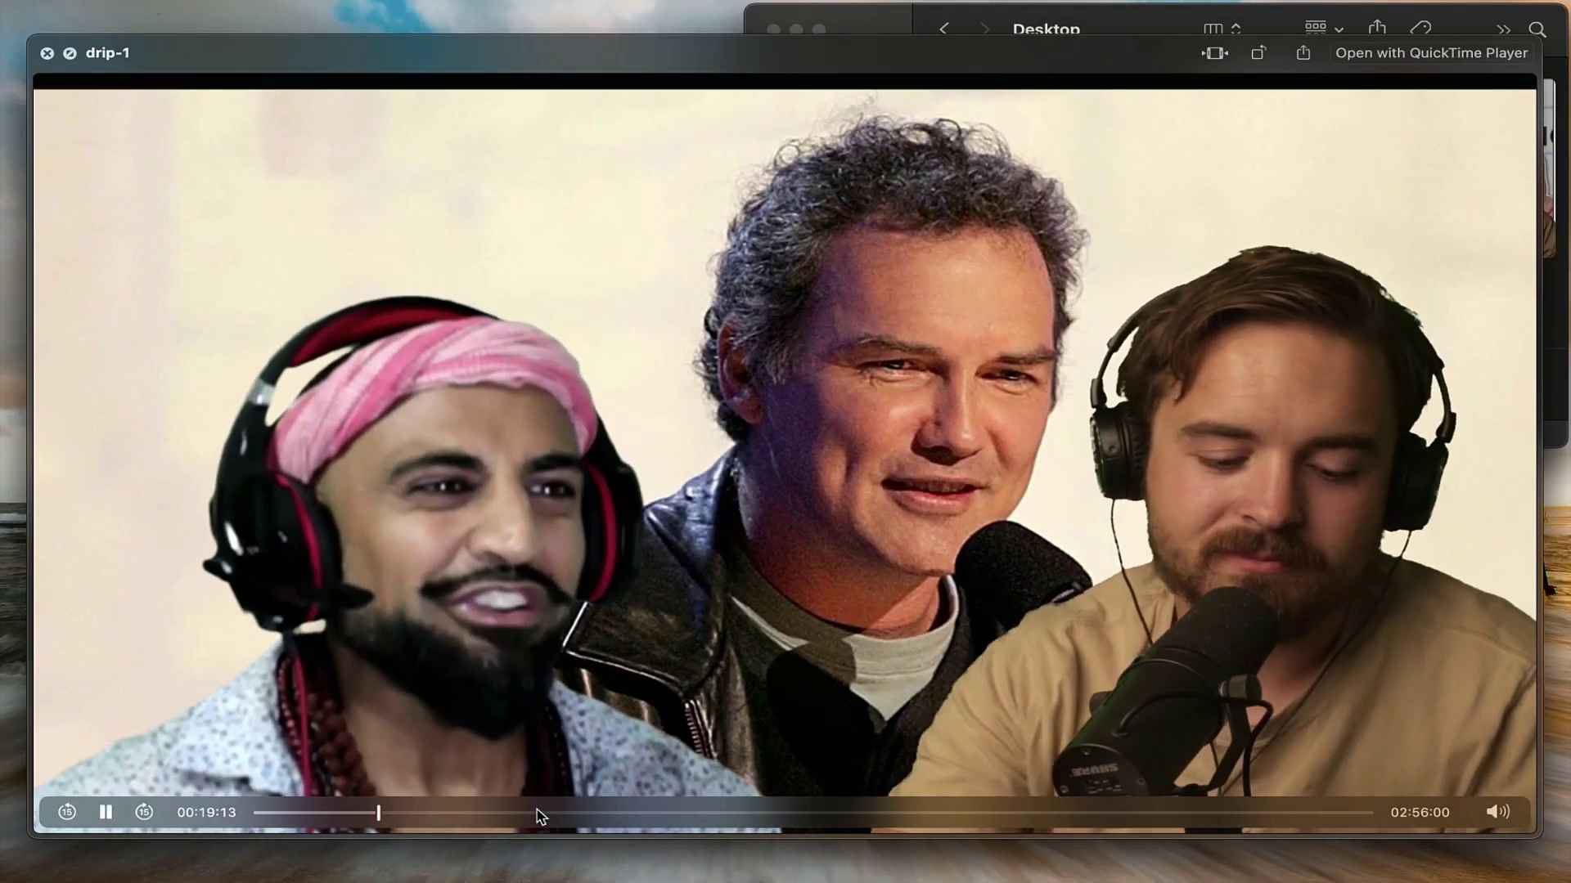
Close the Quick Look preview of drip-1 and return to Resolve.
{"action": "key", "text": "space"}
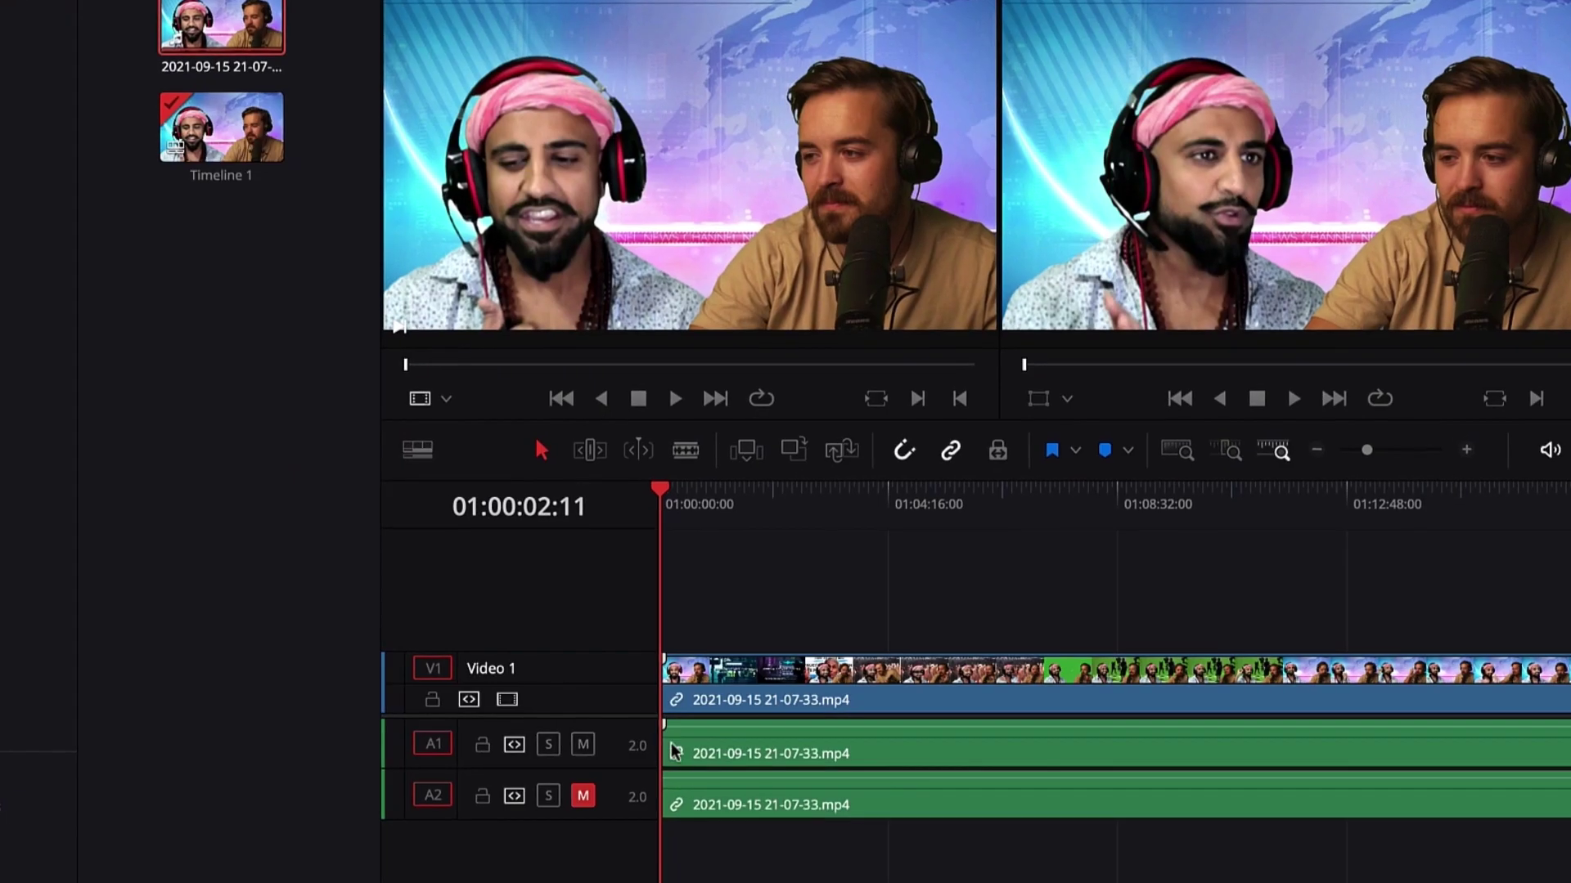
Scrub the playhead to the clap near 01:03 without changing the A1 clip.
{"action": "right_click", "coordinate": [696, 751]}
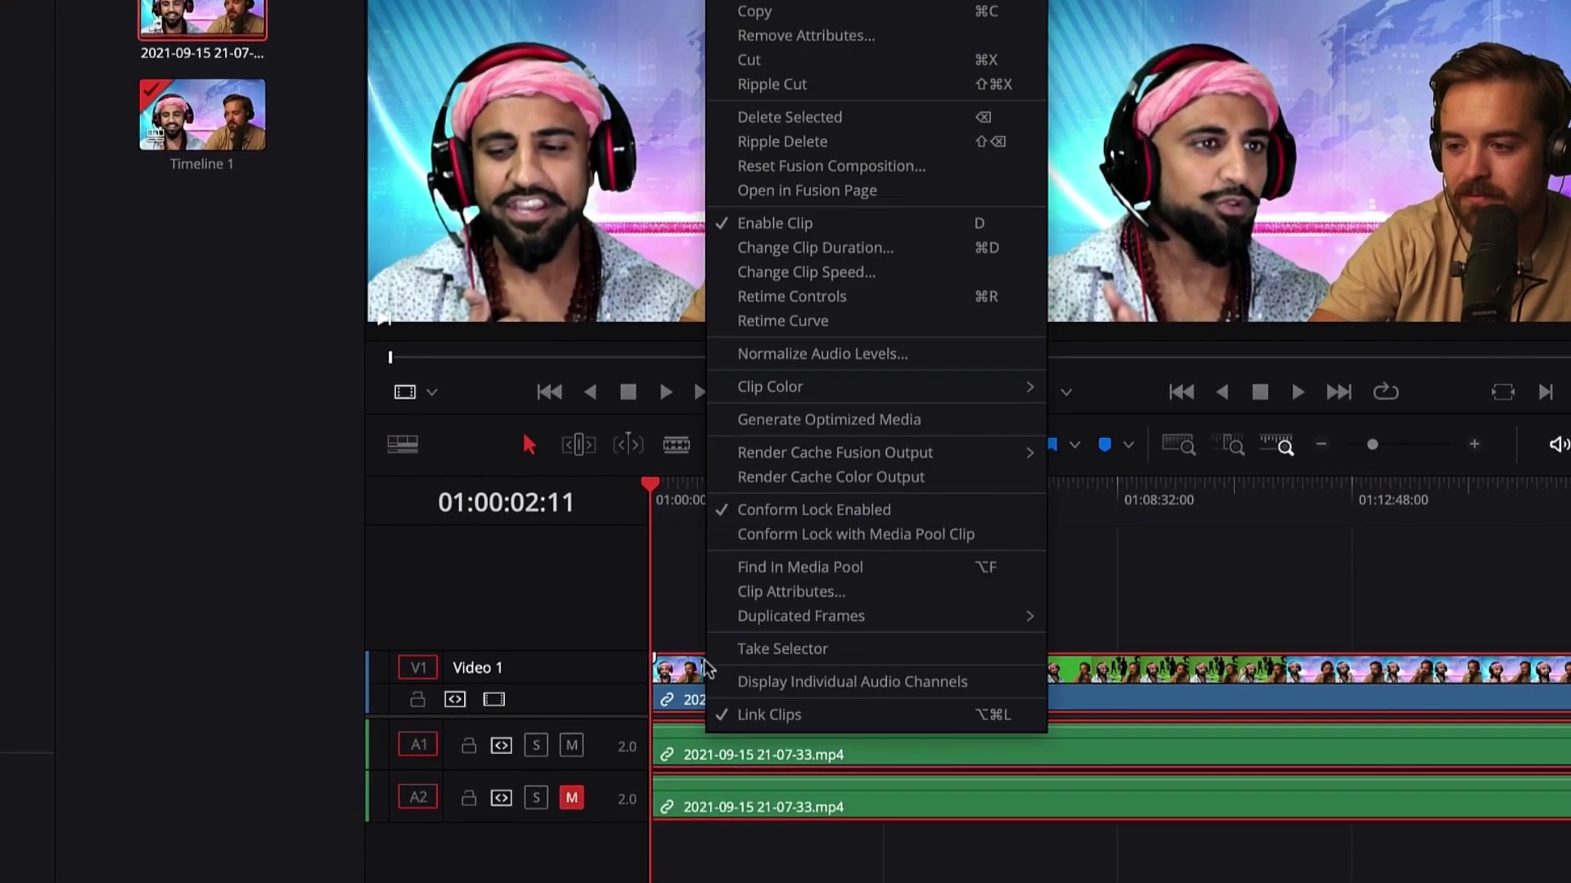
{"action": "key", "text": "Escape"}
{"action": "left_click", "coordinate": [707, 486]}
{"action": "left_click_drag", "start_coordinate": [689, 499], "coordinate": [758, 459]}
Solo A1 and A2 in turn at the clap, leaving A2 muted, and zoom the timeline.
{"action": "left_click", "coordinate": [514, 808]}
{"action": "left_click", "coordinate": [492, 754]}
{"action": "left_click", "coordinate": [470, 755]}
{"action": "left_click", "coordinate": [468, 816]}
{"action": "scroll", "coordinate": [774, 579], "scroll_direction": "up", "scroll_amount": 4}
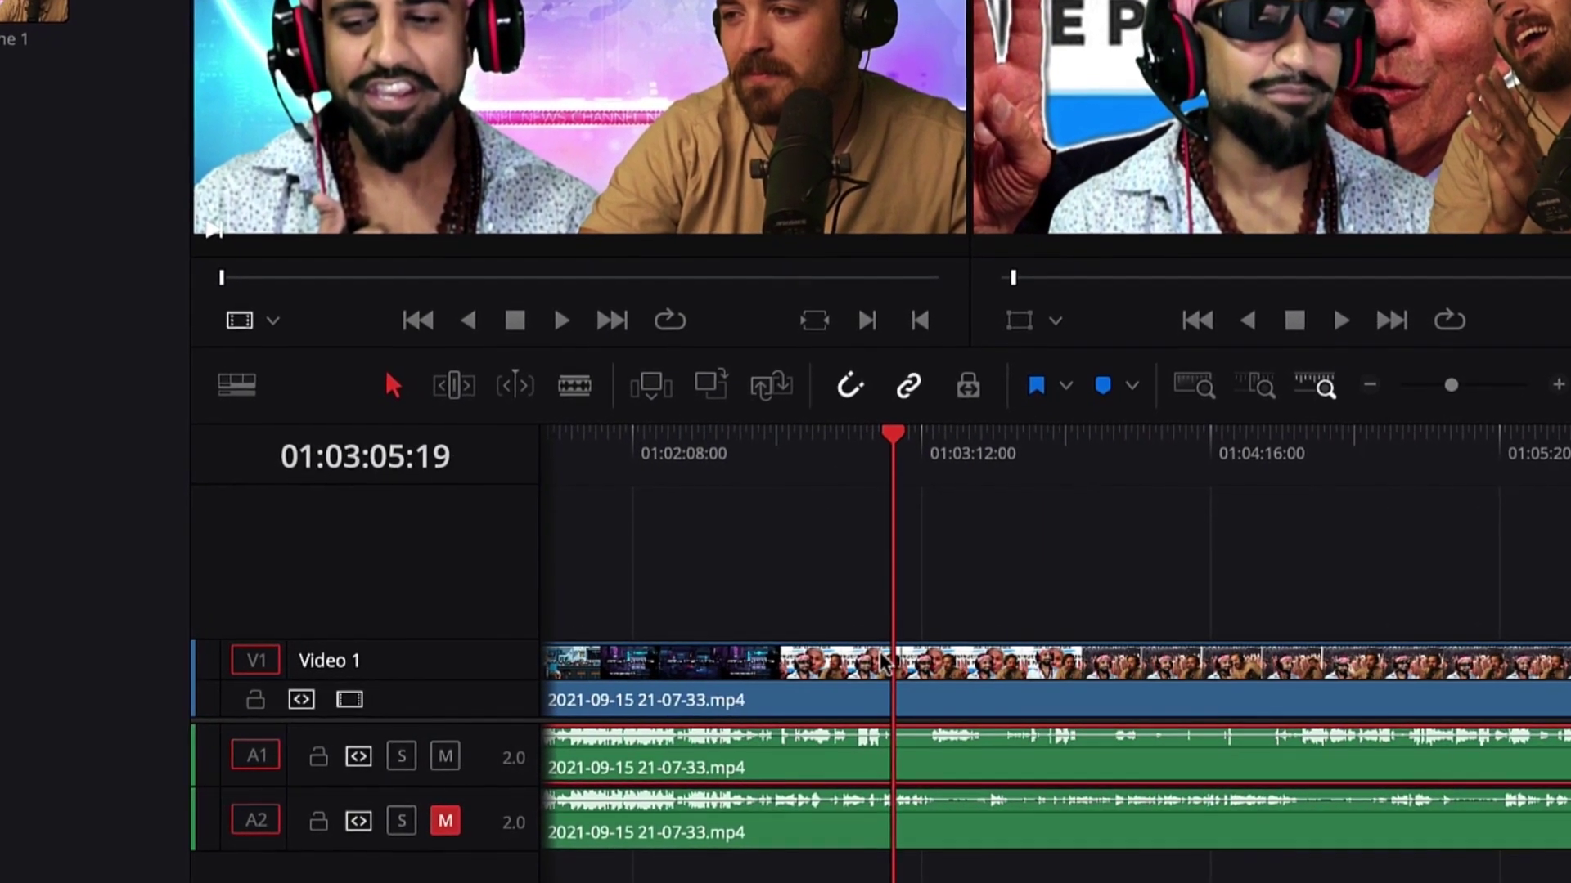
{"action": "scroll", "coordinate": [900, 658], "scroll_direction": "up", "scroll_amount": 3}
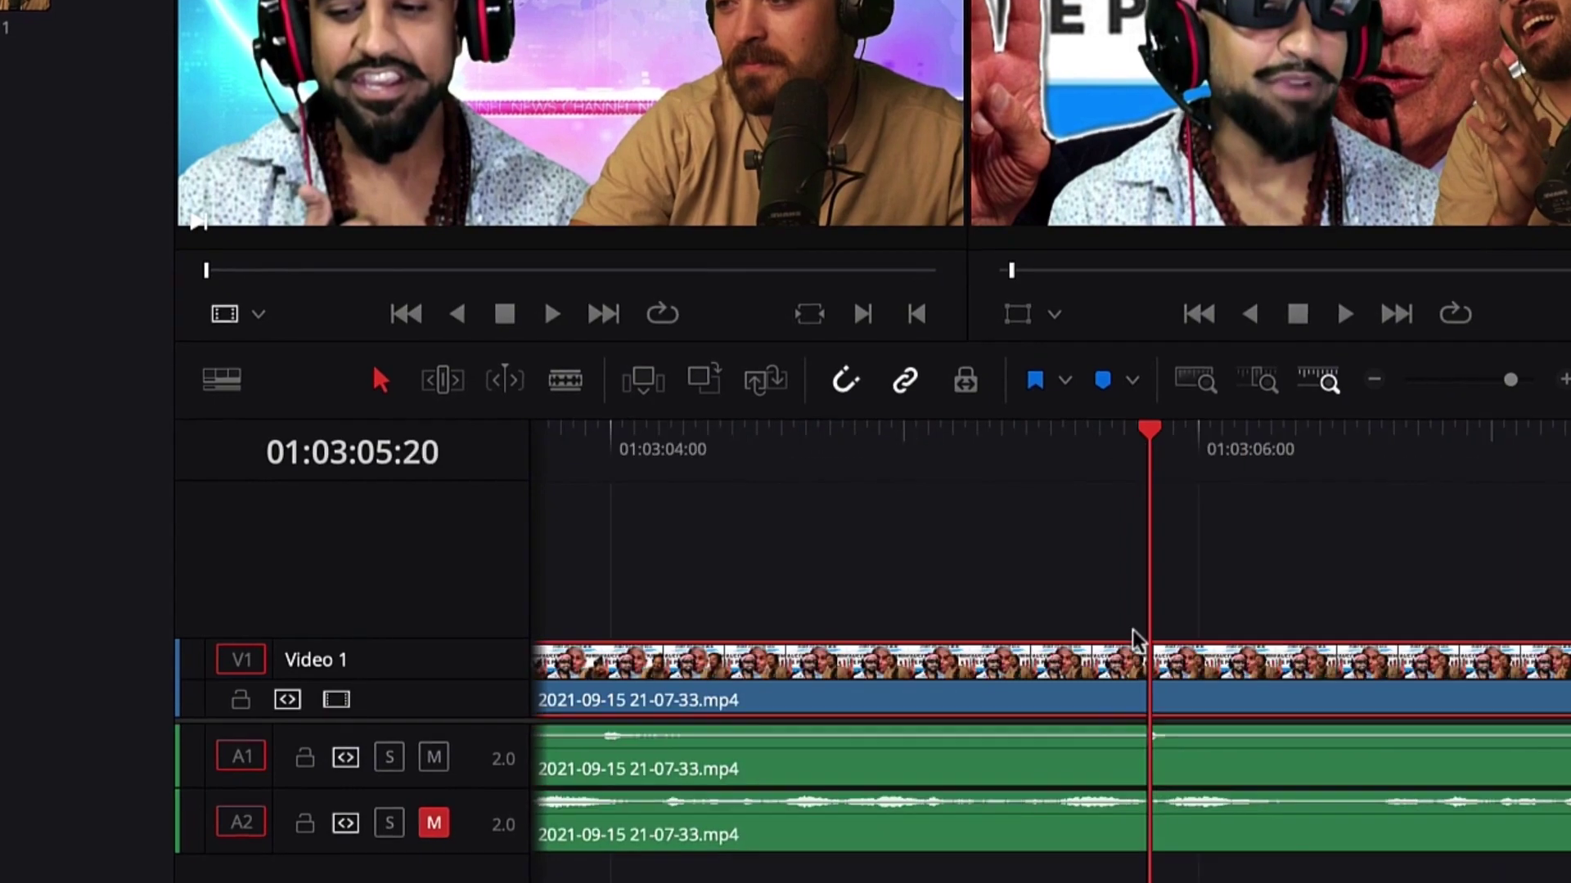
{"action": "scroll", "coordinate": [1196, 597], "scroll_direction": "down", "scroll_amount": 3}
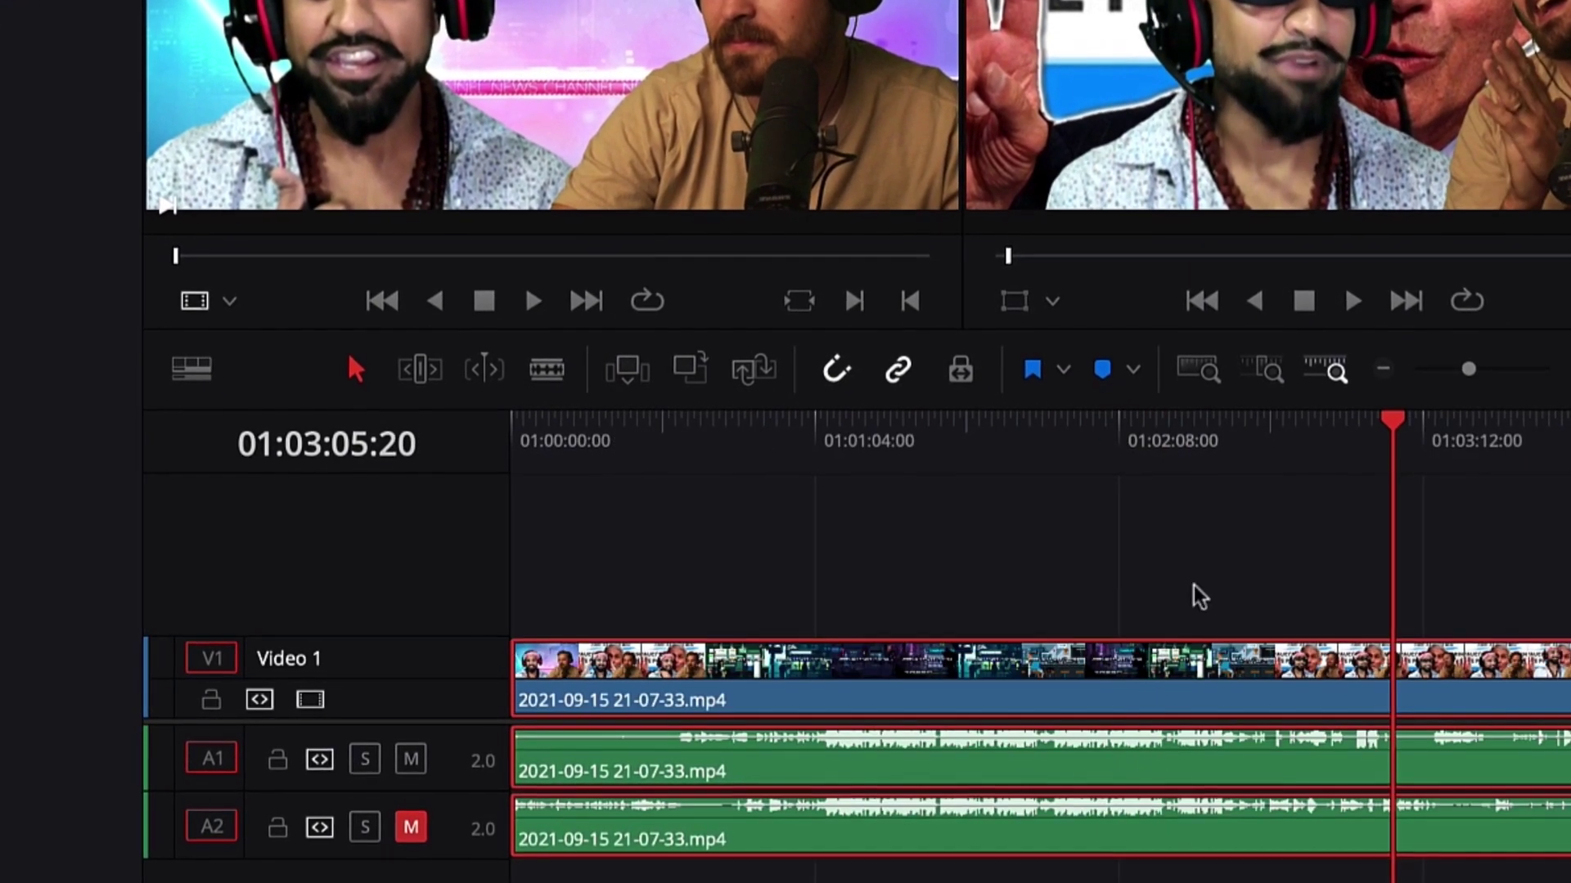